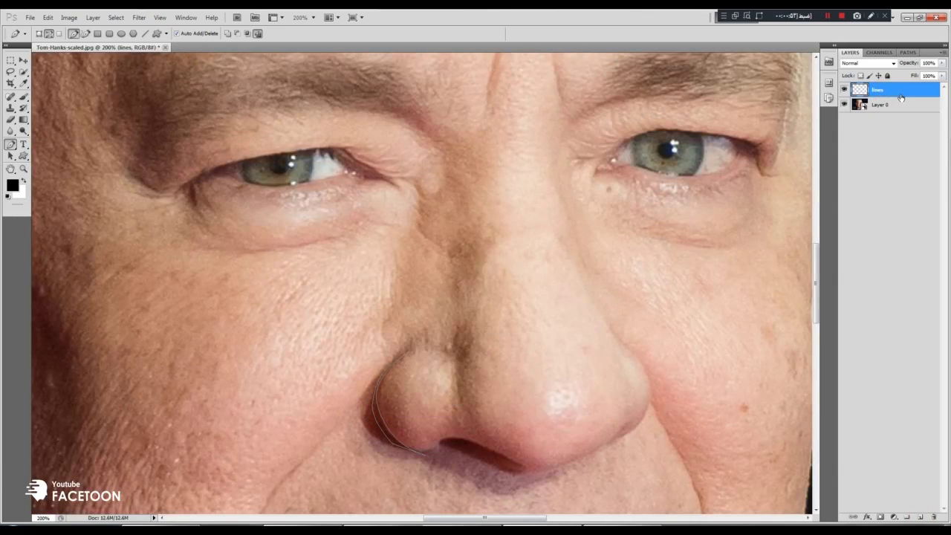
Fill the path along the left nostril wing with black on the lines layer
right_click(382, 424)
left_click(404, 381)
key("Return")
scroll(396, 375, "down", 1)
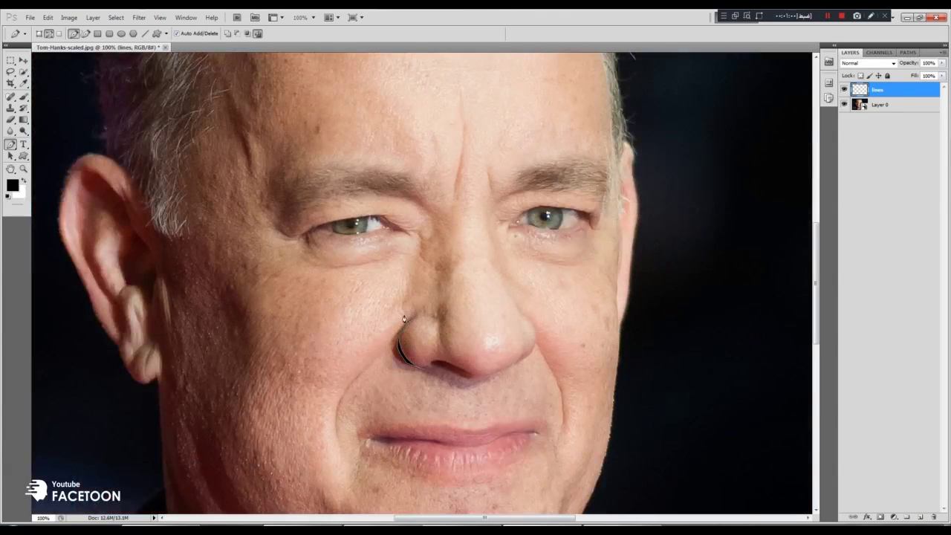
Draw a thin closed Pen path along the left smile line, from beside the mouth corner up to the nostril wing
left_click(358, 374)
left_click(327, 396)
left_click_drag(335, 407, 341, 390)
key("ctrl+plus")
left_click_drag(816, 293, 816, 324)
key("ctrl+z")
left_click_drag(250, 351, 259, 320)
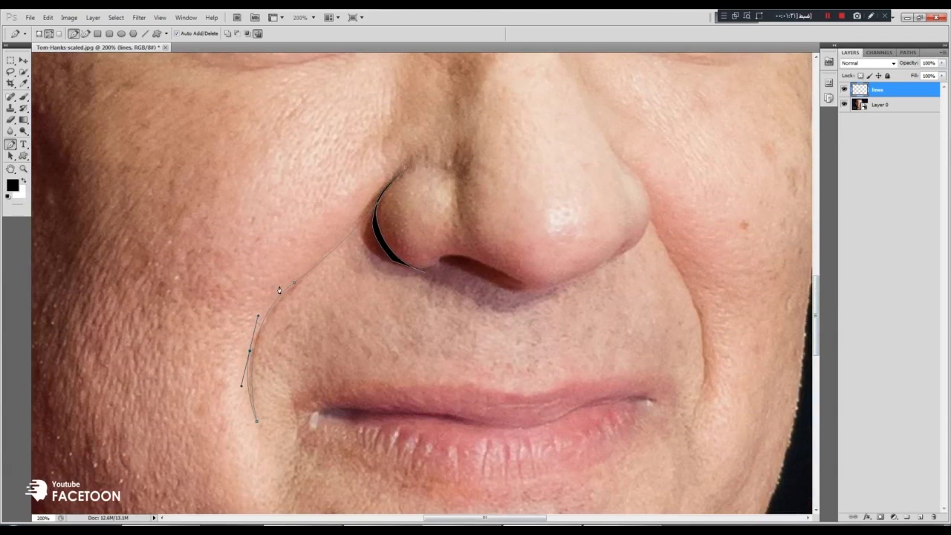
left_click_drag(291, 280, 321, 251)
left_click_drag(405, 169, 409, 154)
Fill the left smile-line path with black in Normal mode at 100% opacity, with anti-aliasing
right_click(369, 212)
left_click(401, 260)
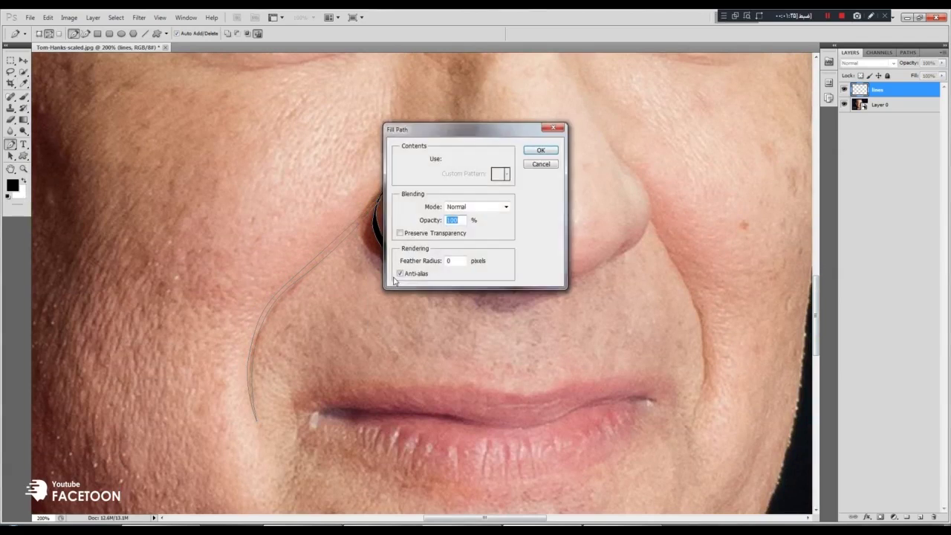
left_click(543, 151)
left_click(12, 60)
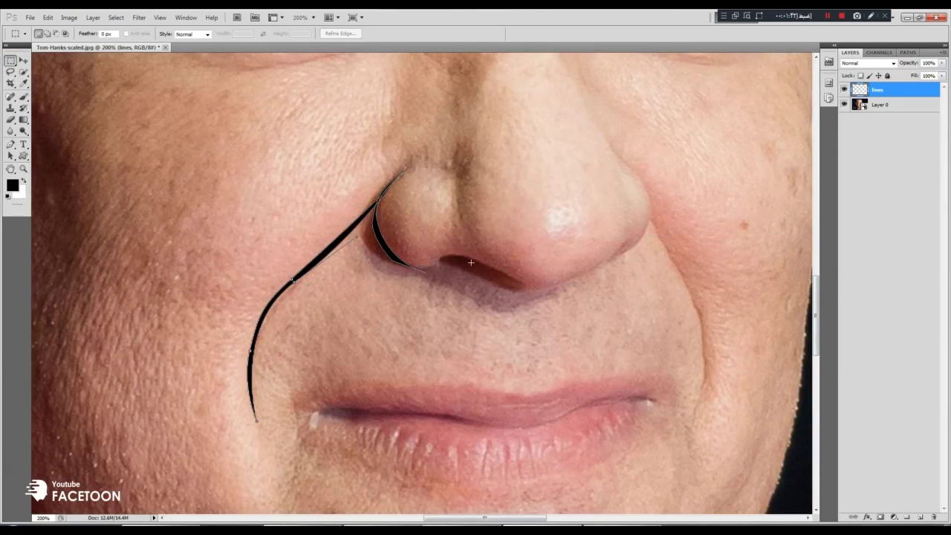
Trace the dark nostril opening under the nose with the Pen tool and fill it with black
left_click(11, 144)
left_click(56, 140)
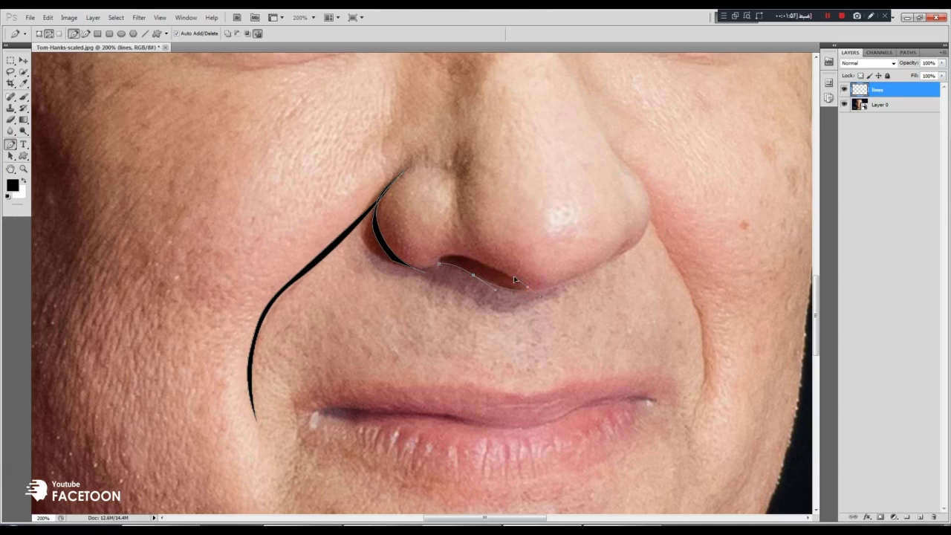
right_click(461, 268)
left_click(514, 312)
key("Return")
Draw a tapered Pen path along the right side of the nose, from the bridge around the nostril wing and back
scroll(518, 233, "right", 3)
left_click(486, 142)
left_click_drag(518, 177, 530, 187)
left_click_drag(520, 236, 462, 272)
left_click_drag(509, 250, 529, 231)
left_click_drag(524, 179, 494, 151)
left_click(458, 94)
Fill the path along the right side of the nose with black
right_click(502, 159)
key("Escape")
right_click(535, 206)
left_click(564, 281)
key("Return")
Draw a thin path along the right smile line, from the nostril wing to beside the mouth corner, and fill it black
left_click_drag(568, 295, 580, 306)
left_click_drag(570, 413, 550, 451)
left_click_drag(584, 367, 582, 332)
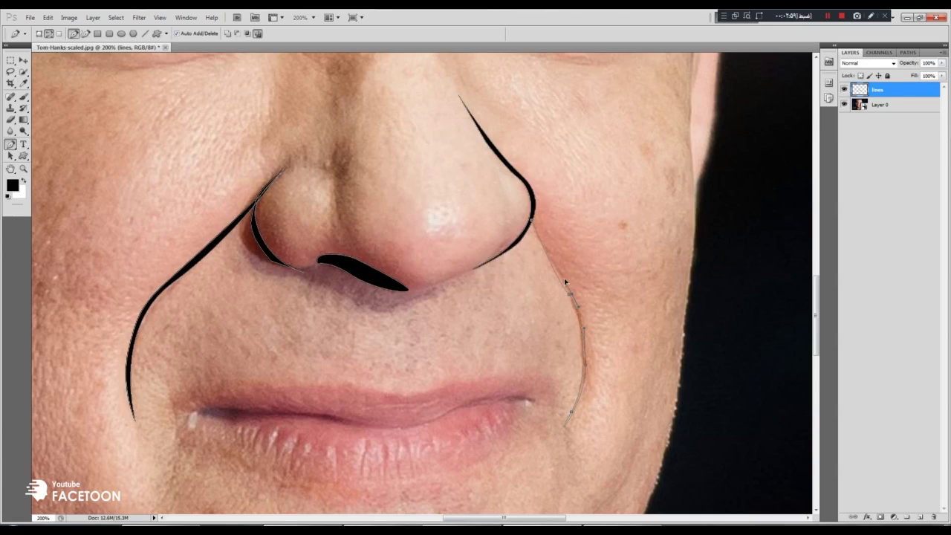
right_click(587, 324)
left_click(612, 402)
key("Return")
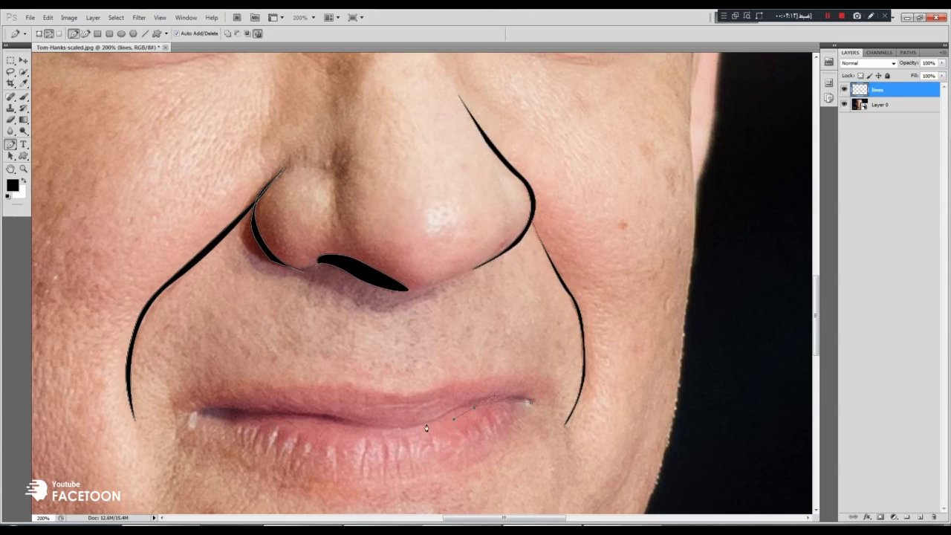
Trace the right half of the line between the lips as a tapered path and fill it black
left_click_drag(414, 427, 396, 427)
left_click_drag(451, 409, 505, 379)
right_click(520, 397)
left_click(544, 476)
key("Return")
Trace the left half of the line between the lips as a tapered path and fill it black
left_click_drag(261, 411, 339, 425)
key("ctrl+z")
left_click(199, 409)
right_click(219, 413)
left_click(254, 470)
key("Return")
key("ctrl+minus")
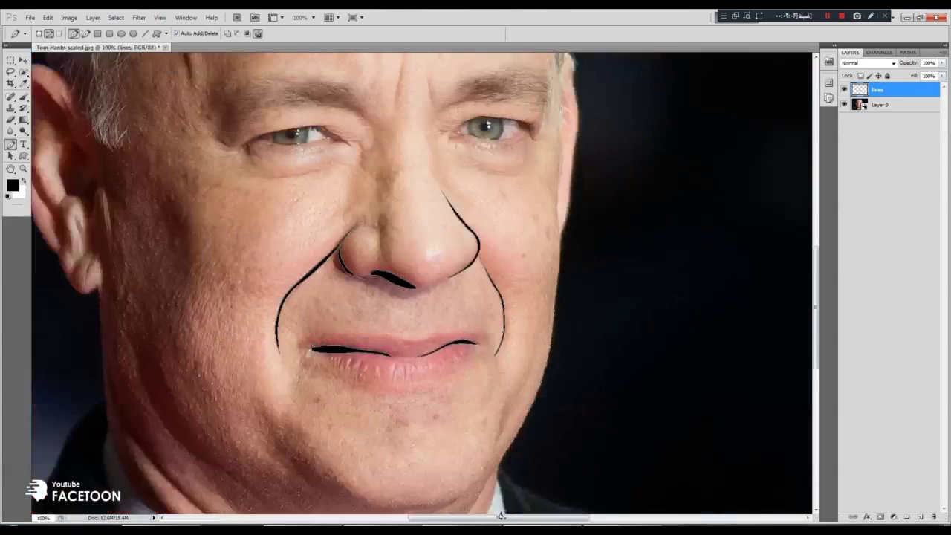
Draw the first edge of a long jaw line from the left ear lobe down across the neck above the collar
left_click_drag(544, 517, 503, 517)
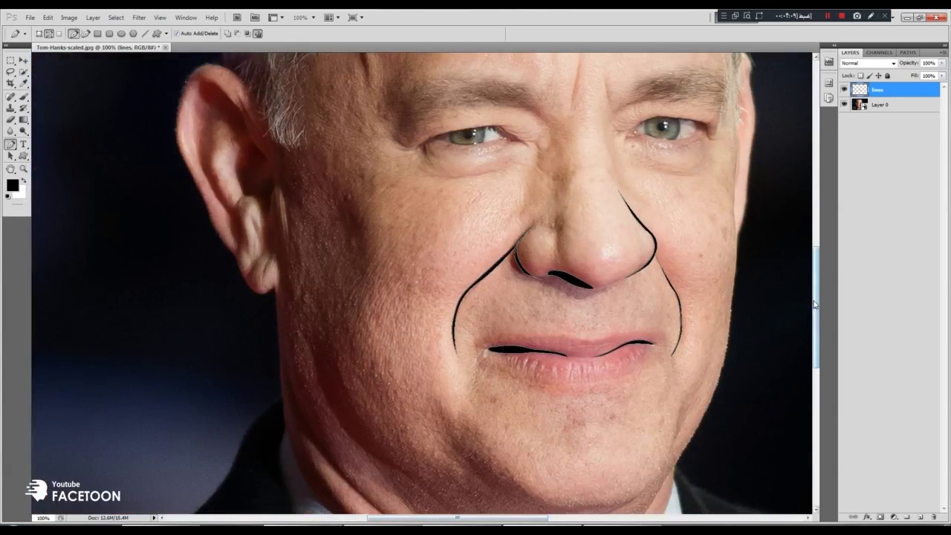
scroll(815, 305, "down", 1)
left_click_drag(337, 423, 467, 522)
key("ctrl+alt+z")
key("ctrl+alt+z")
left_click_drag(302, 349, 325, 392)
left_click(361, 428)
left_click_drag(420, 472, 434, 475)
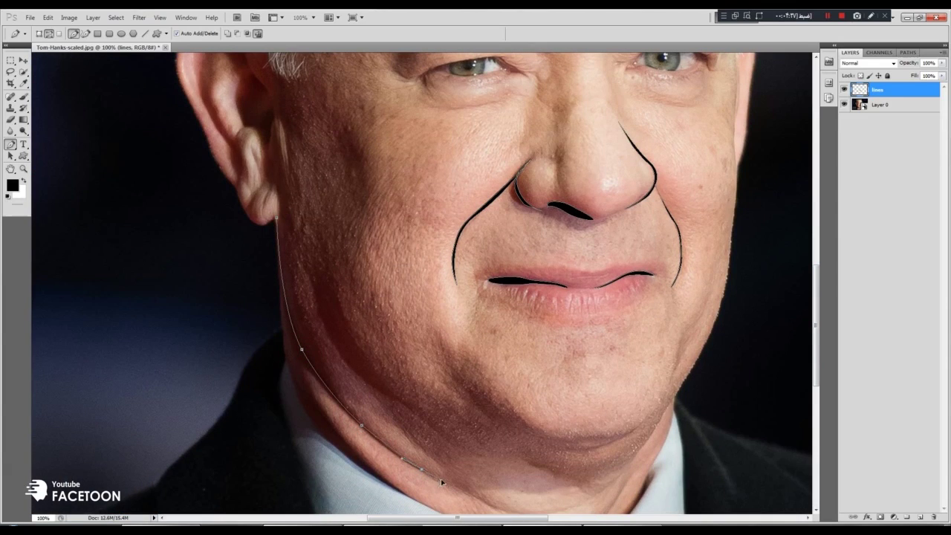
Bring the jaw line's second edge back up to the left ear lobe and fill the closed path with black
key("ctrl+plus")
scroll(297, 334, "down", 3)
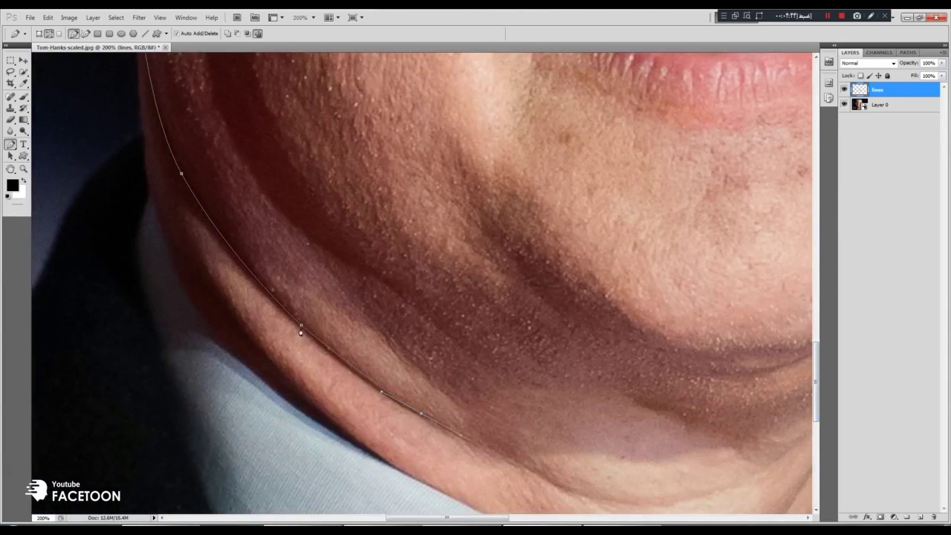
left_click_drag(301, 327, 174, 225)
left_click_drag(180, 175, 147, 83)
left_click_drag(816, 387, 816, 344)
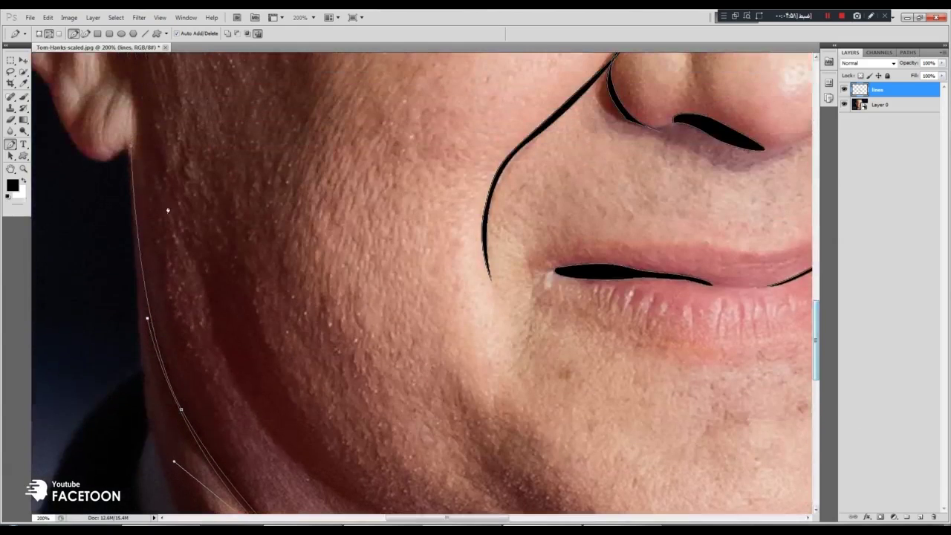
scroll(125, 75, "up", 3)
left_click_drag(132, 214, 132, 165)
right_click(127, 265)
left_click(162, 344)
left_click(544, 149)
Add a second, shorter crease line inside the left jaw, sweeping down toward the chin, and fill it black
left_click_drag(815, 341, 815, 394)
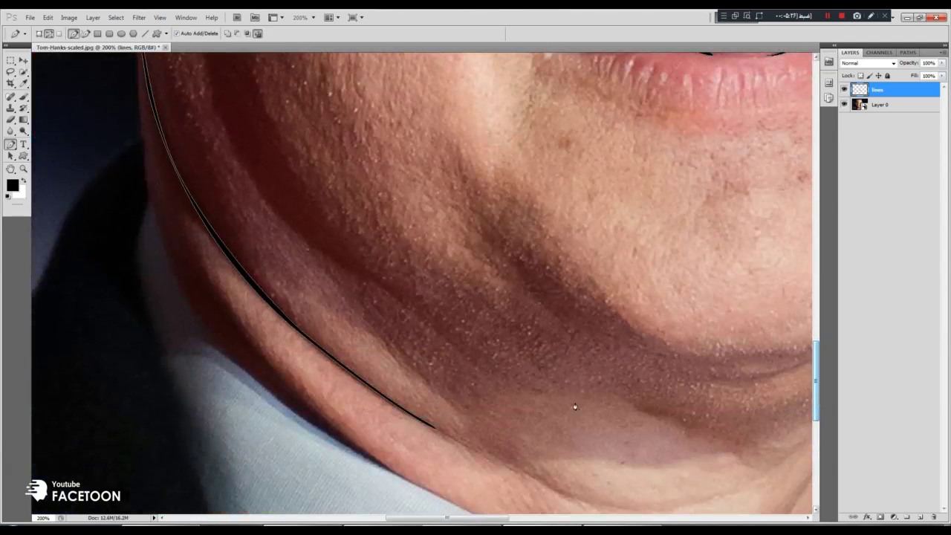
scroll(377, 317, "down", 2)
scroll(376, 317, "down", 1)
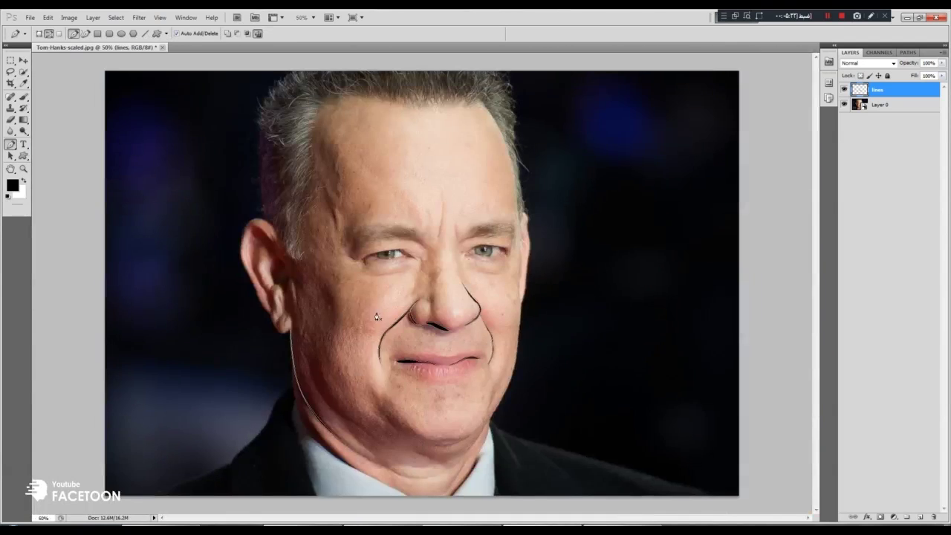
left_click_drag(361, 427, 413, 446)
right_click(333, 405)
left_click(363, 355)
key("Return")
Trace the curved shadow line beneath the chin as a tapered path and fill it black
left_click(469, 436)
key("ctrl+plus")
key("ctrl+plus")
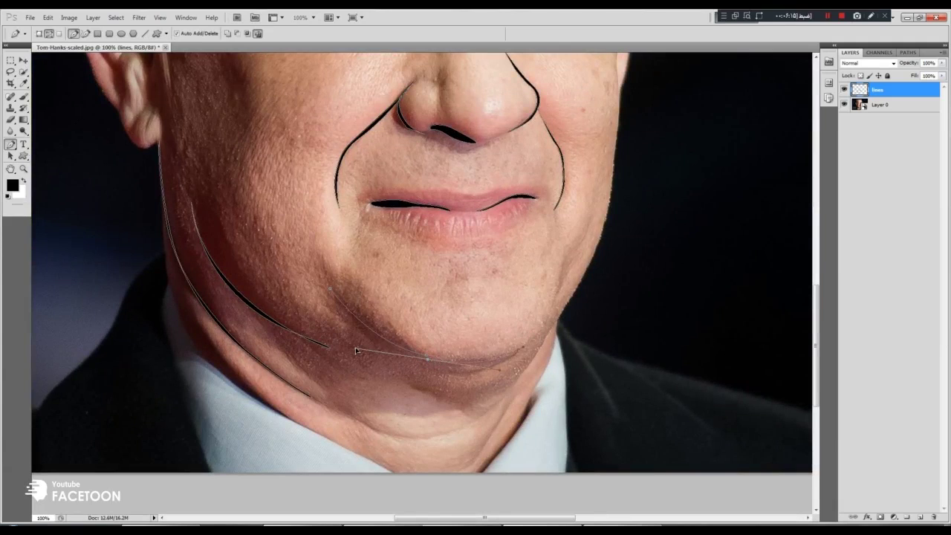
right_click(365, 324)
left_click(401, 396)
key("Return")
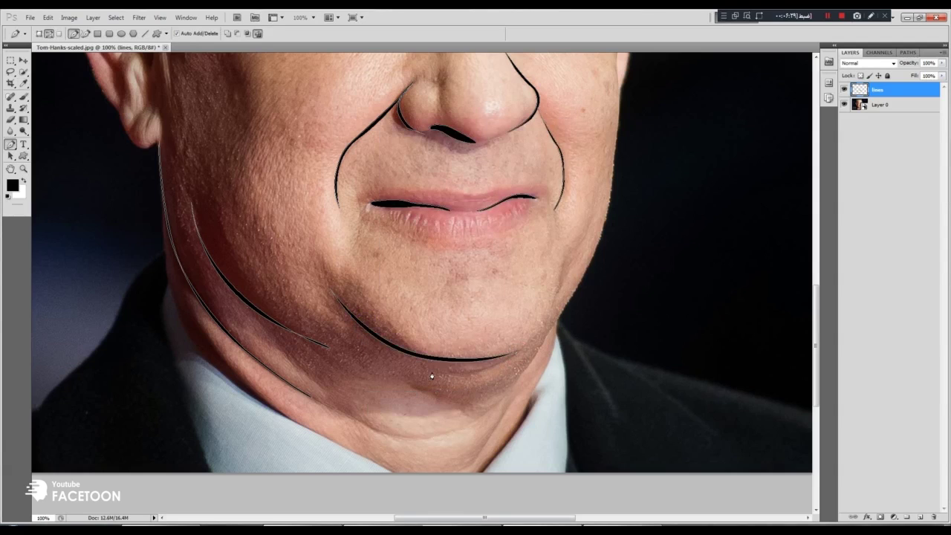
Add a short crease line just under the right end of the chin line, filled with black
right_click(501, 362)
left_click(536, 424)
key("Return")
key("ctrl+z")
right_click(497, 364)
left_click(540, 438)
key("Return")
Trace the first edge of the right hairline with the Pen tool, from the upper forehead down to beside the eye
scroll(578, 291, "up", 10)
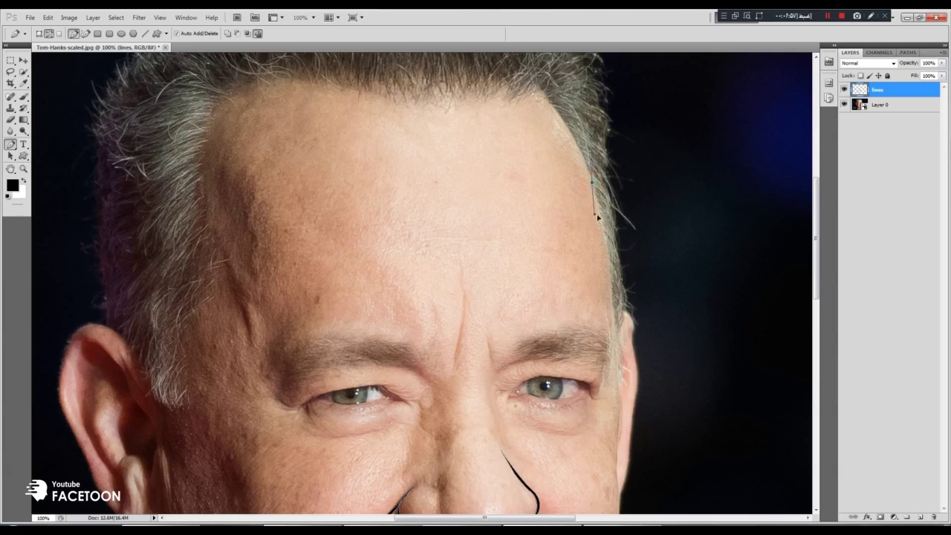
left_click(604, 253)
left_click(610, 297)
left_click(619, 345)
left_click(618, 395)
Return the hairline path up to the upper forehead as a thin tapered shape and fill it black
scroll(606, 305, "up", 2)
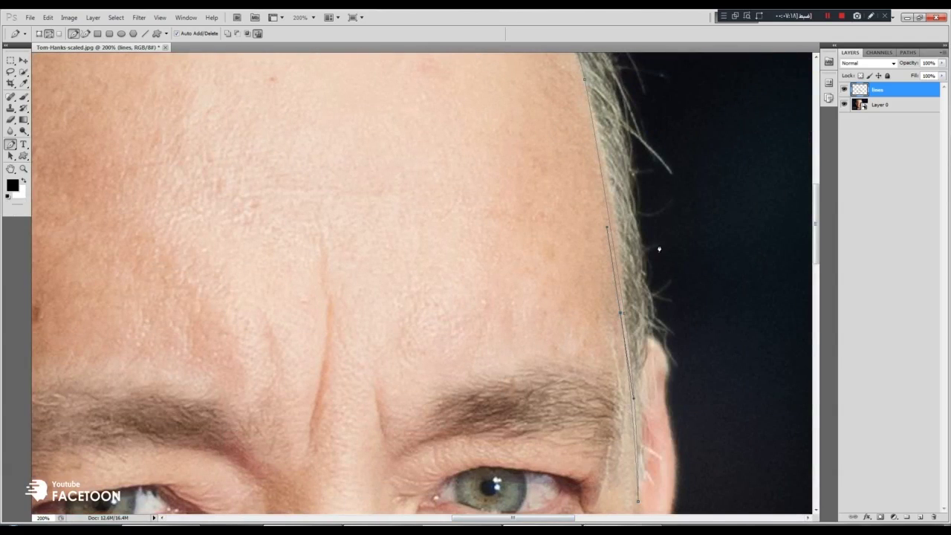
scroll(654, 259, "up", 3)
left_click(582, 281)
left_click_drag(500, 123, 475, 101)
scroll(594, 349, "up", 2)
right_click(593, 349)
left_click(616, 399)
key("Return")
Trace the first edge of the right face contour from the end of the hairline line past the ear and down the cheek
key("ctrl+minus")
key("ctrl+minus")
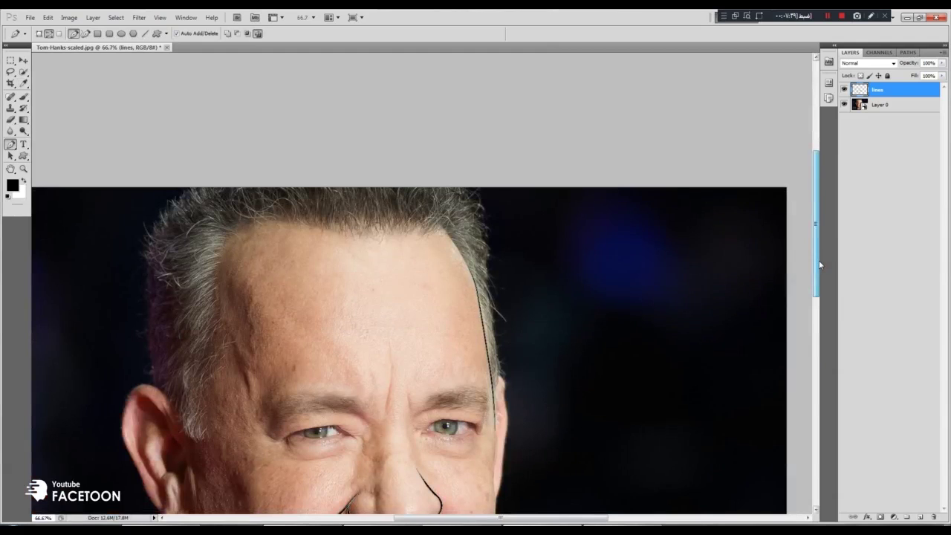
scroll(811, 252, "down", 2)
left_click_drag(815, 259, 815, 320)
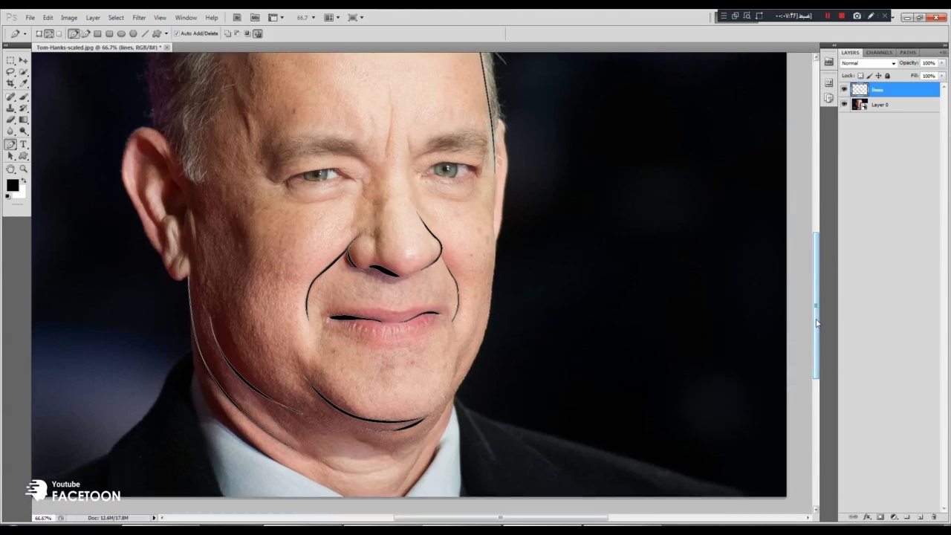
key("ctrl+plus")
left_click(531, 122)
left_click_drag(529, 177, 525, 191)
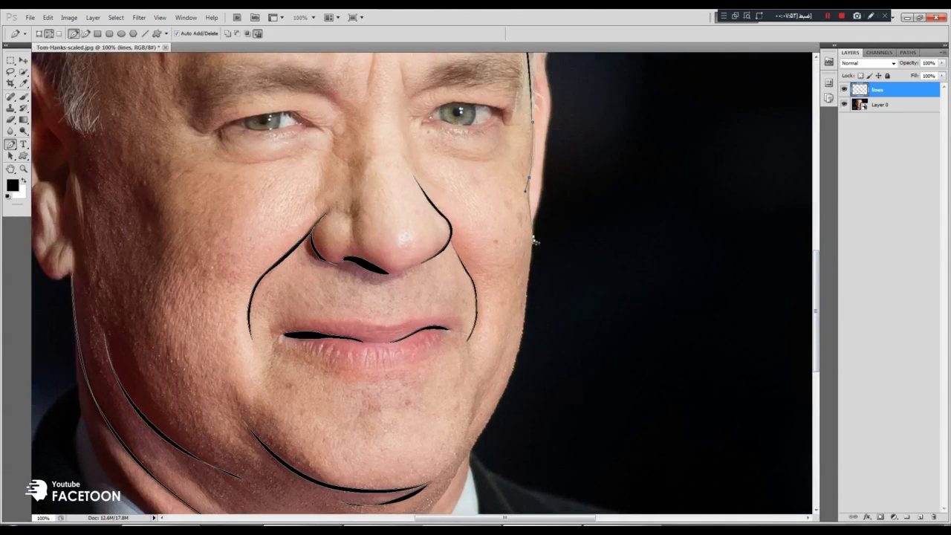
left_click_drag(533, 235, 534, 256)
left_click_drag(516, 359, 509, 386)
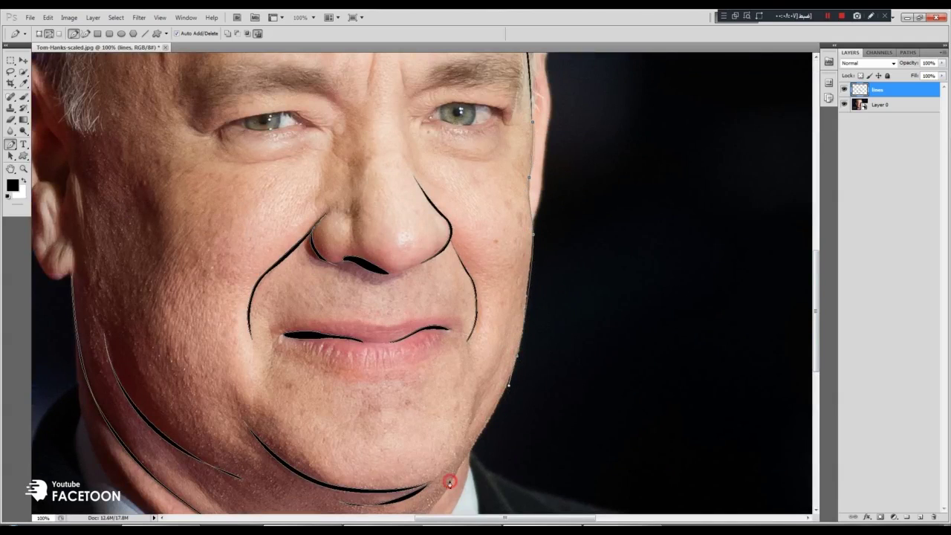
Extend the face contour path around the right jaw below the chin and start its return edge up the cheek
scroll(427, 438, "down", 3)
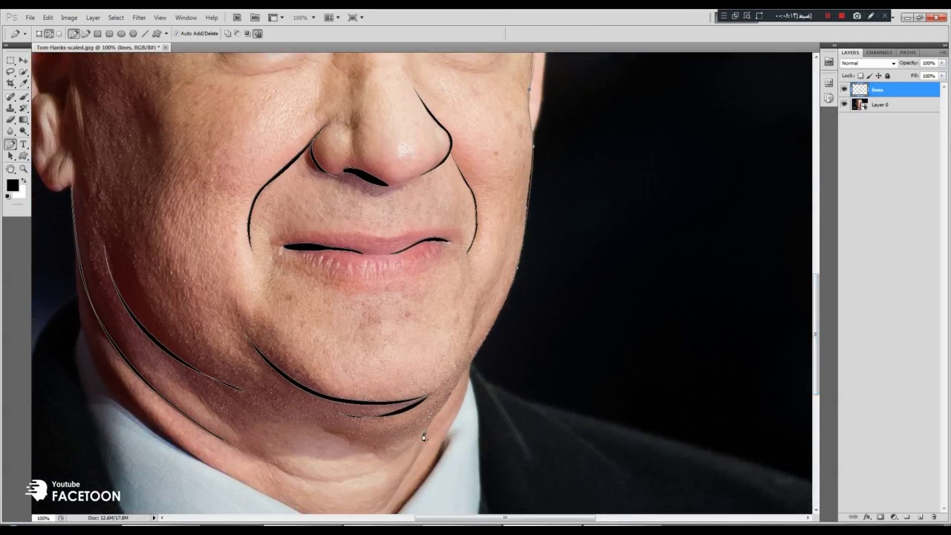
key("ctrl+plus")
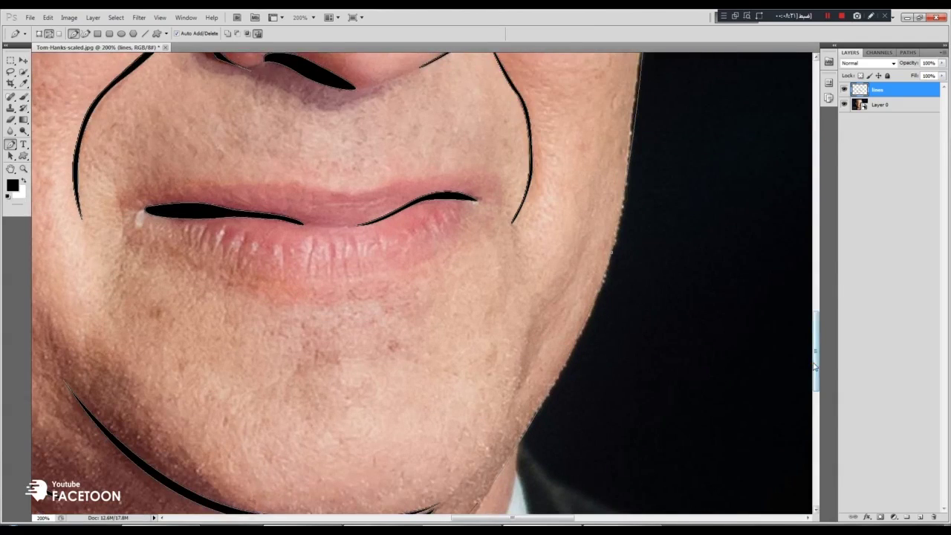
left_click_drag(815, 358, 815, 377)
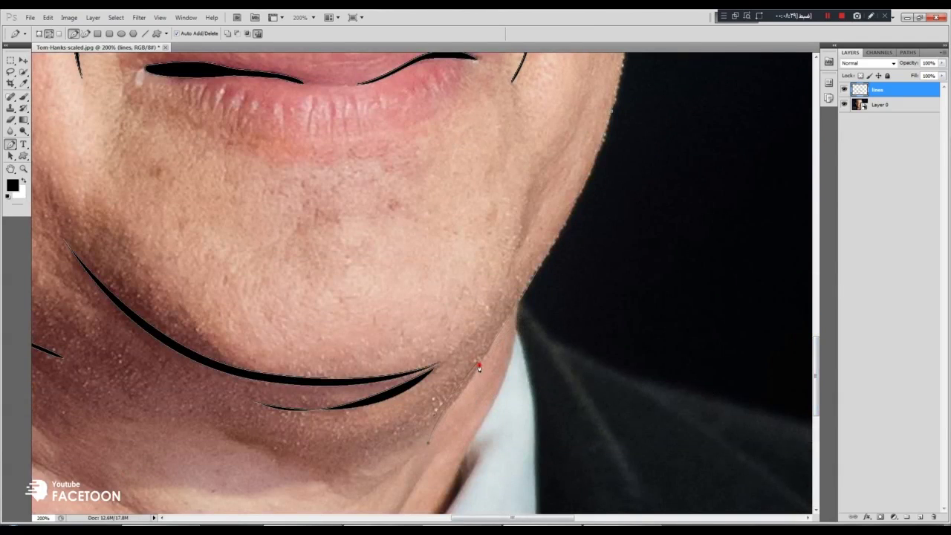
left_click_drag(519, 317, 536, 283)
left_click(575, 209)
left_click_drag(815, 370, 815, 337)
left_click_drag(616, 259, 626, 213)
left_click(640, 119)
Continue the face contour's return edge up the cheek and past the ear lobe to the temple, closely following the first edge
left_click_drag(815, 345, 816, 302)
left_click(644, 247)
key("ctrl+z")
left_click_drag(646, 258, 644, 241)
left_click_drag(640, 144, 648, 93)
key("ctrl+z")
left_click_drag(637, 176, 639, 170)
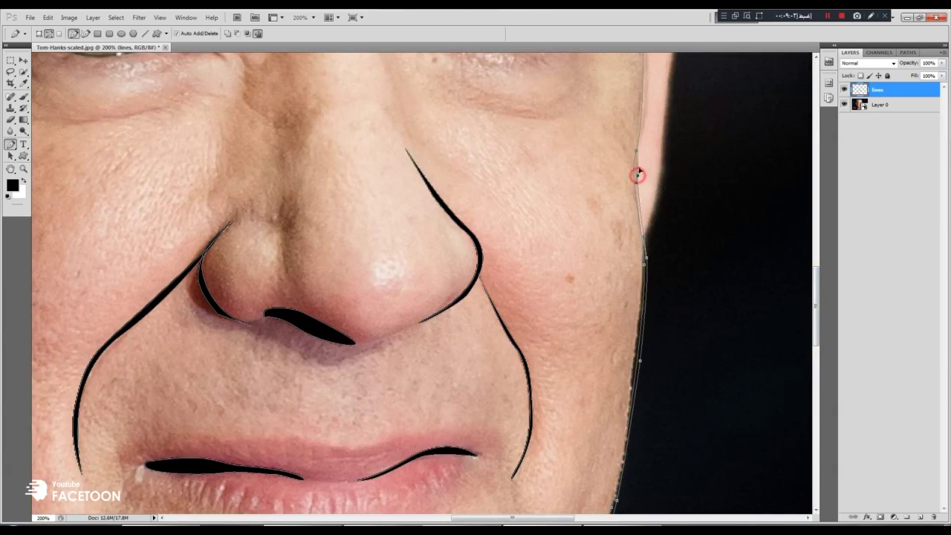
left_click_drag(645, 96, 646, 83)
Adjust the right face contour path along the cheek and fill it with black
left_click_drag(815, 326, 817, 387)
left_click(643, 330)
right_click(646, 401)
left_click(675, 468)
key("Return")
Fill the path along the right side of the neck, between the jaw and the shirt collar, with black
key("ctrl+minus")
key("ctrl+minus")
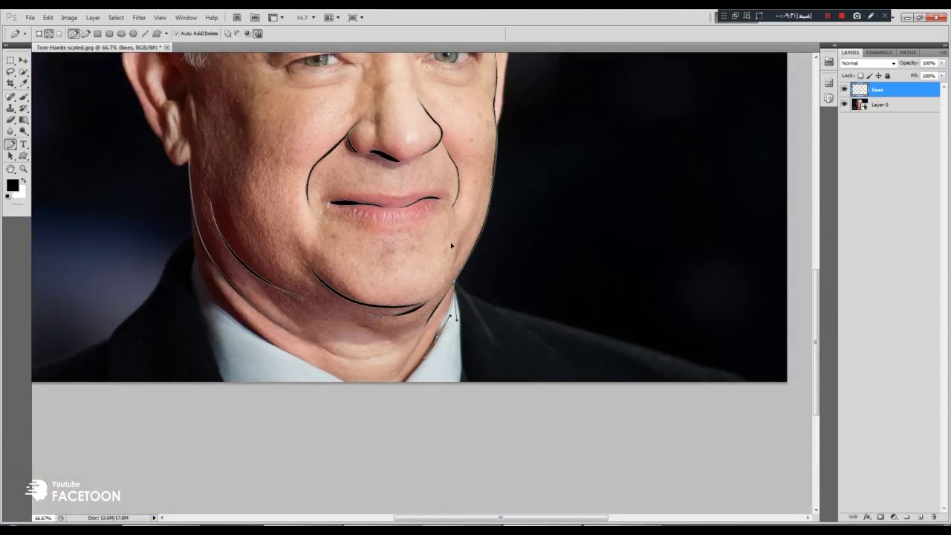
right_click(450, 311)
left_click(479, 383)
key("Return")
Draw a thin path along the left edge of the neck, from the collar up to the ear lobe, and fill it black
left_click_drag(212, 303, 233, 339)
left_click_drag(189, 174, 195, 64)
right_click(191, 226)
left_click(218, 284)
key("Return")
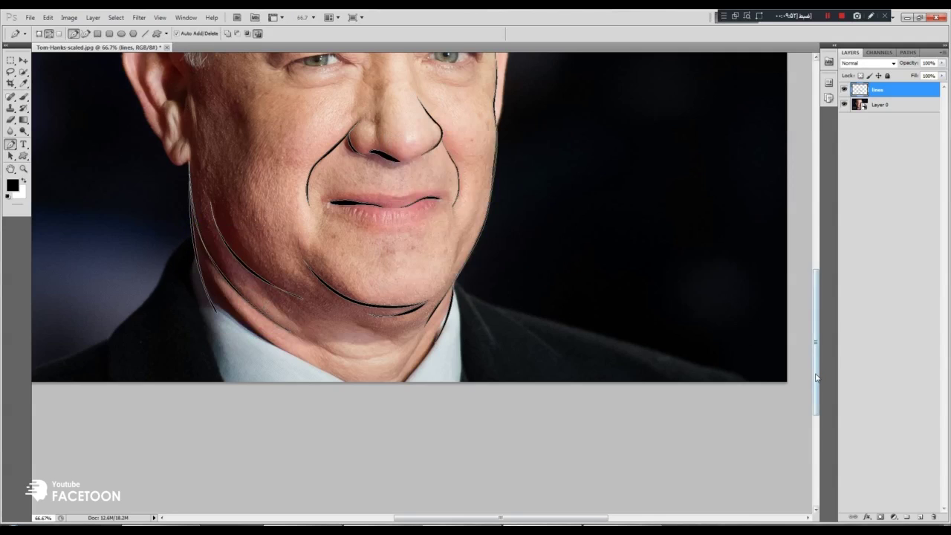
Trace the first edge of the right ear's outline down to the lobe, where it meets the face contour
left_click_drag(814, 377, 814, 318)
key("ctrl+plus")
left_click_drag(545, 119, 546, 222)
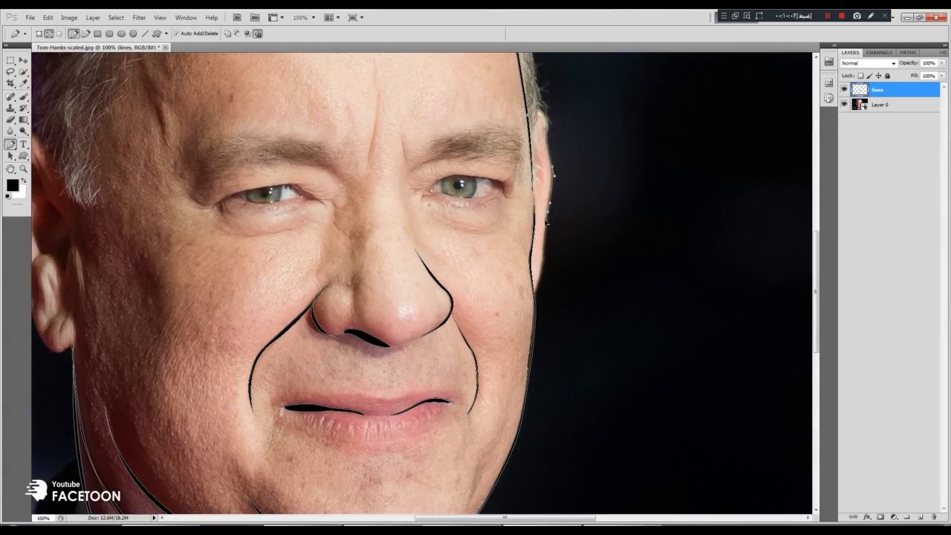
left_click(537, 256)
key("ctrl+plus")
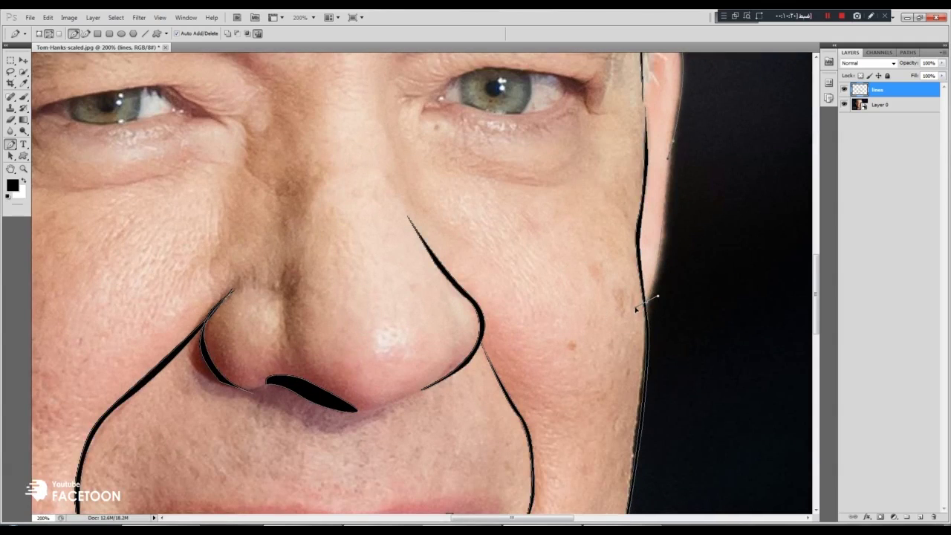
left_click_drag(648, 299, 666, 263)
left_click_drag(646, 294, 662, 263)
Trace the right ear's outer outline from the lobe up over the top to the face contour and fill it black
mouse_move(671, 193)
left_mouse_down()
mouse_move(669, 216)
mouse_move(672, 203)
left_mouse_up()
left_click_drag(816, 322, 818, 300)
left_click_drag(677, 264, 684, 237)
left_click_drag(685, 174, 682, 161)
left_click(676, 100)
key("ctrl+alt+z")
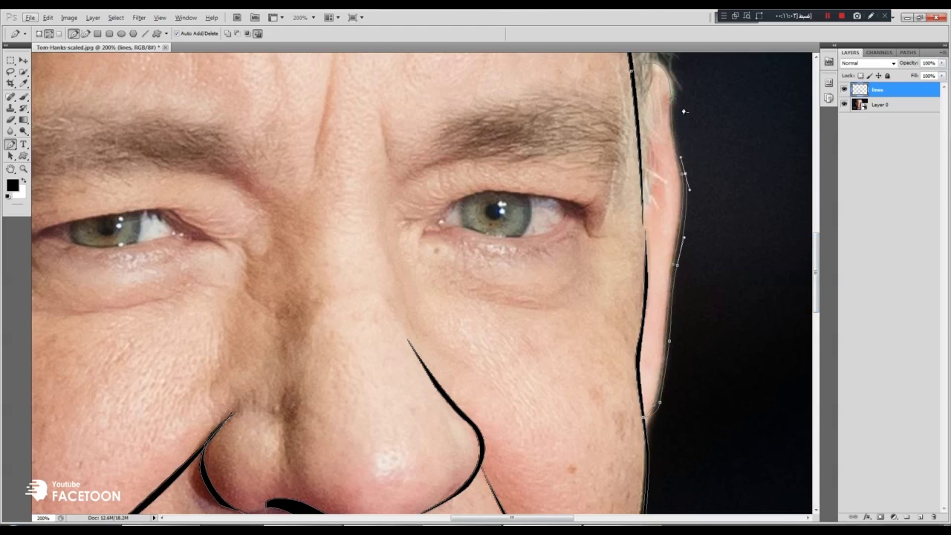
left_click_drag(817, 291, 817, 265)
left_click_drag(674, 239, 669, 207)
left_click(644, 200)
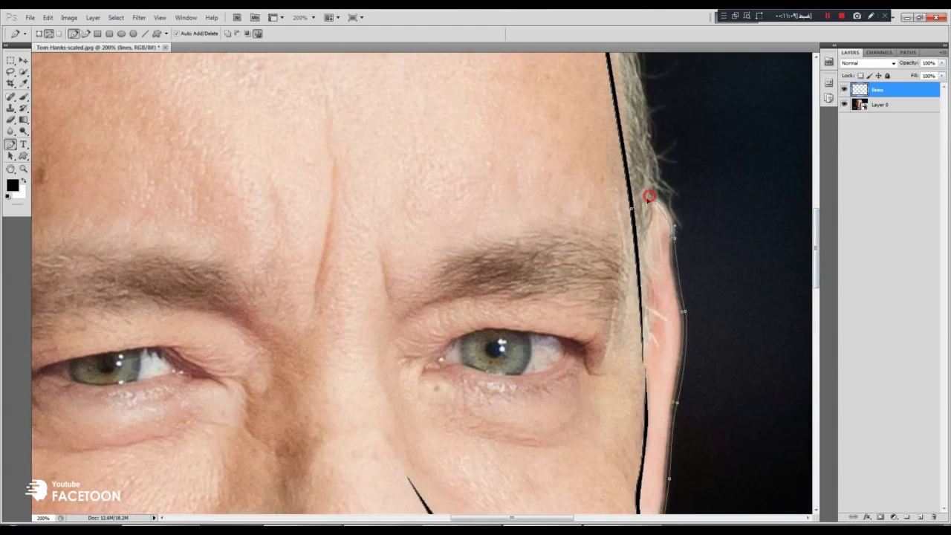
right_click(655, 201)
left_click(710, 278)
key("Return")
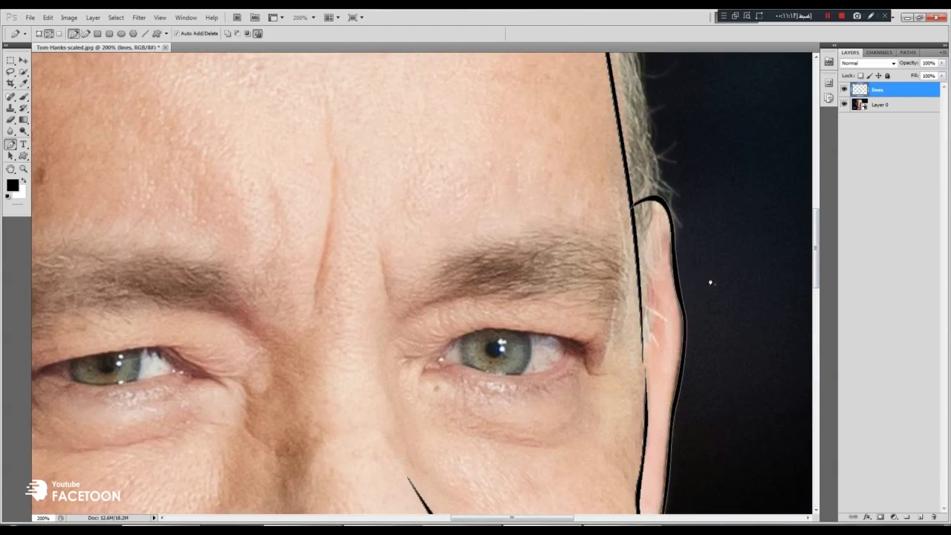
Trace the first edge of the left hairline from the forehead down around the sideburn to the top of the left ear
key("ctrl+minus")
key("ctrl+minus")
left_click_drag(585, 517, 538, 522)
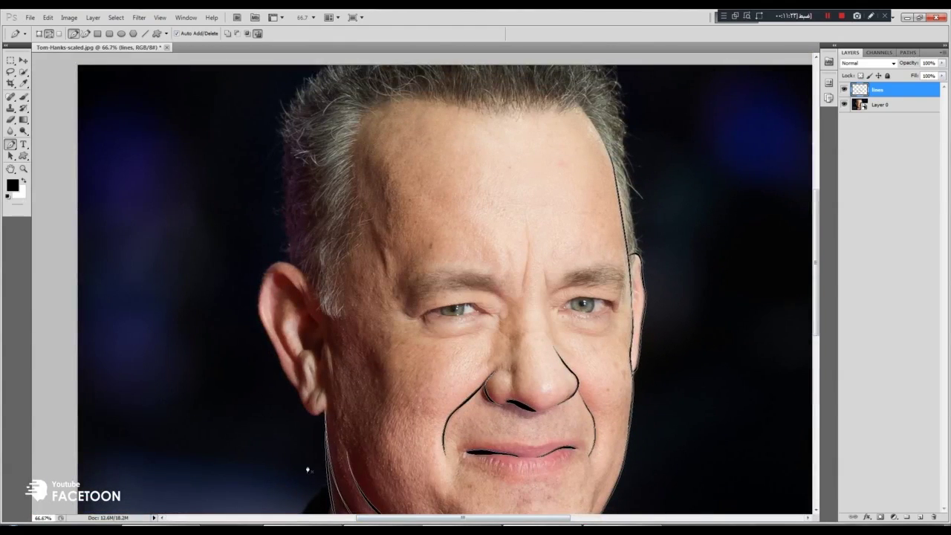
left_click_drag(362, 208, 378, 238)
left_click_drag(342, 265, 337, 270)
left_click_drag(344, 319, 354, 342)
left_click(325, 319)
key("ctrl+alt+z")
key("ctrl+alt+z")
left_click_drag(338, 303, 305, 308)
left_click_drag(300, 273, 289, 273)
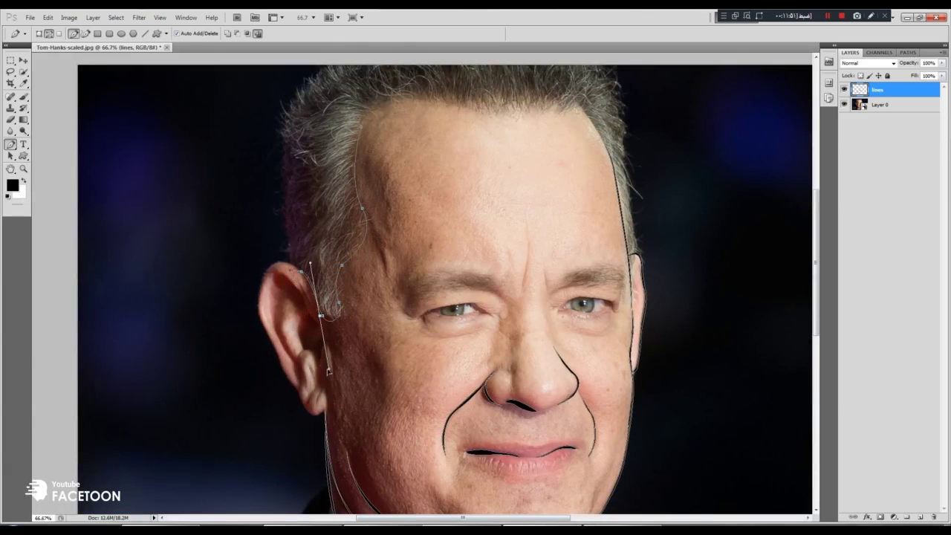
Trace the return edge around the sideburn and up the left hairline as a tapered line, and fill the path black
key("ctrl+plus")
key("ctrl+plus")
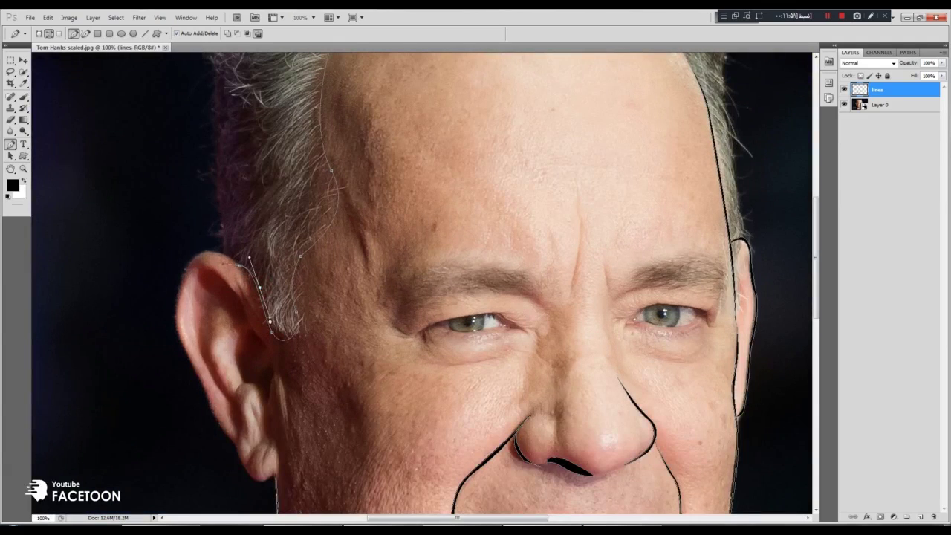
left_click_drag(276, 338, 287, 339)
left_click_drag(299, 256, 311, 234)
left_click_drag(330, 175, 315, 126)
scroll(315, 126, "up", 4)
left_click_drag(331, 226, 346, 188)
right_click(333, 251)
left_click(361, 333)
key("Return")
Trace the first edge of the left ear's outer outline from its top down around to the lobe
scroll(239, 245, "down", 5)
left_click_drag(185, 258, 183, 332)
left_click_drag(207, 383, 207, 391)
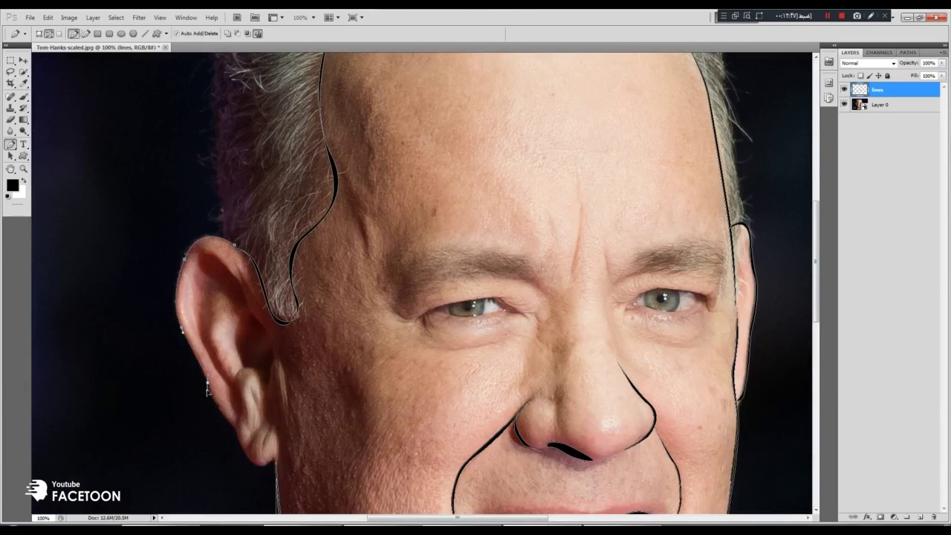
left_click(228, 420)
left_click_drag(243, 447, 285, 451)
left_click_drag(475, 517, 436, 518)
left_click_drag(815, 304, 815, 346)
Trace the return edge of the left ear's outline from the lobe back up to the hairline and fill the path black
left_click(424, 307)
left_click_drag(424, 306, 412, 303)
left_click(409, 288)
left_click_drag(393, 263, 387, 260)
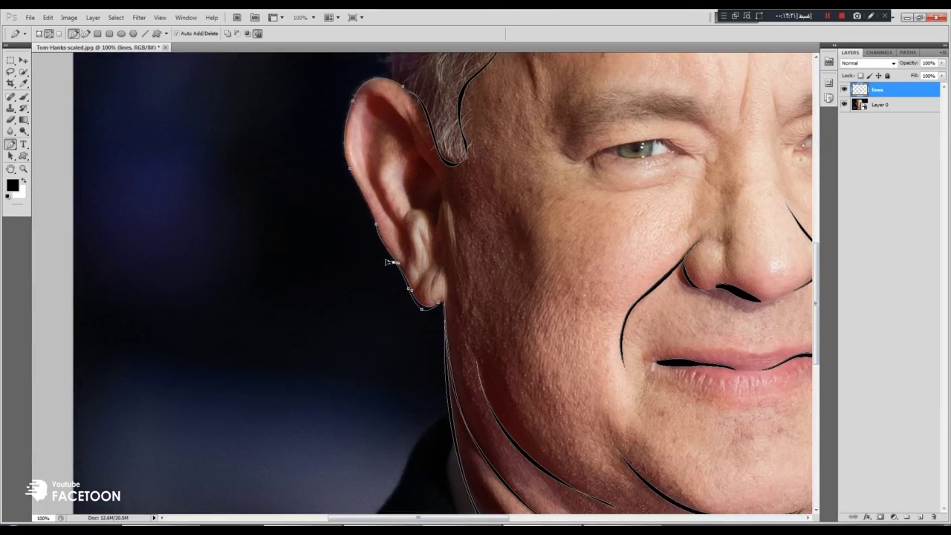
left_click(372, 223)
left_click_drag(348, 170, 333, 140)
left_click(349, 99)
left_click_drag(404, 90, 439, 119)
right_click(346, 117)
left_click(389, 187)
key("Return")
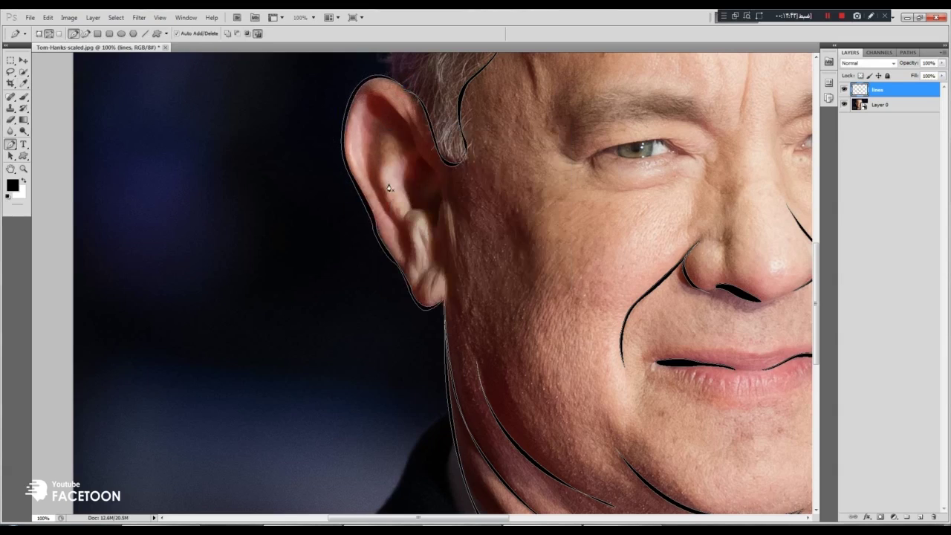
Add a layer named "ear" above the lines layer and delete the finished work path
key("ctrl+minus")
key("ctrl+minus")
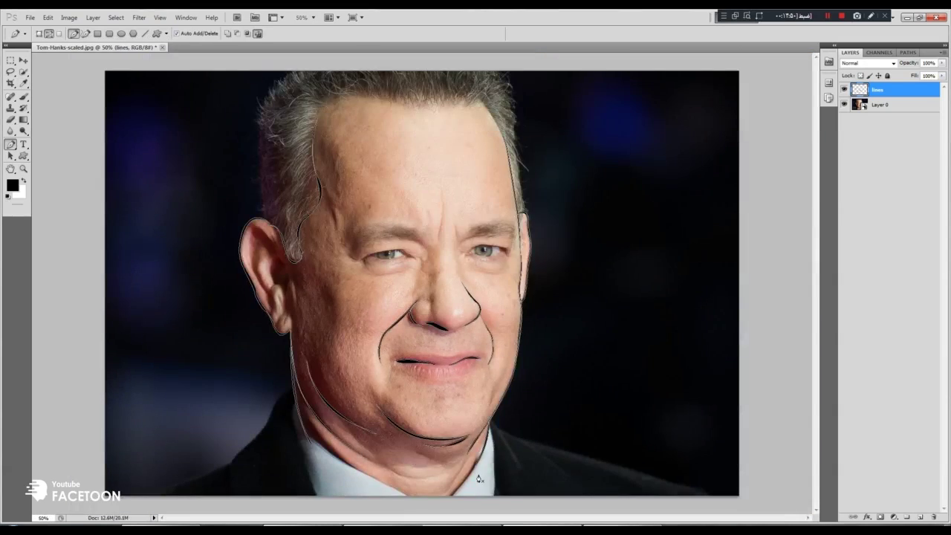
left_click(919, 516)
double_click(882, 92)
type("h")
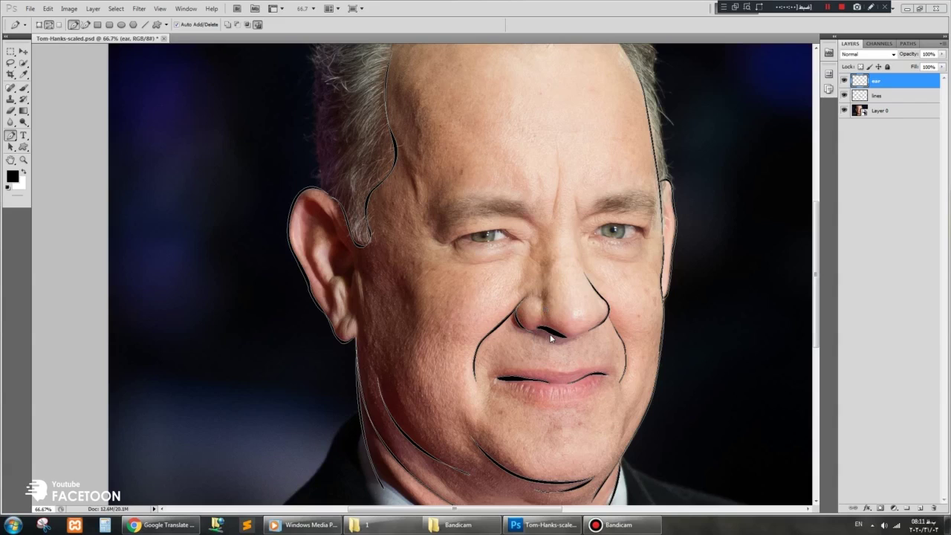
right_click(557, 336)
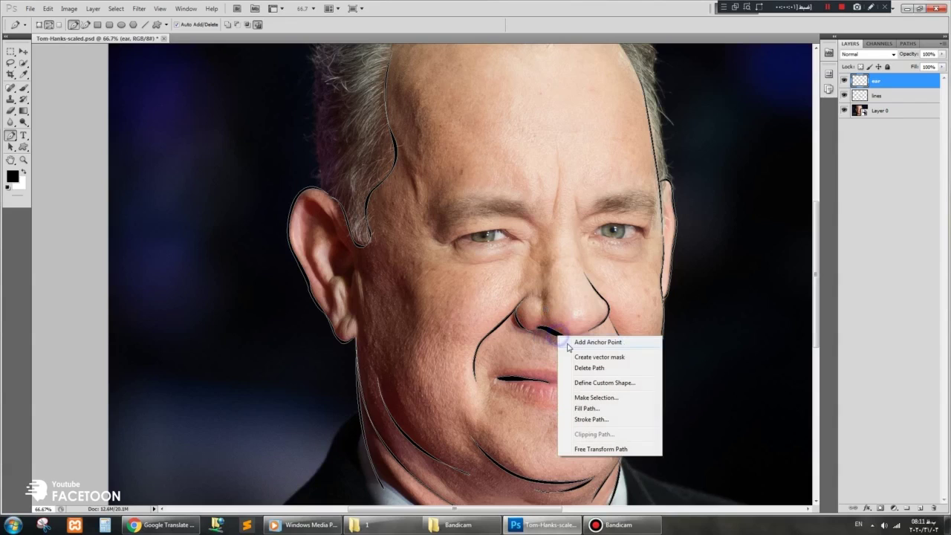
left_click(594, 370)
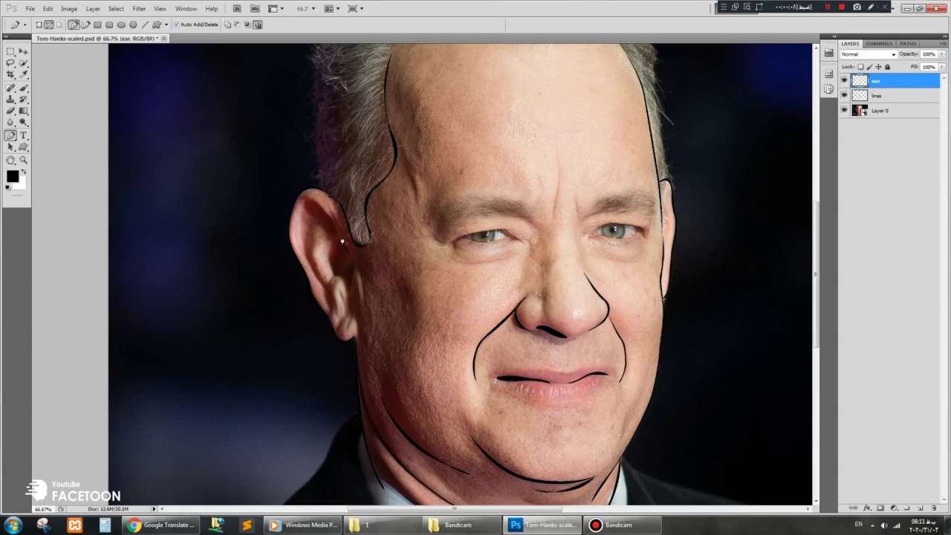
Draw a closed leaf-shaped shadow path inside the upper part of the left ear
key("ctrl+plus")
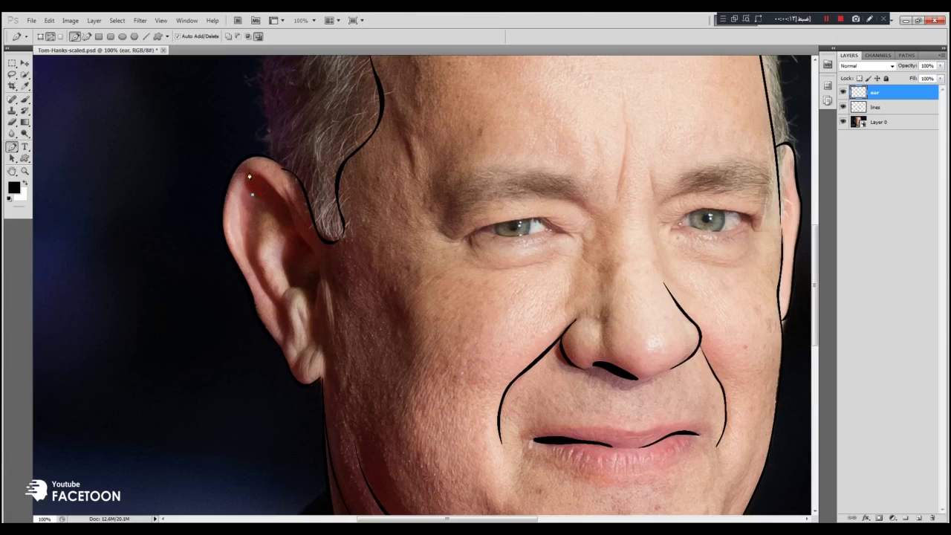
left_click_drag(246, 173, 258, 174)
key("ctrl+z")
left_click_drag(253, 174, 298, 227)
left_click_drag(253, 175, 236, 168)
Draw a closed shadow path around the dark ear canal area of the left ear
left_click_drag(313, 253, 318, 257)
key("ctrl+alt+z")
key("ctrl+alt+z")
left_click_drag(313, 269, 307, 300)
left_click_drag(299, 288, 296, 288)
left_click(283, 266)
left_click_drag(298, 235, 318, 236)
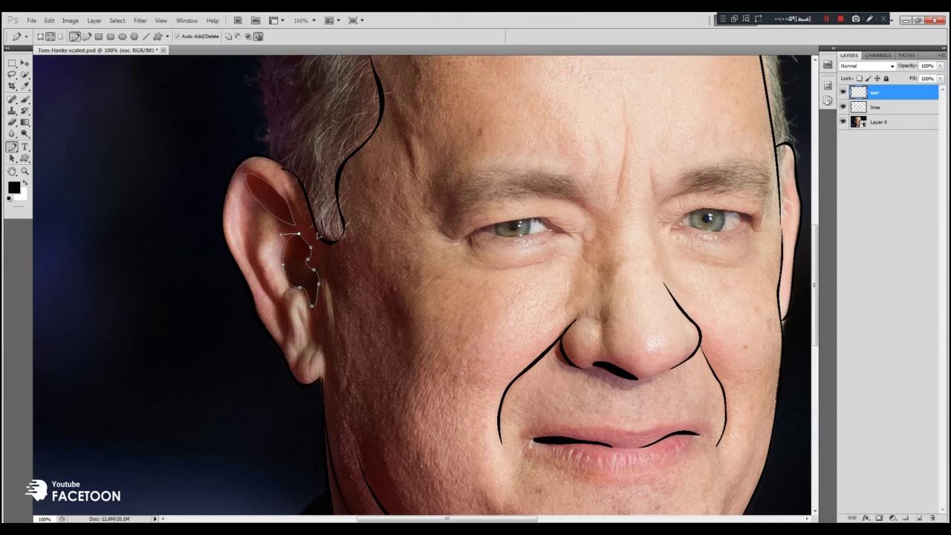
Draw a small shadow path above the left ear lobe and a long curved one following the inner rim
left_click(323, 332)
mouse_move(310, 327)
left_mouse_down()
mouse_move(304, 305)
mouse_move(324, 338)
left_mouse_up()
left_click(260, 225)
left_click(258, 257)
left_click(276, 294)
left_click(288, 308)
left_click(289, 336)
left_click(283, 338)
left_click_drag(271, 301, 262, 290)
left_click_drag(261, 223, 263, 247)
Fill the ear shadow paths with the foreground colour at 100% opacity
right_click(250, 243)
left_click(279, 303)
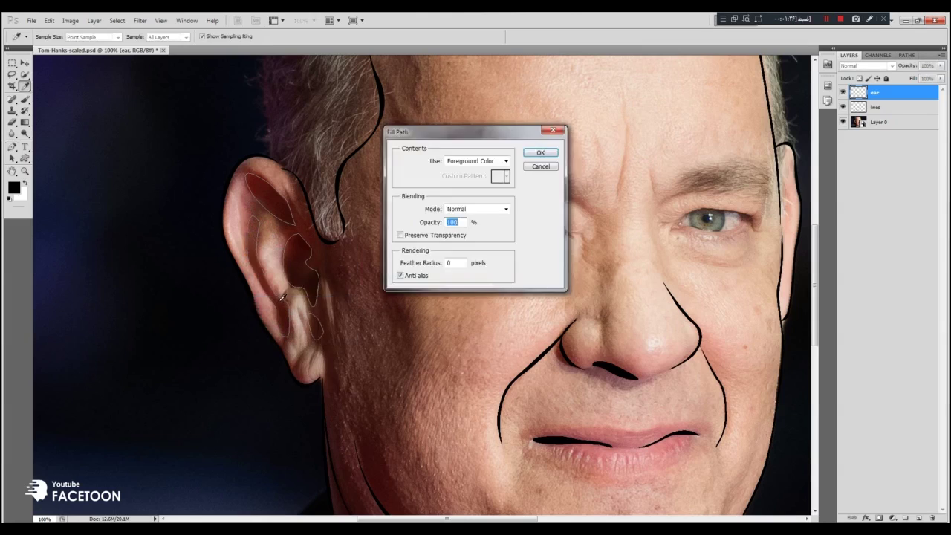
key("Return")
Apply a Color Overlay to the ear layer in dark brown 3b140f
left_click(94, 20)
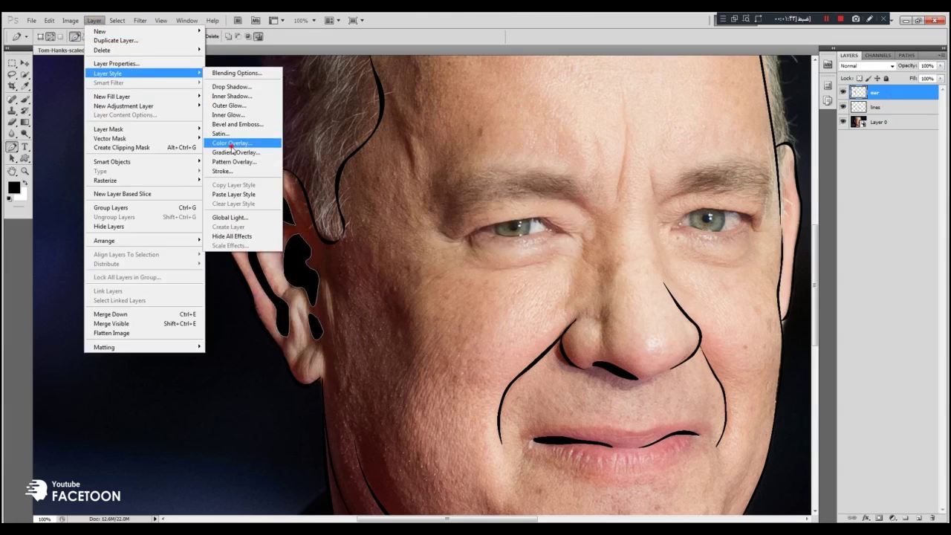
left_click(245, 146)
left_click(688, 337)
left_click(679, 371)
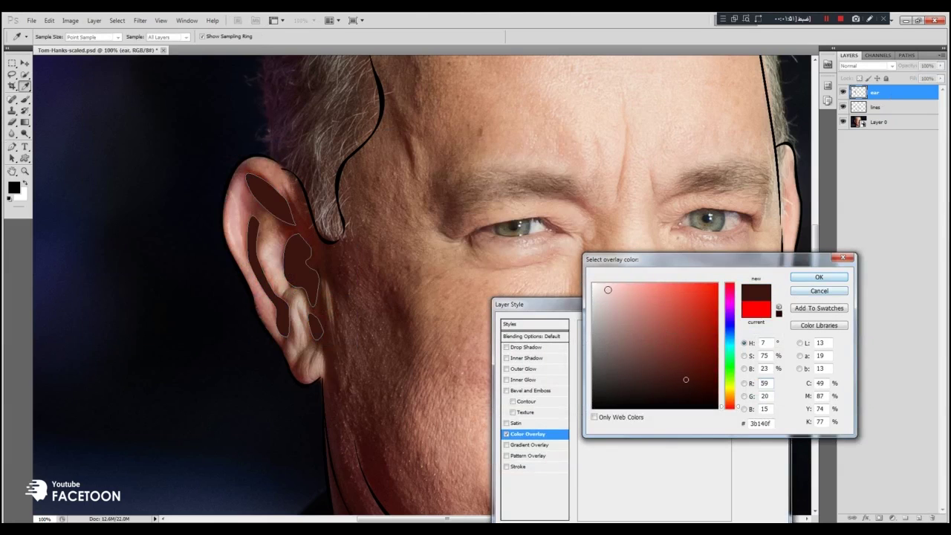
key("Return")
key("Return")
Delete the ear shadow paths and add a layer named "face-0" above the ear layer
right_click(292, 275)
left_click(323, 293)
left_click(918, 519)
double_click(878, 93)
type("face-0")
key("Return")
Draw a closed shadow path on the left side of the neck, from the ear lobe down to the collar
left_click_drag(818, 221, 817, 261)
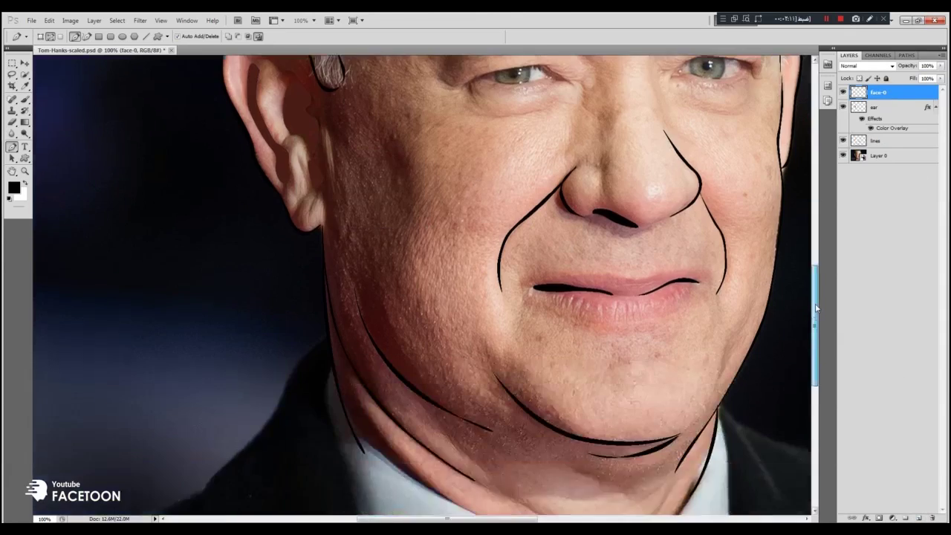
mouse_move(444, 497)
left_mouse_down()
mouse_move(453, 504)
mouse_move(442, 499)
left_mouse_up()
key("ctrl+z")
left_click_drag(366, 442, 324, 288)
left_click(323, 256)
left_click_drag(394, 383, 413, 391)
left_click_drag(404, 428, 424, 451)
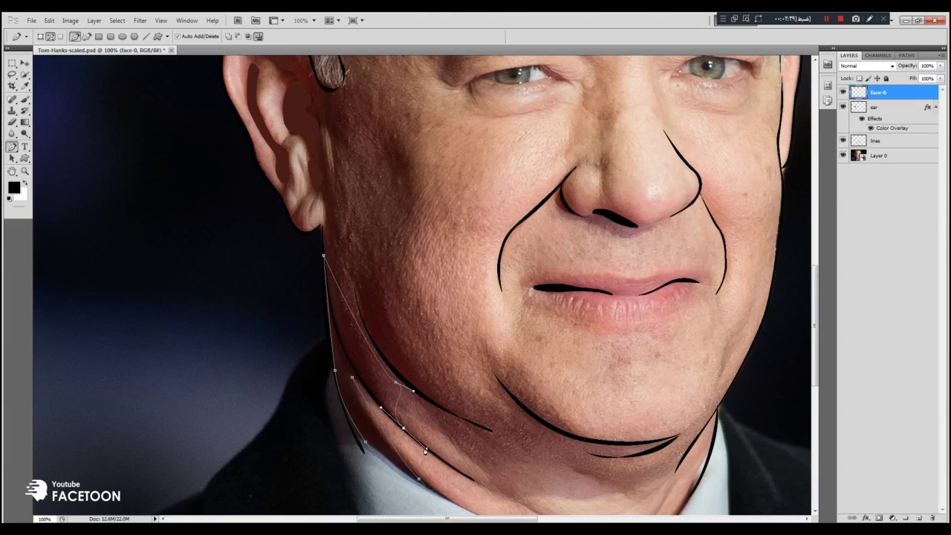
left_click_drag(352, 377, 348, 372)
Draw closed shadow paths beside the left end of the chin line and along the left jawline
left_click(505, 369, "ctrl")
left_click(546, 421)
left_click_drag(494, 390, 478, 350)
left_click(463, 415)
left_click_drag(380, 283, 356, 304)
left_click_drag(463, 415, 543, 433)
Fill the neck, chin and jaw shadow paths on the face-0 layer
right_click(388, 351)
left_click(419, 414)
left_click(543, 152)
Apply a Color Overlay in a muted reddish brown to the face-0 layer
left_click(93, 20)
mouse_move(107, 73)
left_click(231, 141)
left_click(685, 343)
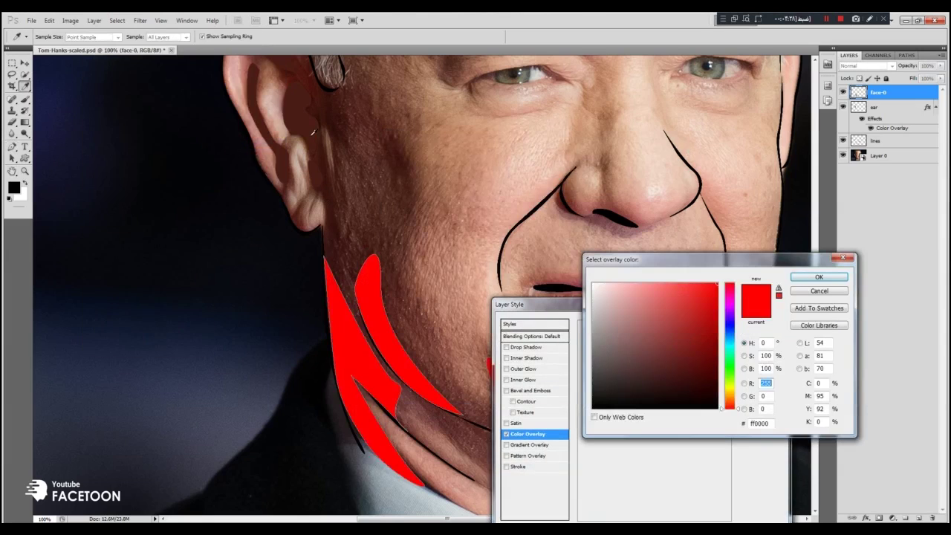
left_click(678, 372)
left_click(686, 377)
left_click(654, 351)
left_click(669, 357)
left_click(665, 356)
left_click(659, 342)
left_click(819, 276)
left_click(758, 324)
key("p")
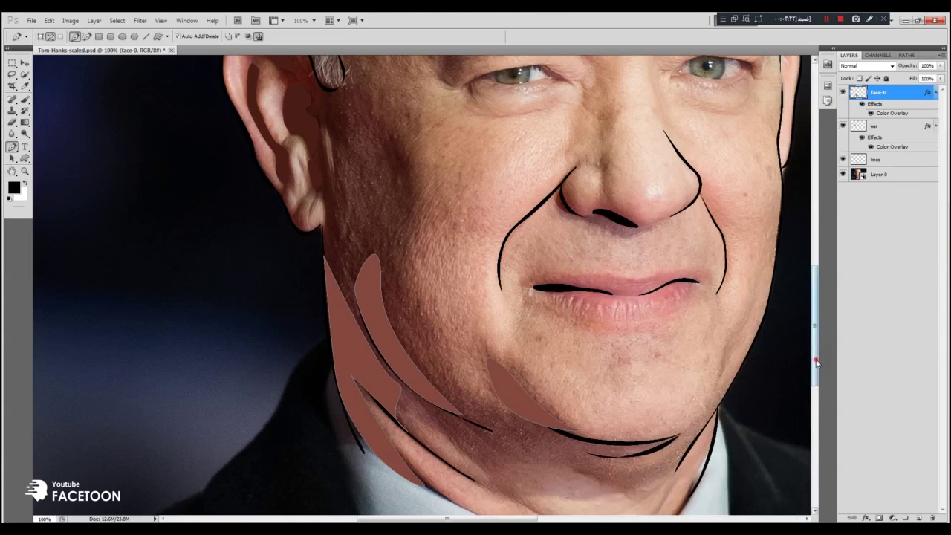
scroll(407, 328, "up", 1)
left_click_drag(406, 227, 390, 250)
left_click_drag(393, 151, 424, 160)
right_click(397, 185)
key("ctrl+alt+z")
key("ctrl+alt+z")
key("ctrl+alt+z")
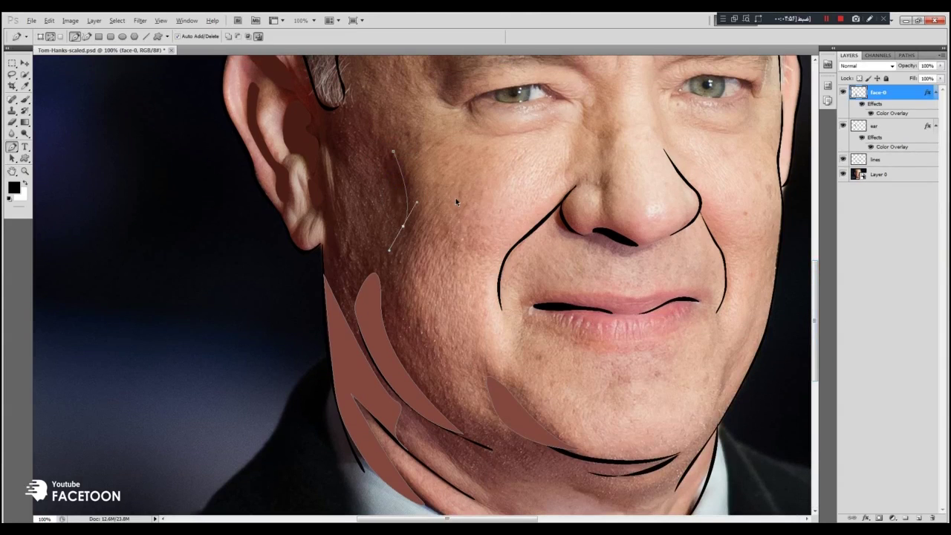
Try to draw a shadow shape at the left temple beside the hairline and fill it
key("ctrl+minus")
key("ctrl+minus")
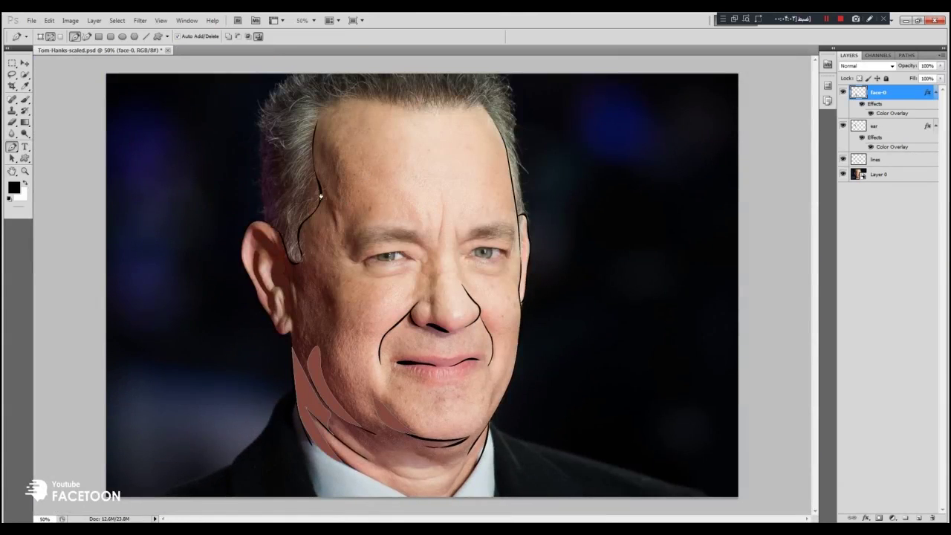
left_click_drag(336, 230, 336, 236)
left_click_drag(323, 192, 302, 176)
right_click(335, 208)
left_click(378, 270)
key("Return")
key("ctrl+z")
right_click(331, 204)
left_click(360, 270)
key("Return")
Draw a narrow shadow shape on the left temple between the hairline and eyebrow and fill it on the face-0 layer
key("ctrl+plus")
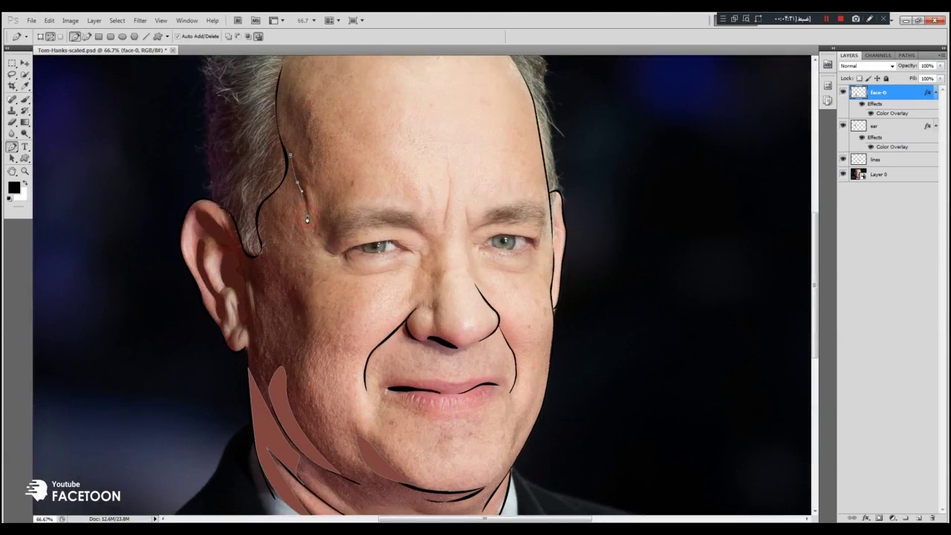
right_click(298, 178)
left_click(336, 232)
key("Escape")
left_click(312, 175)
right_click(311, 139)
left_click(327, 203)
key("Return")
Draw an elongated oval shadow shape on the left cheek beside the ear and fill it
left_click_drag(305, 341, 294, 362)
left_click_drag(317, 293, 314, 317)
right_click(306, 307)
left_click(351, 372)
key("Return")
Create a new layer above face-0 and name it face-1
key("ctrl+minus")
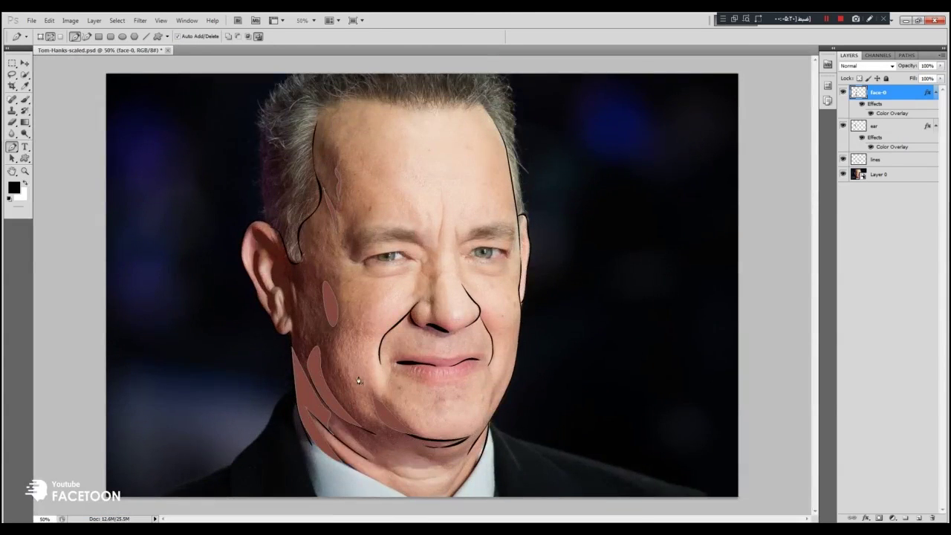
left_click(12, 148)
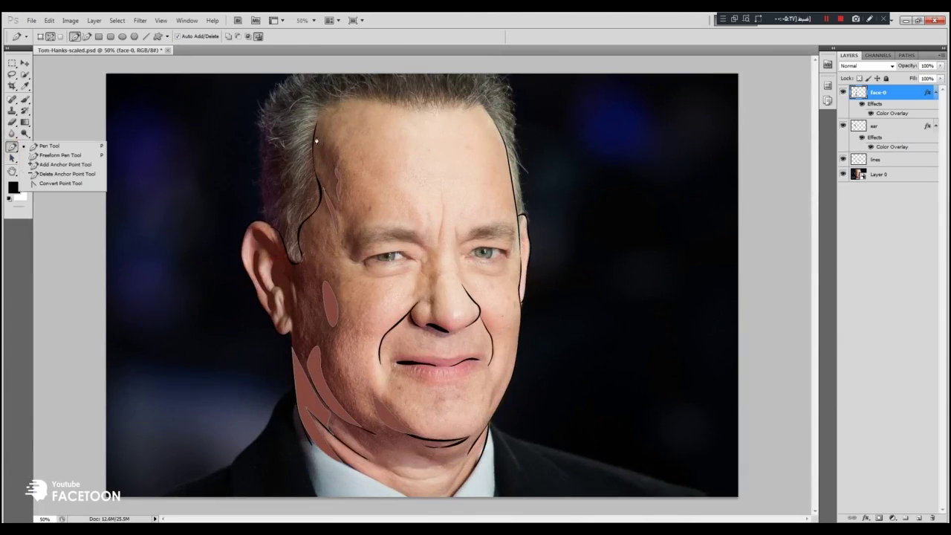
left_click(919, 518)
double_click(878, 92)
type("face-1")
key("Return")
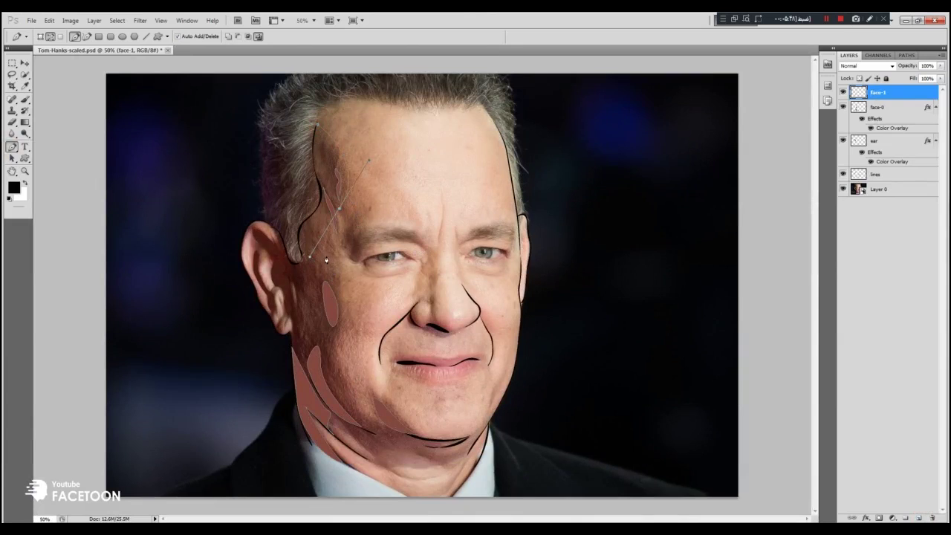
Try to draw and fill a large shadow shape from the left temple down the cheek and along the jaw, and delete its path
left_click_drag(322, 257, 331, 272)
left_click_drag(335, 329, 322, 349)
left_click_drag(375, 411, 331, 421)
left_click(466, 439)
key("ctrl+z")
left_click_drag(409, 450, 347, 435)
left_click(291, 348)
left_click(286, 255)
left_click_drag(317, 127, 349, 99)
right_click(329, 162)
left_click(367, 221)
key("Return")
key("ctrl+z")
right_click(332, 306)
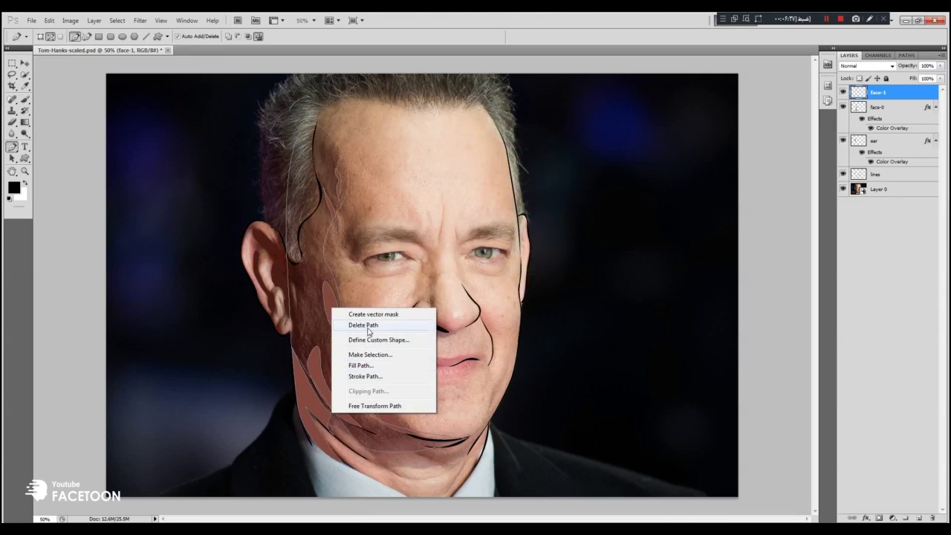
left_click(361, 324)
Draw and fill a large shadow shape down the face's left side and along the jaw, and place the face-1 layer below ear
left_click_drag(348, 196, 341, 232)
left_click_drag(328, 268, 320, 289)
key("ctrl+z")
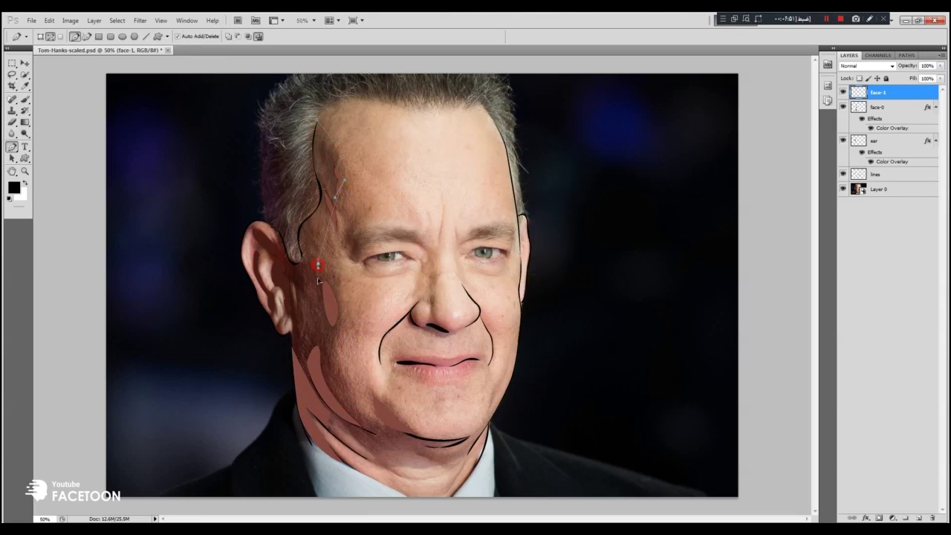
left_click(334, 203)
mouse_move(338, 339)
left_mouse_down()
mouse_move(322, 363)
mouse_move(327, 346)
left_mouse_up()
left_click_drag(467, 439, 495, 428)
left_click_drag(292, 346, 286, 290)
left_click_drag(317, 120, 369, 115)
right_click(303, 189)
left_click(329, 246)
key("Return")
left_click_drag(880, 92, 880, 167)
Apply a Color Overlay in a muted reddish tone to the face-1 layer
left_click(93, 20)
mouse_move(149, 70)
left_click(233, 142)
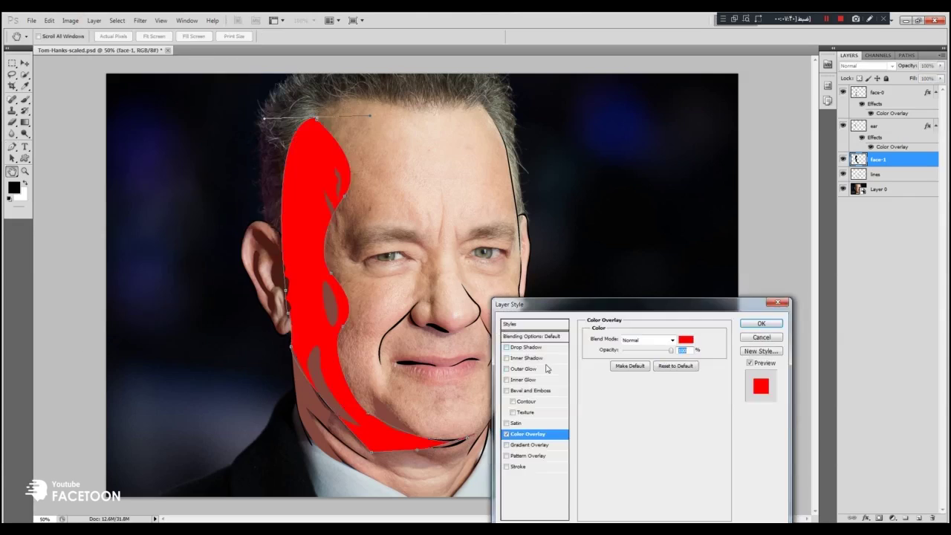
left_click(686, 339)
left_click(330, 303)
left_click(650, 332)
left_click(645, 332)
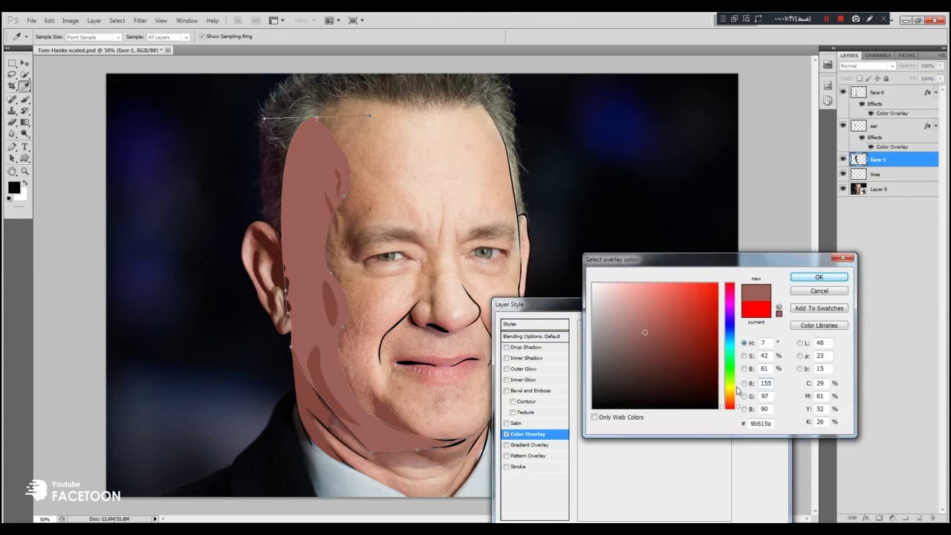
left_click_drag(644, 332, 648, 334)
left_click(807, 277)
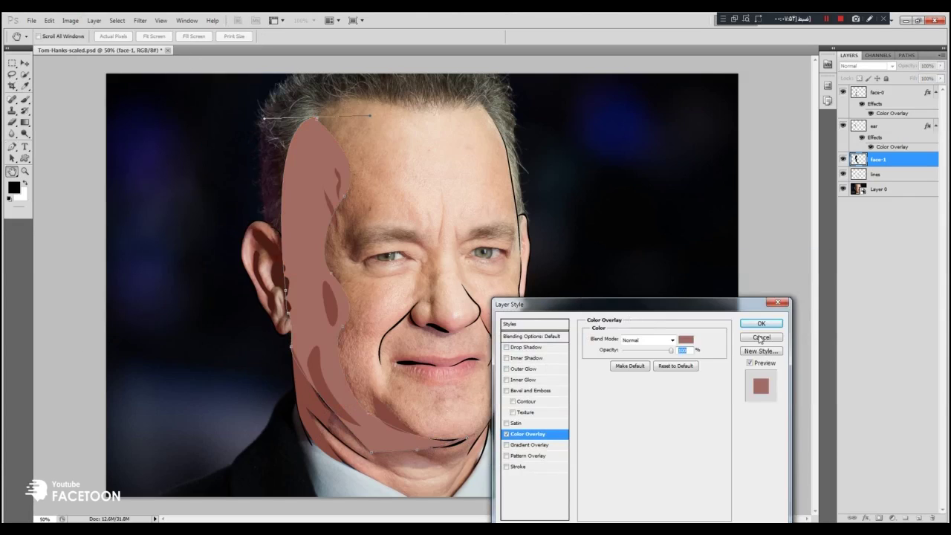
left_click(758, 330)
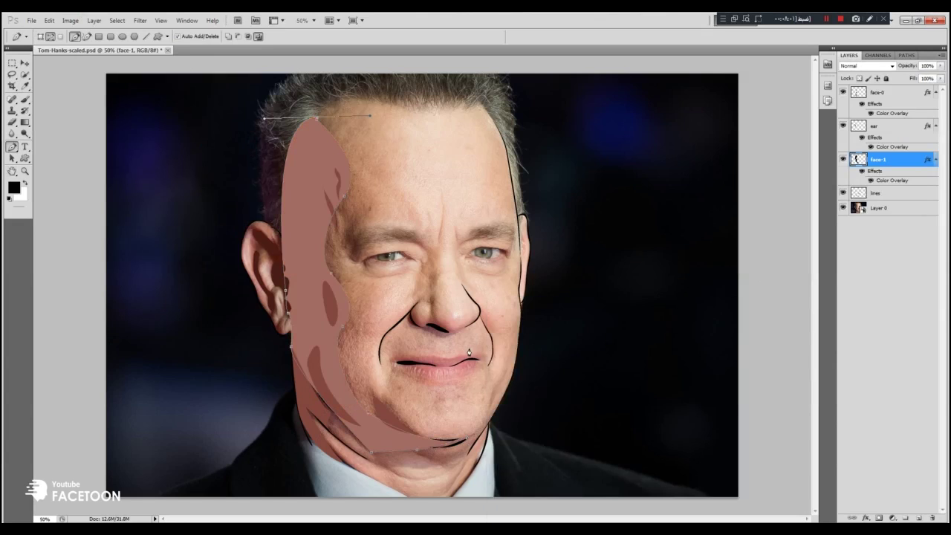
Delete the leftover path around the large face shadow
key("ctrl+plus")
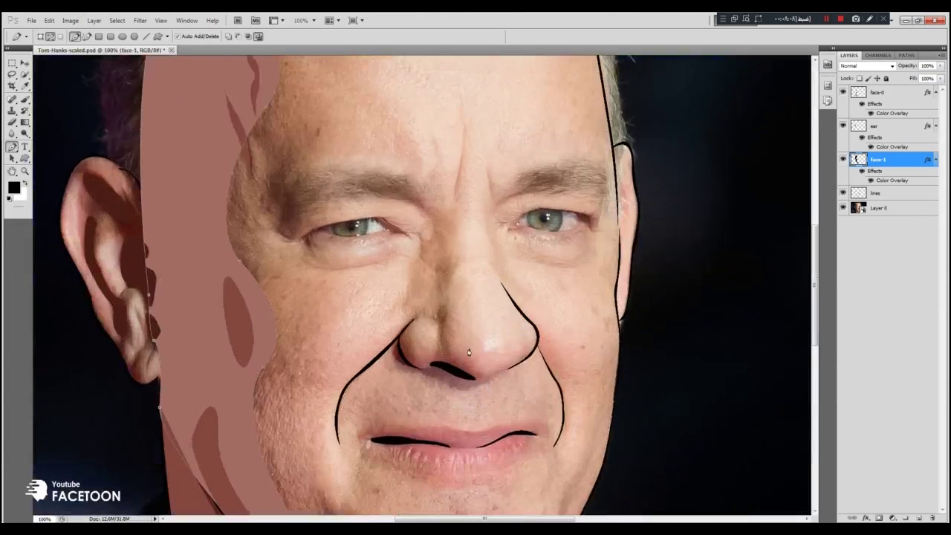
key("ctrl+minus")
key("ctrl+minus")
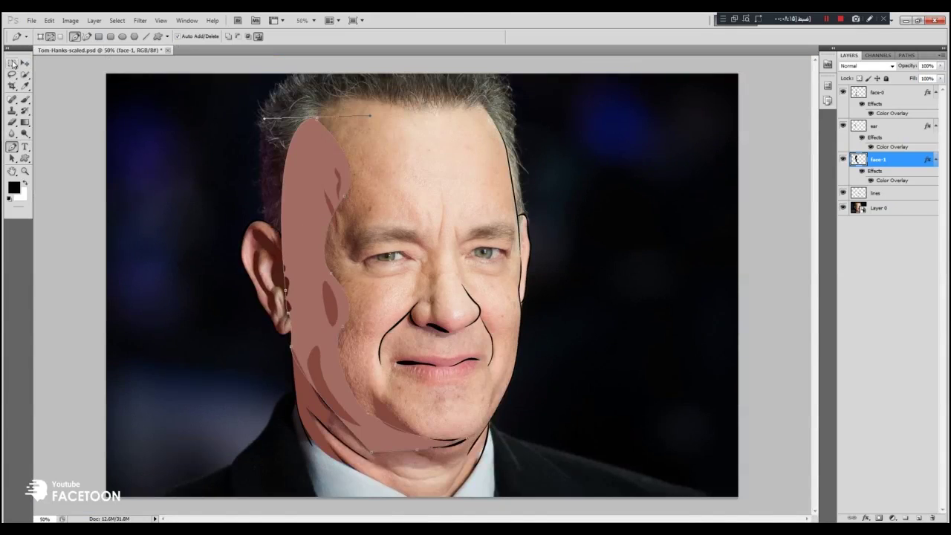
right_click(290, 213)
left_click(322, 228)
Set the Color Overlay of the face-1 layer to the tan colour c08764
left_click(95, 21)
left_click(132, 72)
left_click(236, 141)
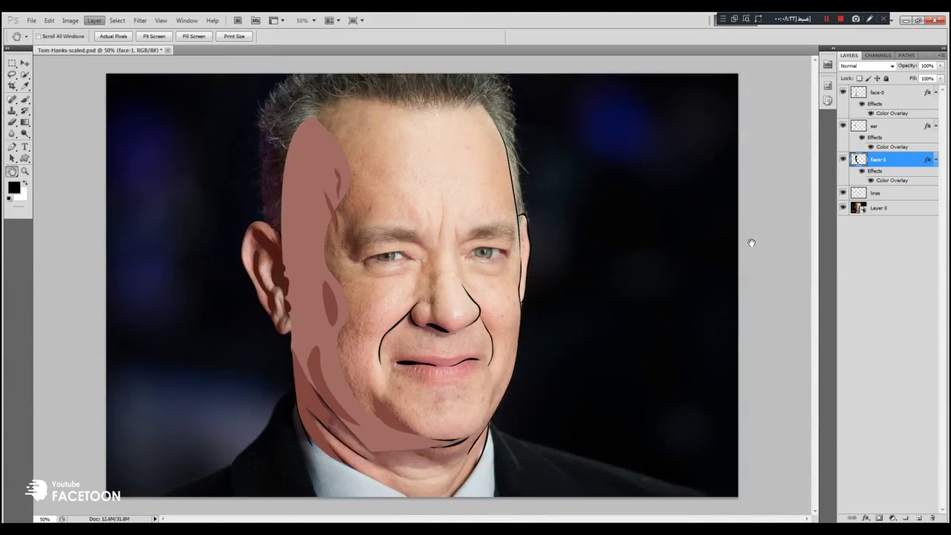
left_click(709, 346)
left_click(393, 190)
left_click(651, 312)
left_click(661, 315)
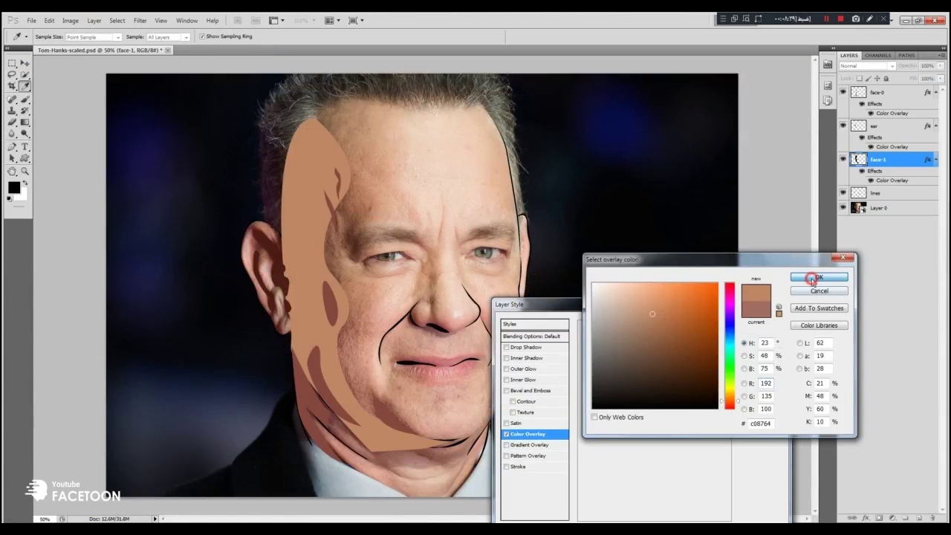
left_click(818, 276)
left_click(767, 324)
Set the Color Overlay of the face-0 layer to the darker brown a76e4b
left_click(876, 92)
left_click(94, 21)
mouse_move(132, 72)
left_click(237, 141)
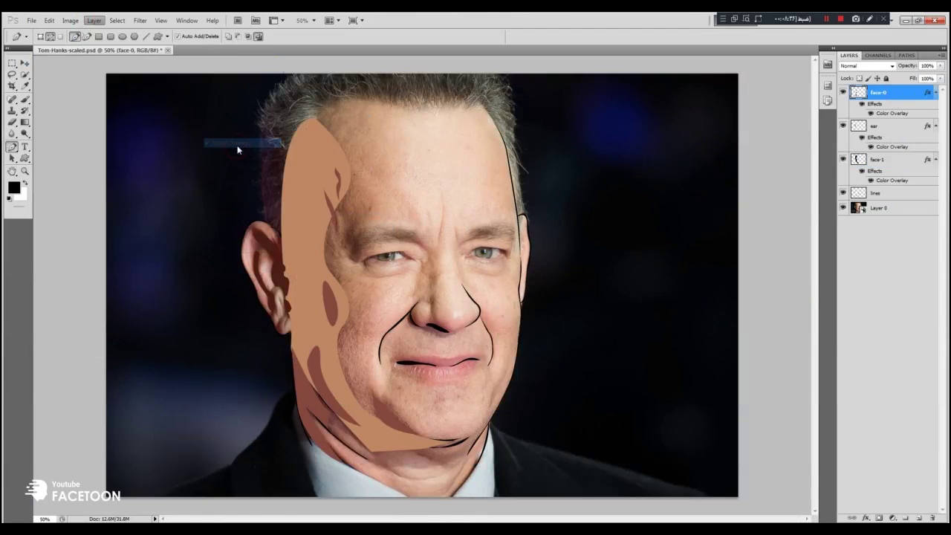
left_click(685, 339)
left_click(329, 354)
left_click(661, 326)
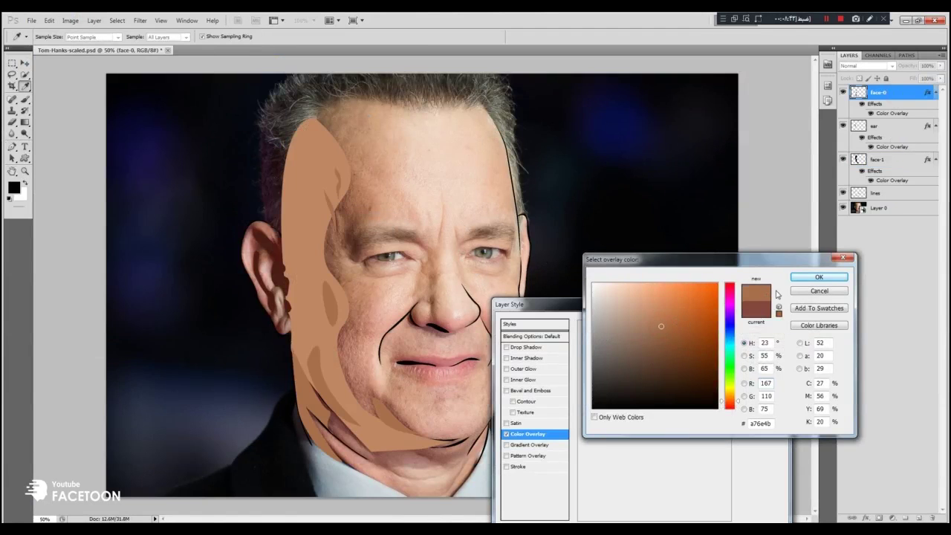
left_click(818, 277)
left_click(758, 306)
key("p")
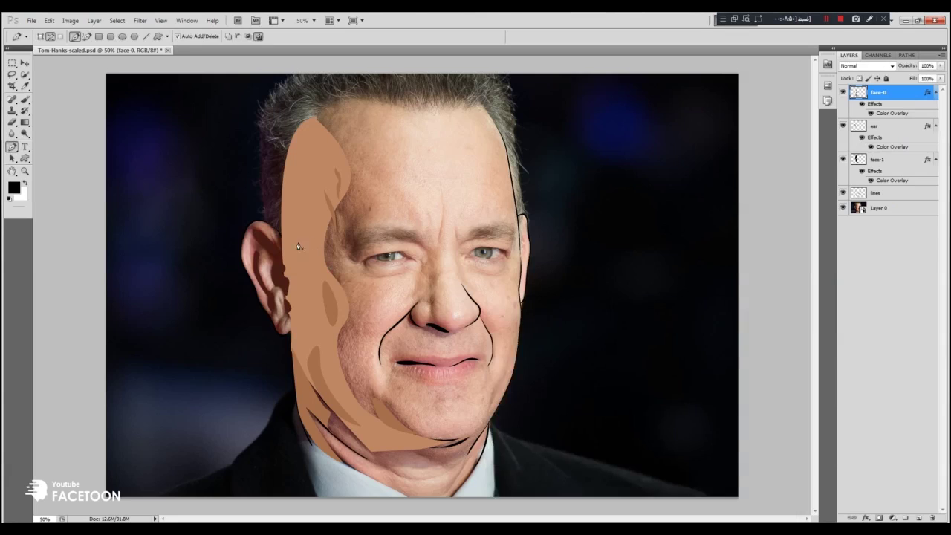
Create a new layer above face-0 and name it hair
left_click(918, 517)
double_click(879, 93)
type("hair")
key("Return")
Trace the outer outline of the hair from the left ear over the crown down to the right ear
key("ctrl+plus")
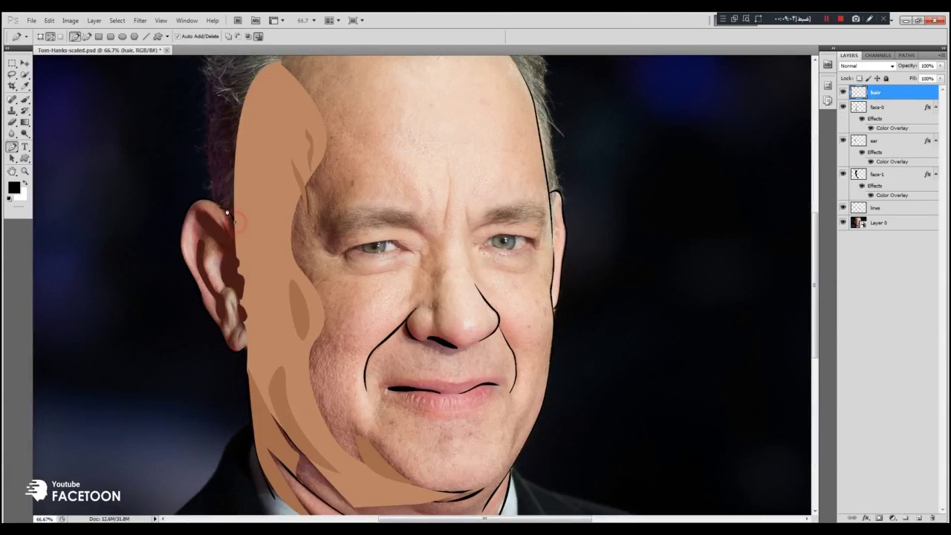
left_click(206, 196)
left_click(211, 94)
key("ctrl+minus")
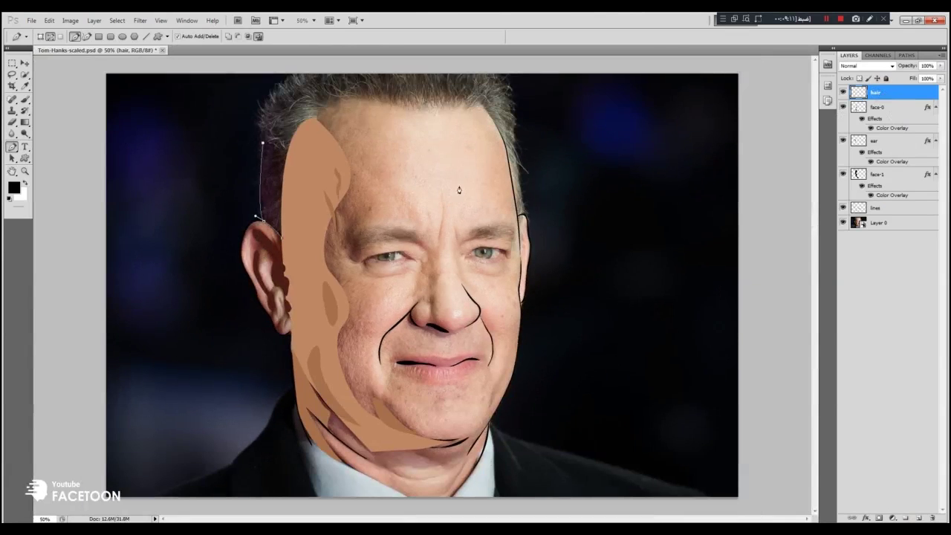
left_click_drag(315, 68, 354, 58)
left_click(502, 68)
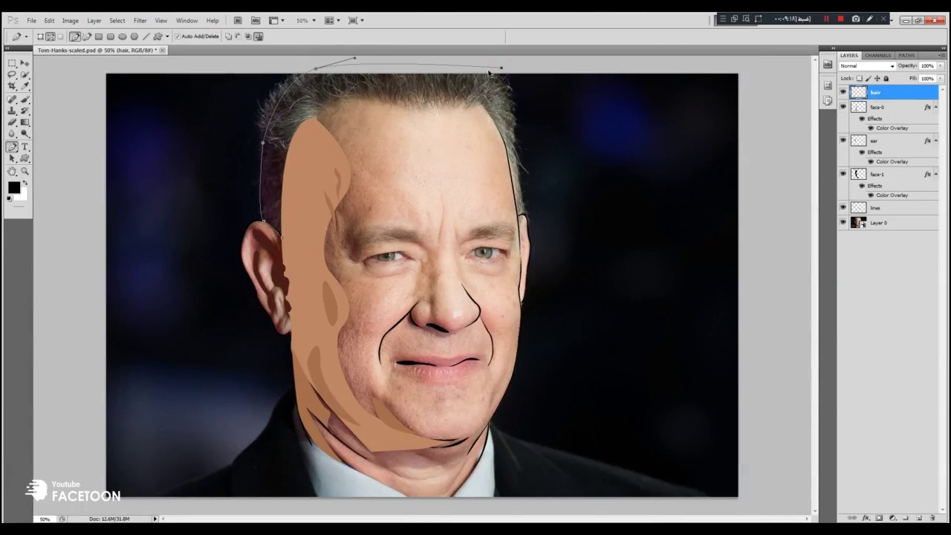
left_click_drag(514, 145, 511, 178)
key("ctrl+alt+z")
key("ctrl+alt+z")
left_click_drag(514, 139, 511, 171)
left_click(525, 216)
key("ctrl+plus")
scroll(636, 329, "up", 3)
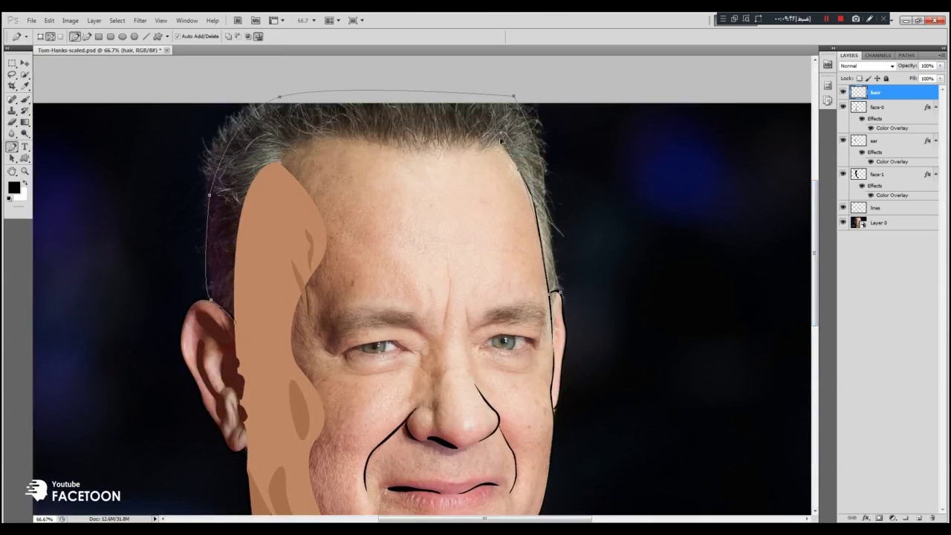
Close the hair outline along the forehead hairline and left sideburn, and fill it
left_click_drag(445, 158, 342, 128)
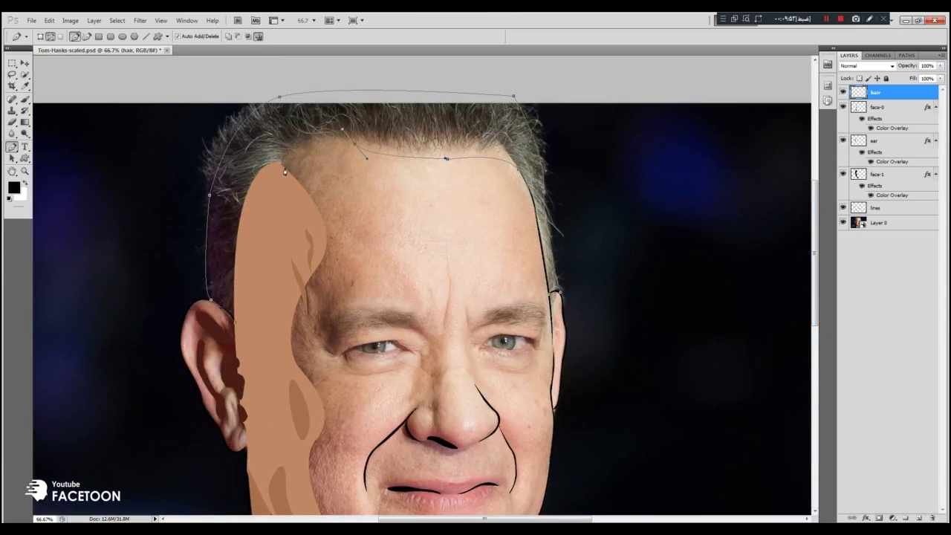
left_click_drag(271, 253, 246, 263)
left_click(266, 365)
left_click_drag(235, 323, 234, 269)
right_click(247, 251)
left_click(304, 313)
key("Return")
Apply a white Color Overlay to the hair layer
left_click(93, 20)
mouse_move(112, 73)
left_click(230, 141)
left_click(685, 339)
left_click(592, 282)
left_click(819, 275)
left_click(772, 323)
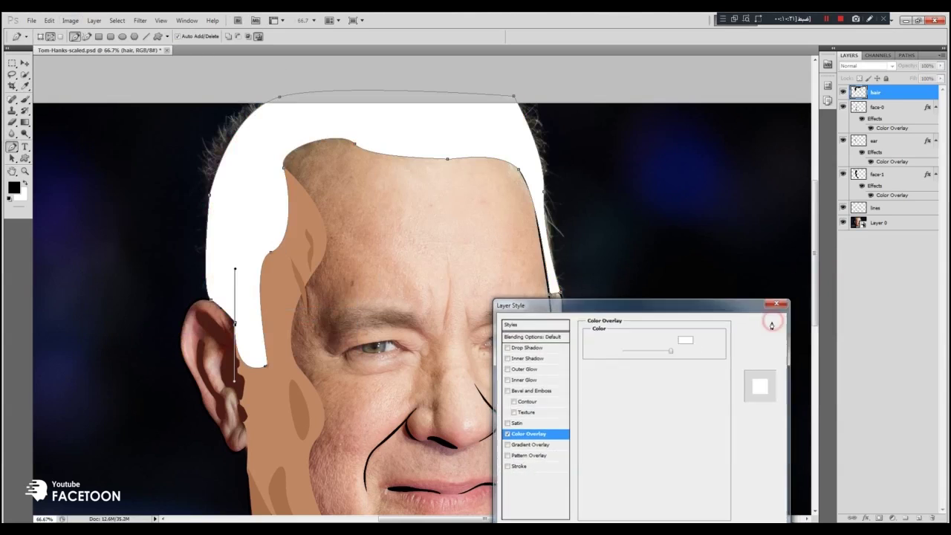
left_click(771, 324)
Delete the leftover path around the hair shape
key("ctrl+minus")
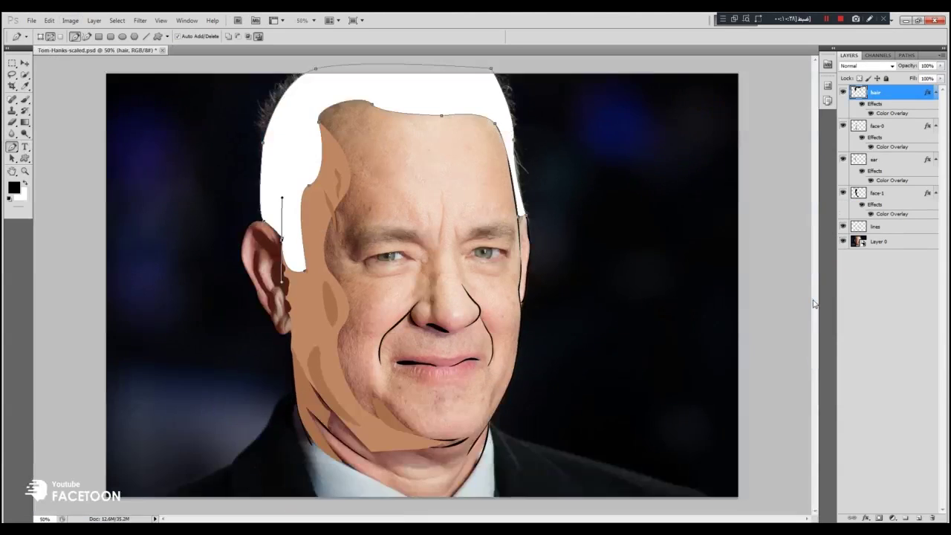
key("ctrl+plus")
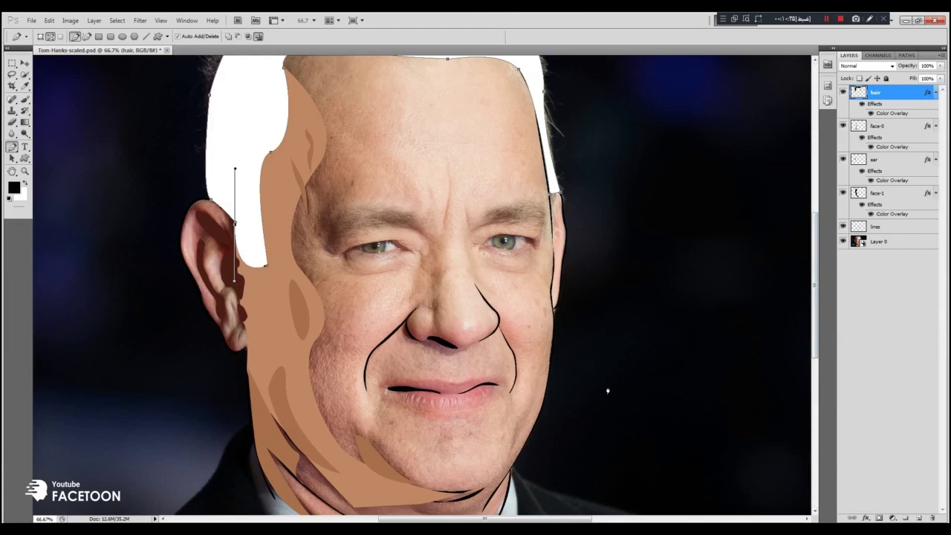
key("ctrl+plus")
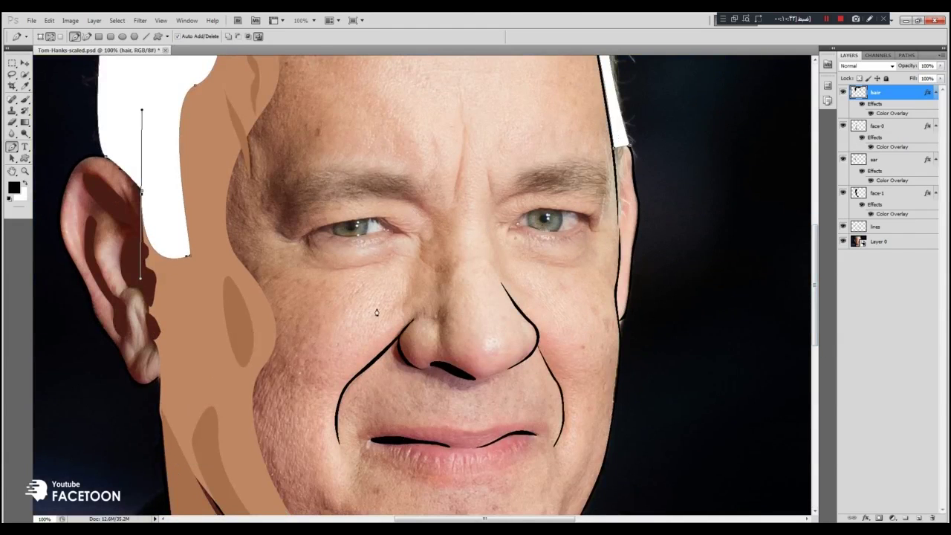
scroll(619, 432, "down", 2)
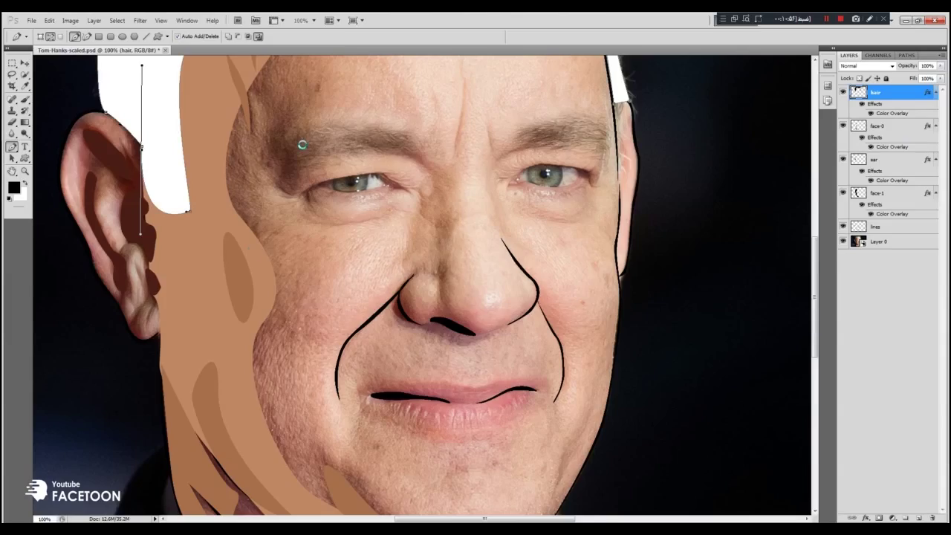
key("ctrl+minus")
key("ctrl+minus")
key("ctrl+minus")
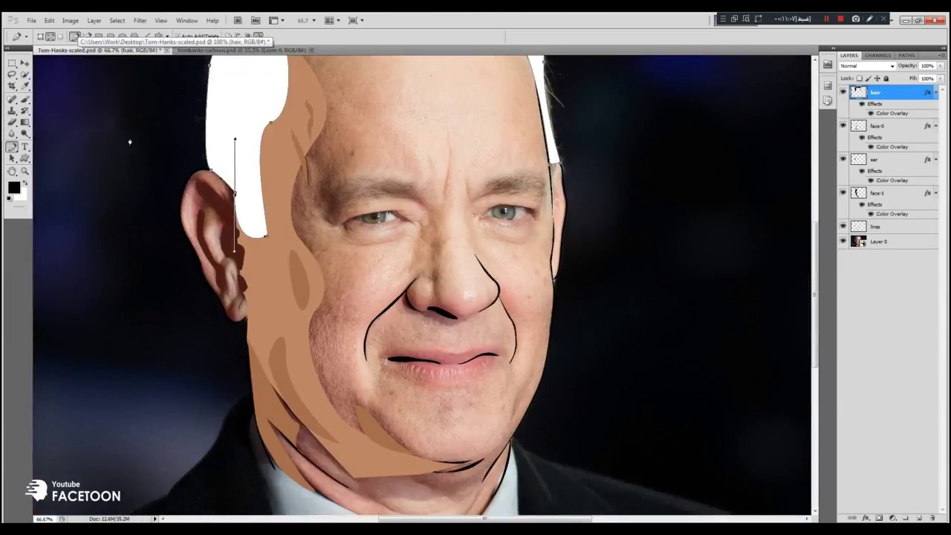
right_click(217, 113)
left_click(253, 168)
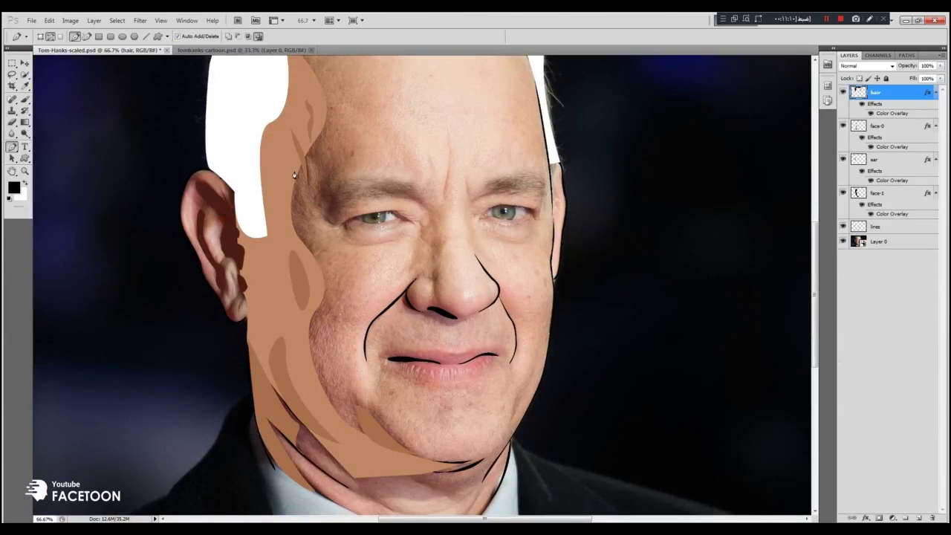
Draw and fill a narrow sideburn shape extending the hair down in front of the right ear
left_click(556, 145)
left_click_drag(556, 200, 557, 217)
right_click(555, 157)
left_click(582, 232)
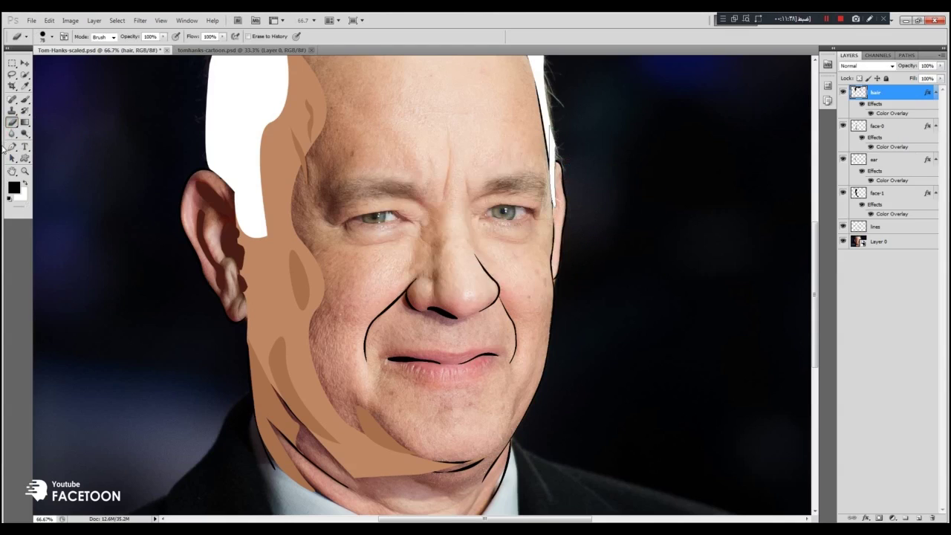
Erase the excess hair beside the right ear and delete the leftover sideburn path
key("m")
left_click(13, 124)
left_click_drag(566, 198, 569, 224)
left_click(13, 66)
left_click(12, 147)
right_click(553, 171)
left_click(592, 202)
Create a new layer above hair and name it abroo
left_click_drag(815, 316, 815, 322)
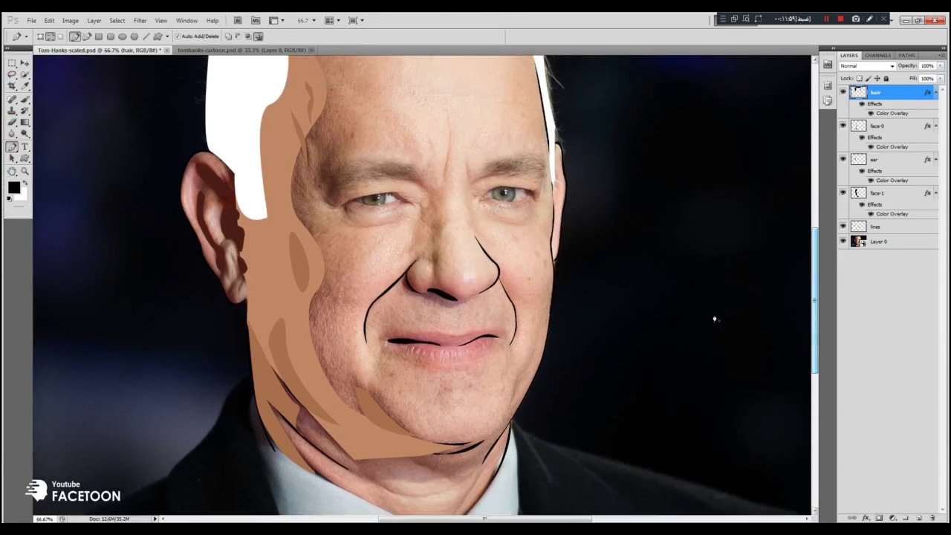
left_click(920, 518)
double_click(881, 94)
type("abroo")
key("Return")
Trace both eyebrows as thick shapes with spiky upper edges and fill them with black on the abroo layer
key("ctrl+plus")
left_click_drag(439, 128, 302, 199)
left_click_drag(356, 184, 372, 185)
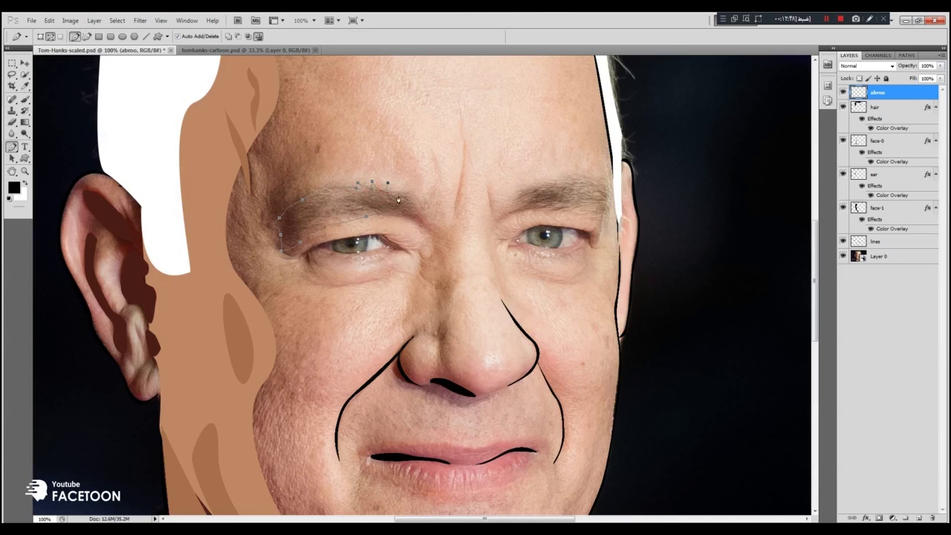
left_click(420, 230)
right_click(394, 202)
left_click(423, 263)
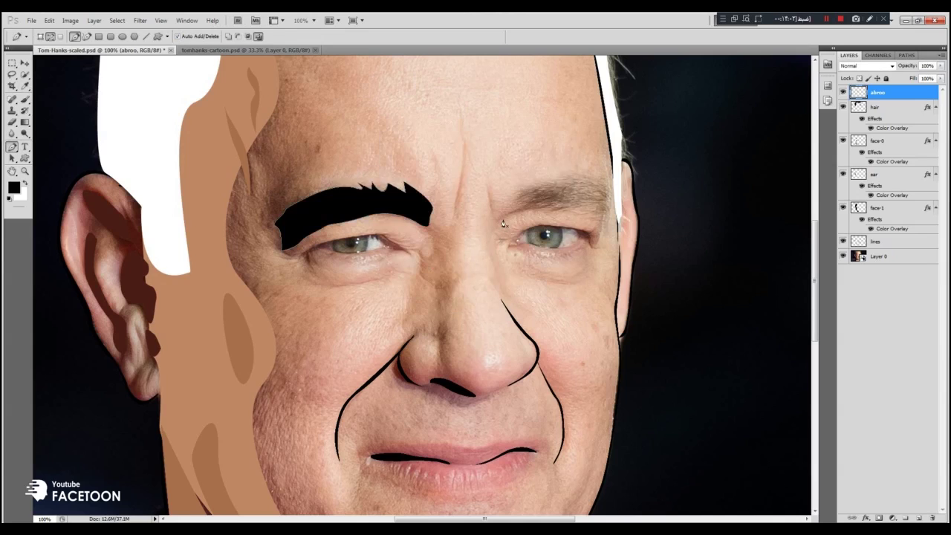
left_click_drag(599, 223, 617, 245)
left_click_drag(552, 176, 533, 191)
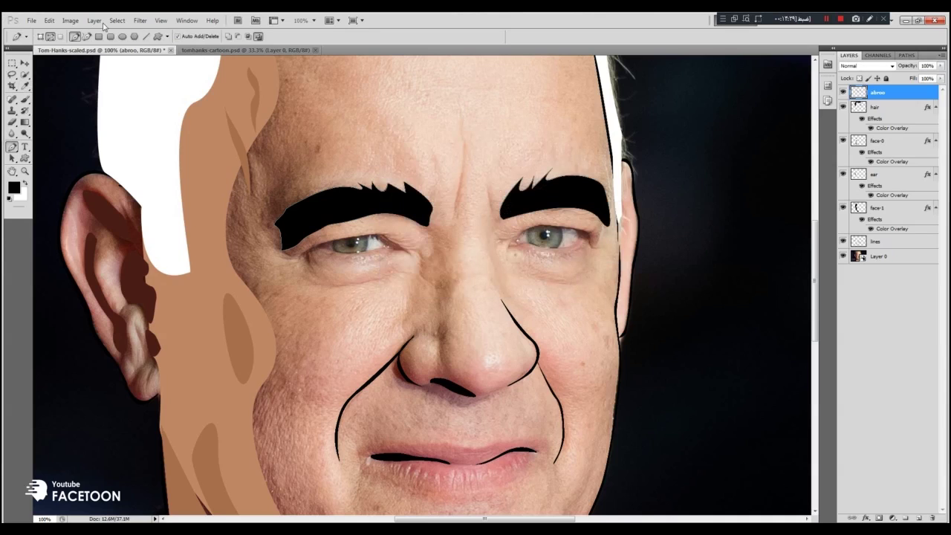
Apply a Color Overlay in the grey 787878 to the abroo layer
left_click(96, 22)
mouse_move(119, 73)
left_click(229, 142)
left_click(685, 340)
left_click(592, 322)
left_click(593, 345)
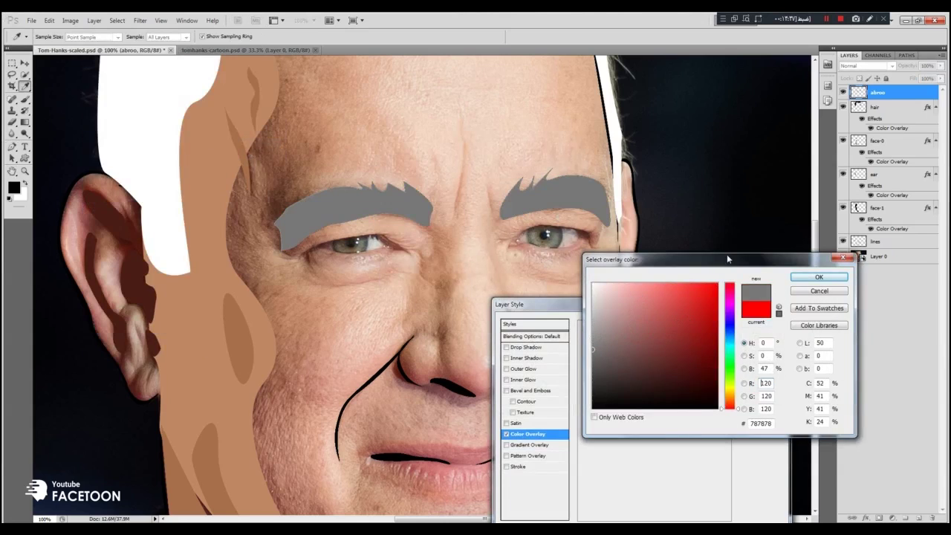
left_click(818, 277)
left_click(757, 329)
key("p")
key("ctrl+plus")
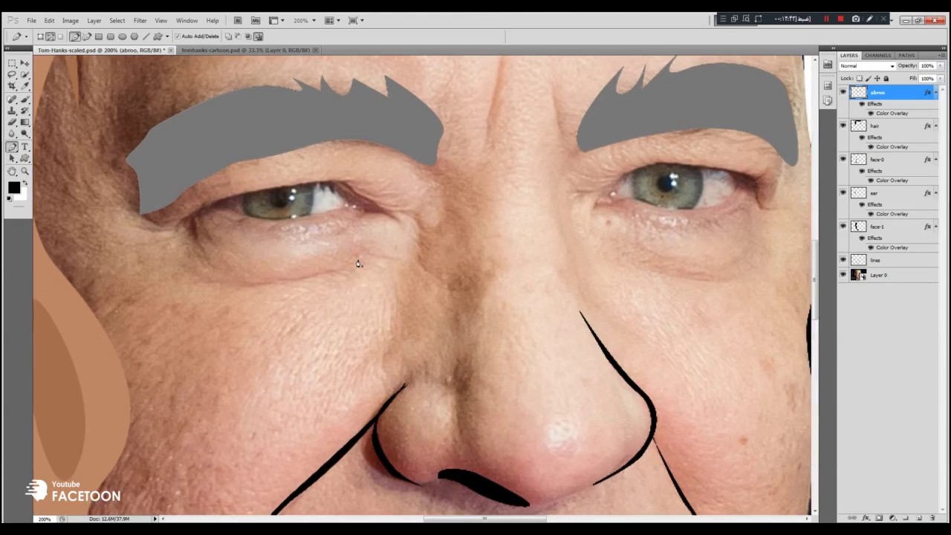
Trace the left eye's upper eyelid with a thick inner corner and fill it with black on the lines layer
left_click(880, 259)
left_click(267, 191)
left_click(333, 182)
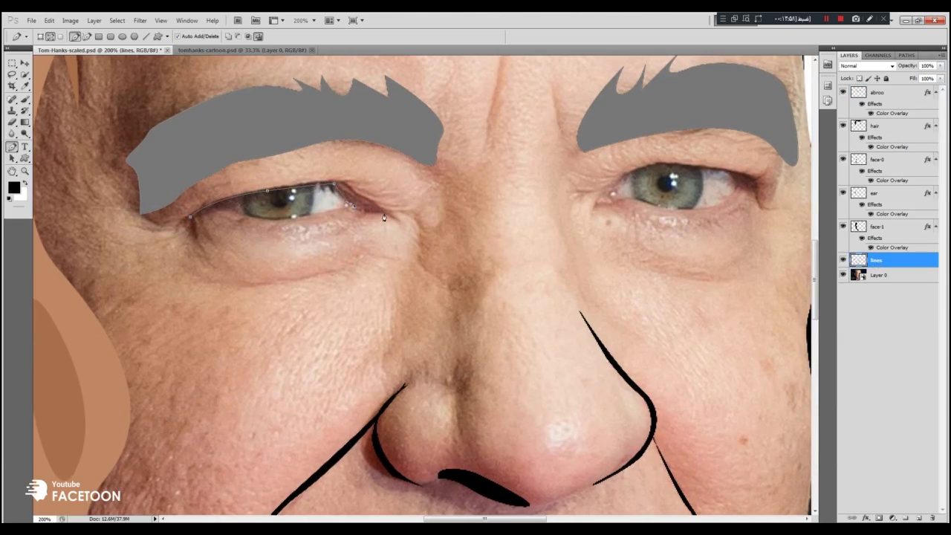
left_click(345, 179)
right_click(197, 210)
left_click(227, 283)
key("Return")
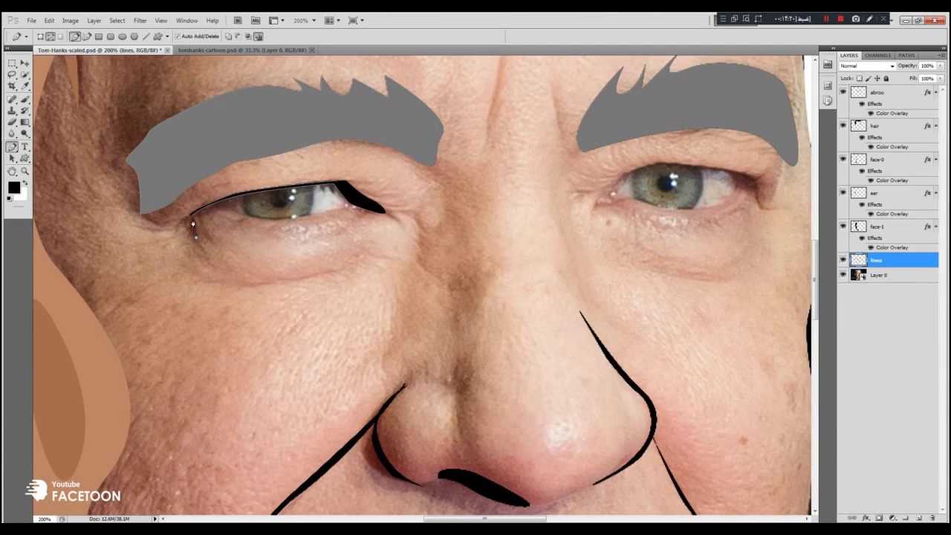
Trace the left eye's lower eyelid line and outer corner crease and fill them with black
left_click_drag(295, 219, 335, 216)
left_click(292, 217, "alt")
right_click(194, 236)
left_click(214, 301)
key("Return")
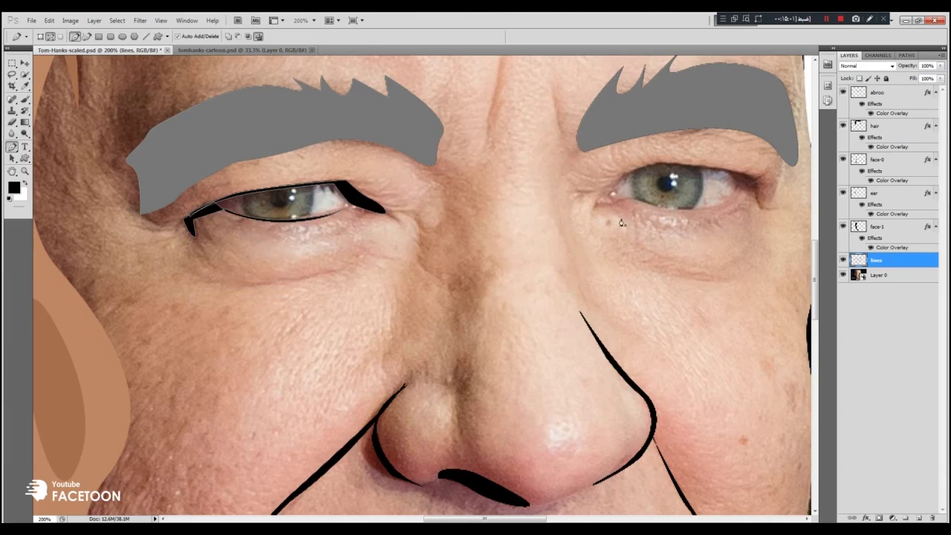
Trace the right eye's upper eyelid with a thick curved outer corner and fill it with black
left_click_drag(648, 164, 734, 188)
left_click_drag(756, 180, 768, 210)
left_click(693, 165)
left_click_drag(645, 165, 660, 167)
right_click(678, 163)
left_click(717, 236)
key("Return")
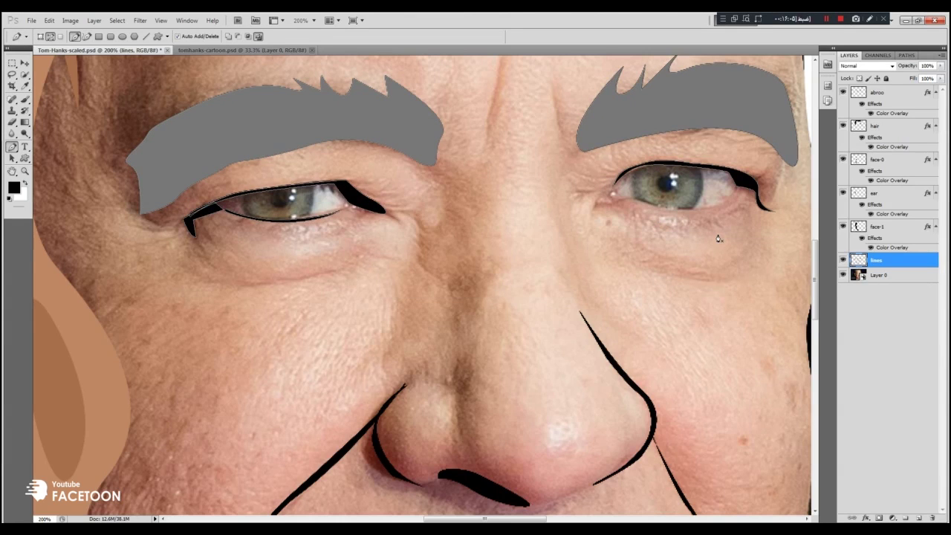
Trace the right eye's lower eyelid from the inner to the outer corner and fill it with black
scroll(523, 508, "right", 5)
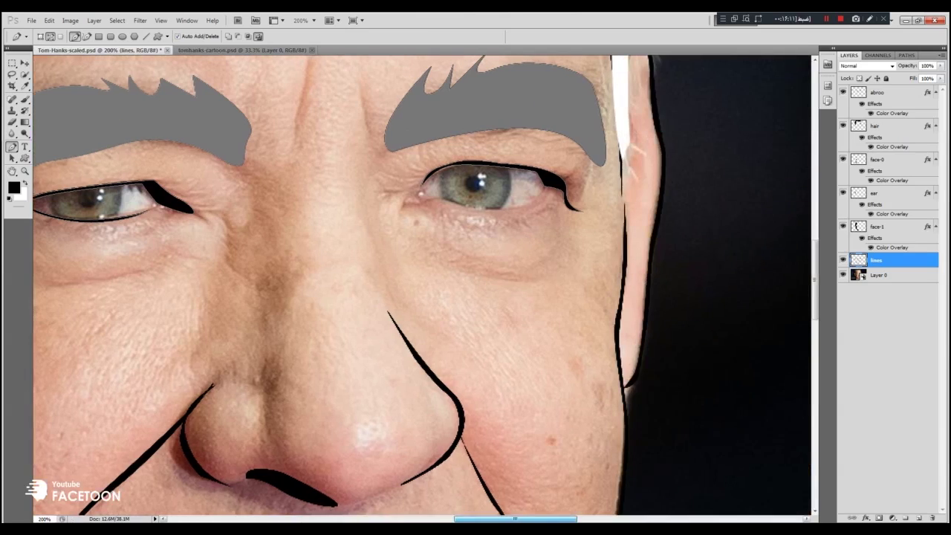
left_click_drag(443, 203, 450, 205)
left_click_drag(470, 209, 542, 200)
left_click(547, 188)
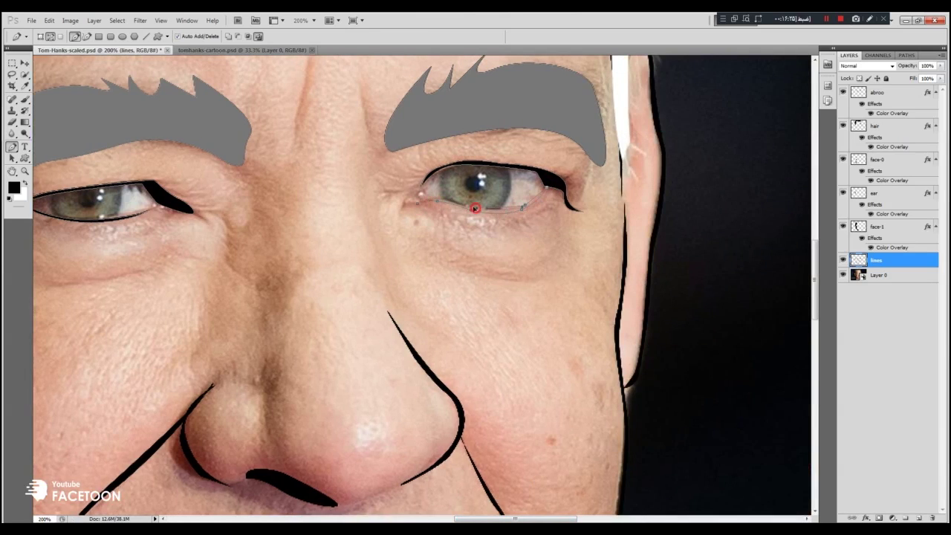
right_click(425, 201)
left_click(476, 275)
key("Return")
Delete the leftover path around the eyes
key("b")
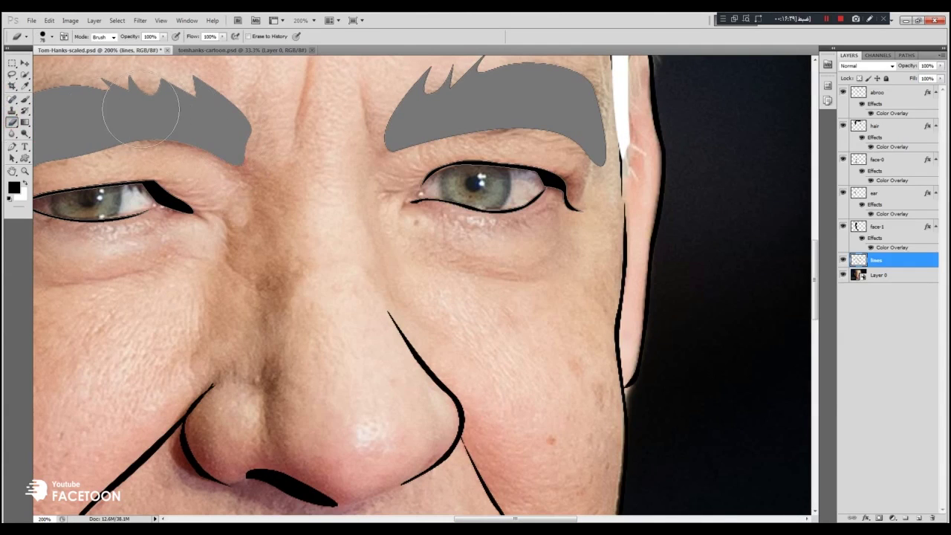
left_click_drag(499, 518, 449, 518)
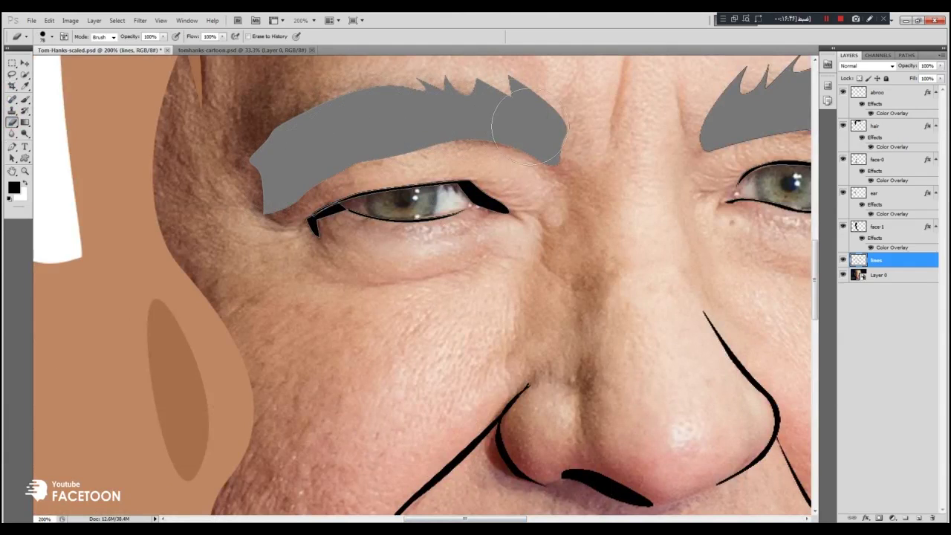
scroll(529, 126, "right", 5)
left_click_drag(393, 139, 382, 128)
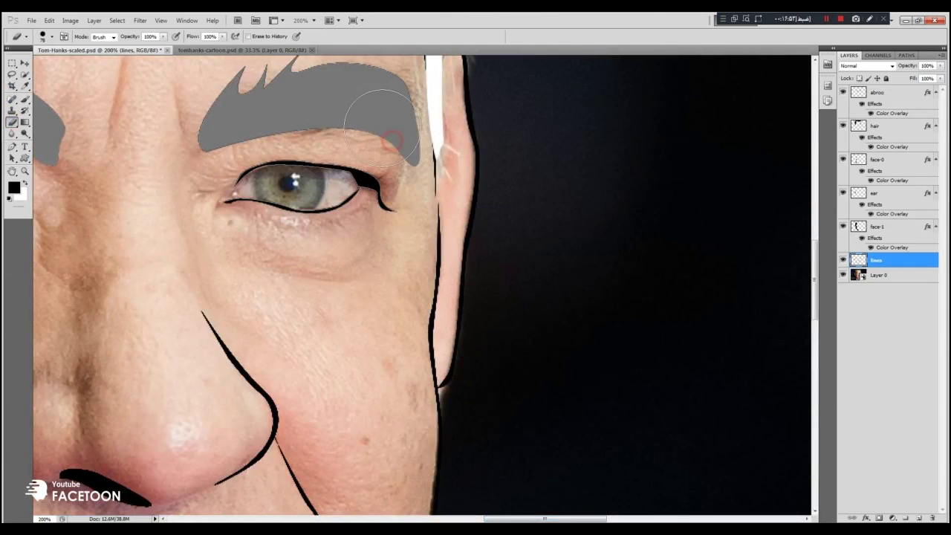
scroll(416, 197, "left", 5)
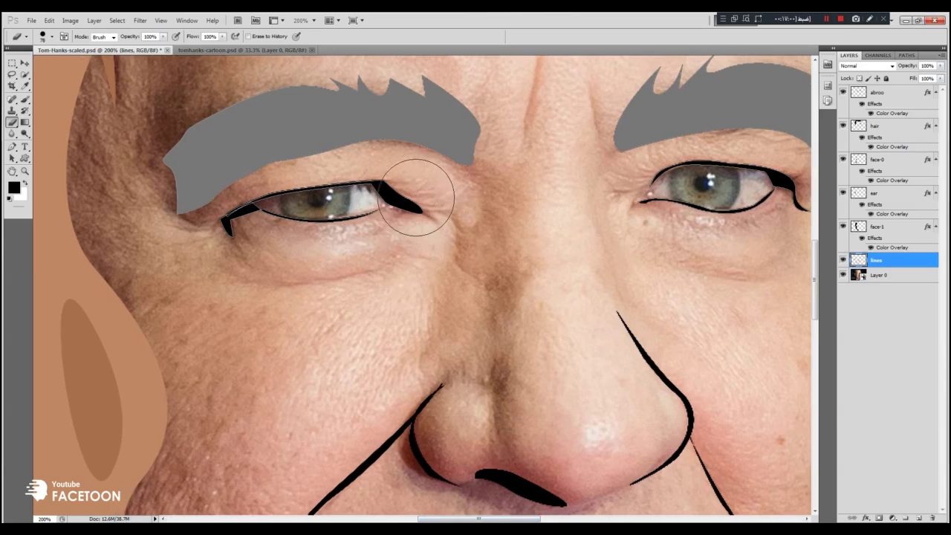
left_click(12, 146)
right_click(396, 199)
left_click(435, 219)
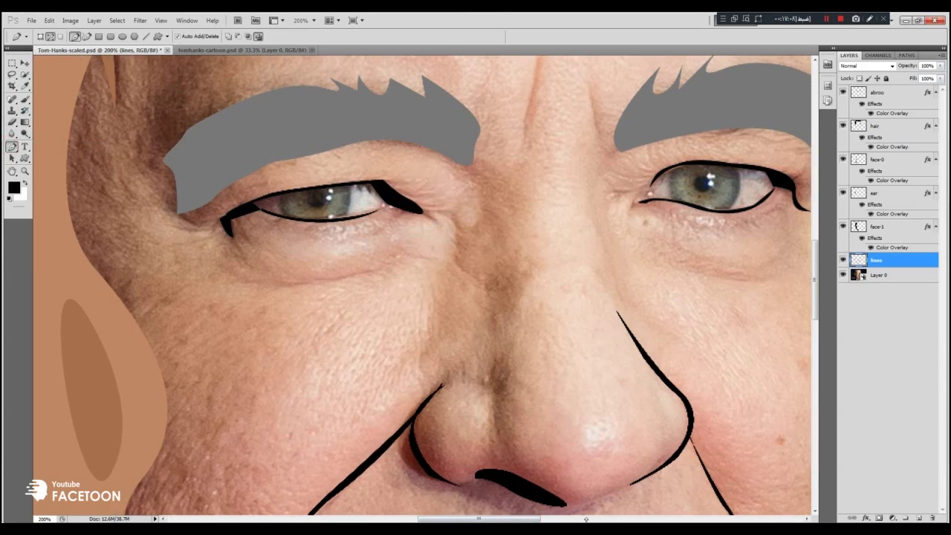
Create a new layer named eyes and move the lines layer to the top of the layer stack
left_click_drag(507, 518, 533, 518)
key("ctrl+minus")
key("ctrl+minus")
key("ctrl+plus")
key("ctrl+plus")
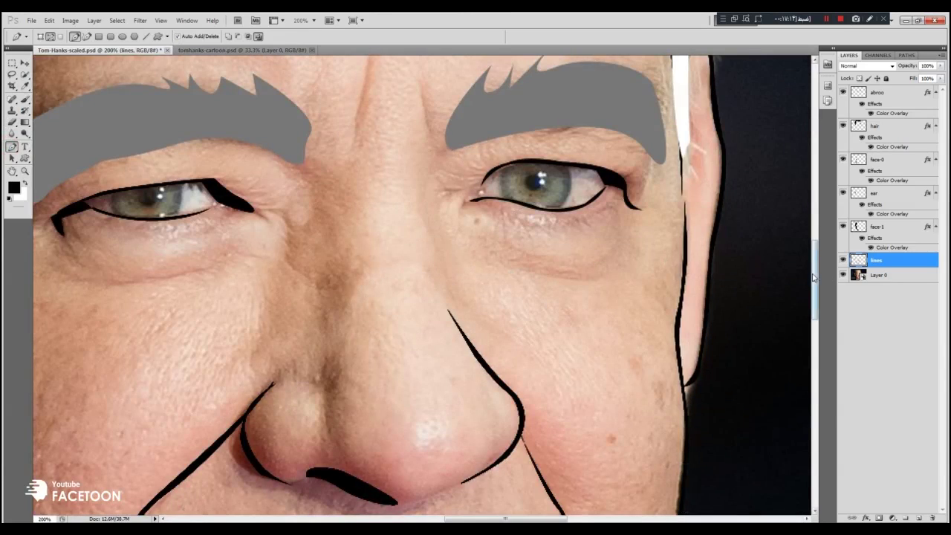
left_click(919, 517)
double_click(878, 261)
type("eyes")
key("Return")
left_click_drag(882, 273, 880, 87)
Rename the eyes layer as eye-left
scroll(258, 248, "left", 3)
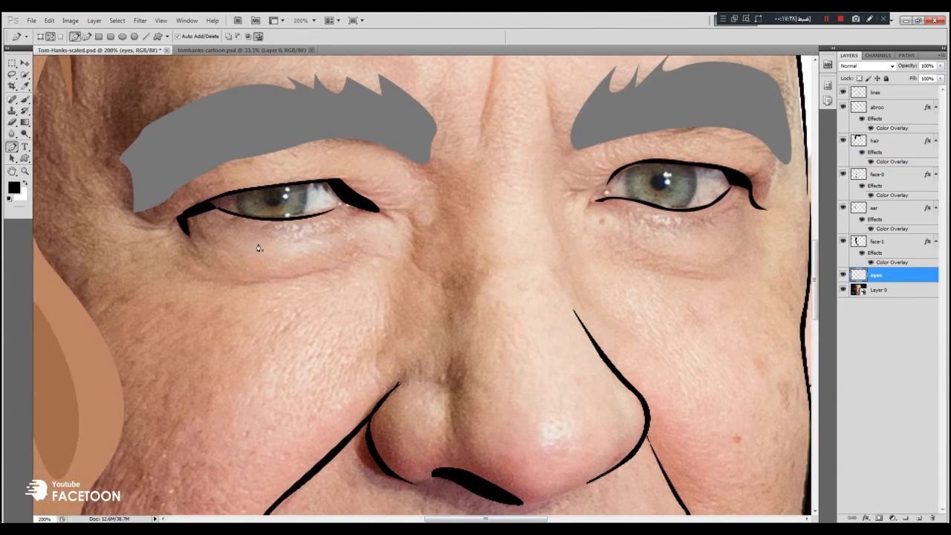
double_click(879, 279)
key("Escape")
double_click(877, 275)
key("Return")
Trace the left eye's iris between the eyelid lines and fill it with black on the eye-left layer
left_click_drag(242, 214, 304, 222)
left_click(307, 182)
left_click(238, 194)
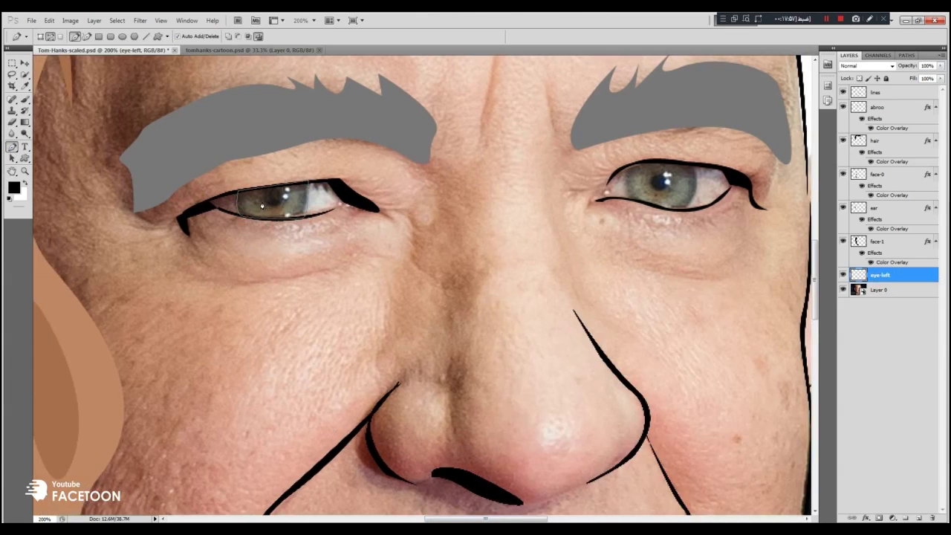
right_click(259, 205)
left_click(296, 264)
key("Return")
Add a black-to-white Gradient Overlay with the Radial style to the eye-left layer
left_click(94, 20)
mouse_move(119, 72)
left_click(237, 132)
left_click(647, 372)
left_click(636, 392)
left_click(657, 360)
double_click(412, 459)
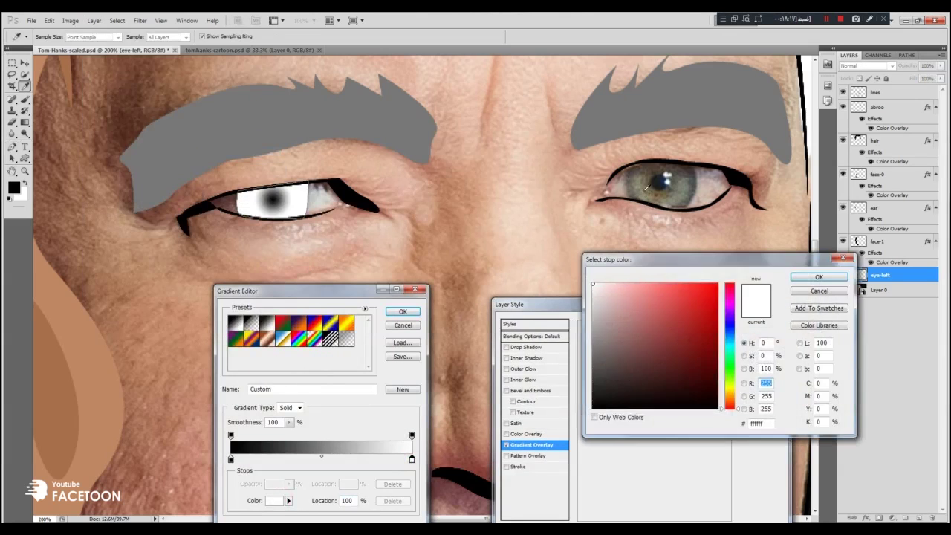
left_click(674, 192)
left_click(819, 277)
left_click_drag(320, 459, 352, 459)
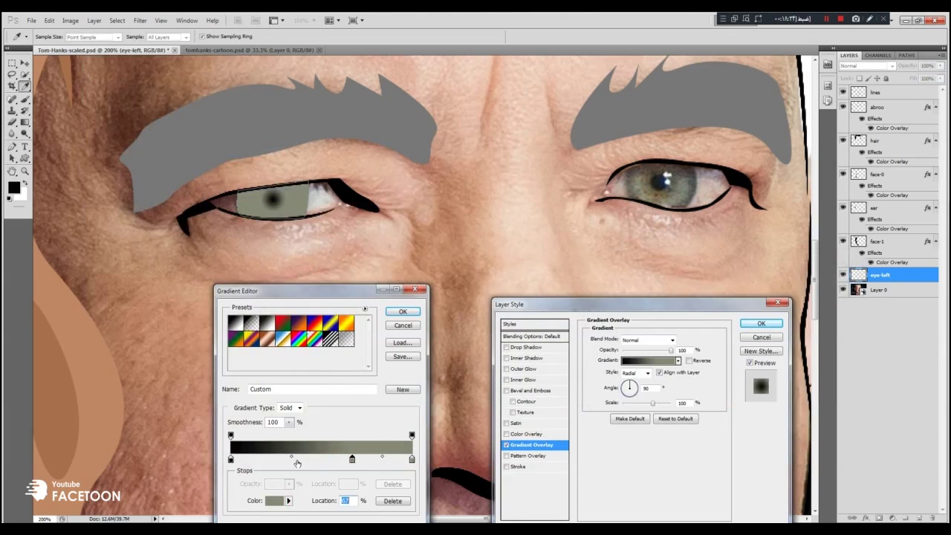
left_click_drag(294, 456, 283, 456)
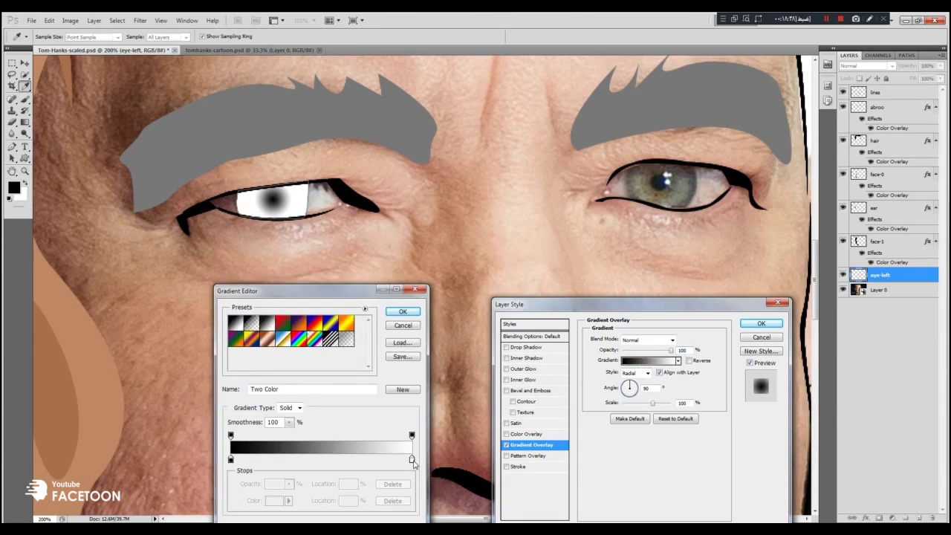
Set the gradient's end colour to a grey-brown sampled from the right iris and add a black stop at 27%
double_click(412, 459)
left_click(638, 187)
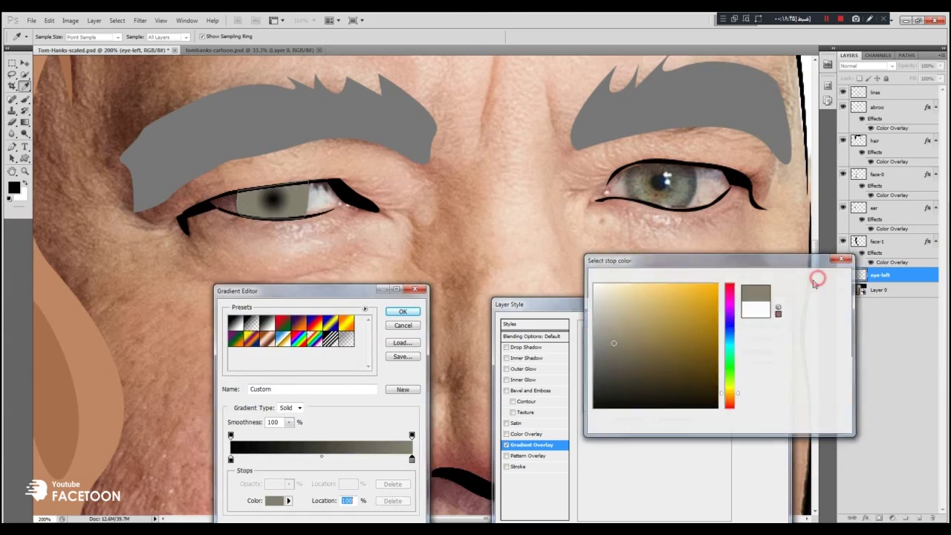
left_click_drag(322, 456, 279, 459)
left_click(268, 459)
left_click(273, 502)
left_click(605, 395)
left_click(834, 277)
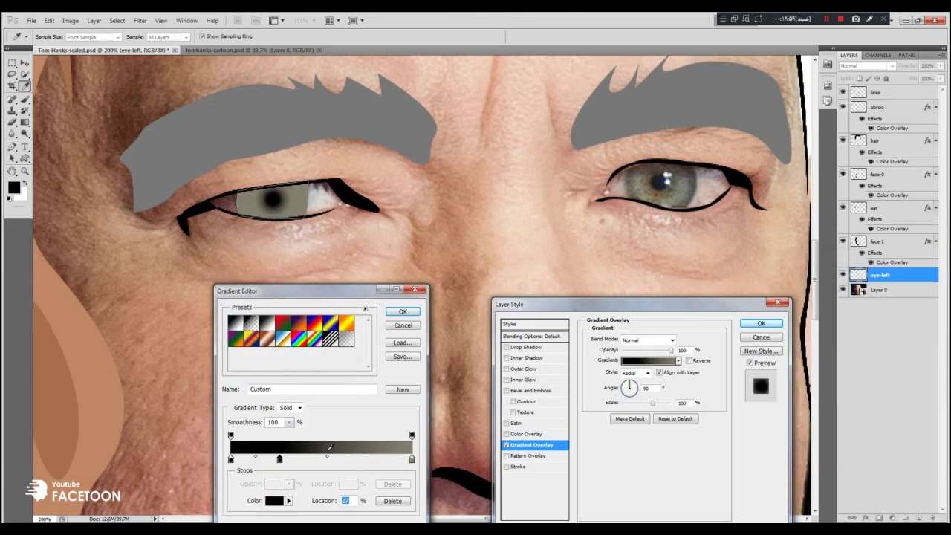
left_click(332, 459)
mouse_move(333, 459)
left_mouse_down()
mouse_move(355, 476)
mouse_move(338, 459)
mouse_move(338, 475)
left_mouse_up()
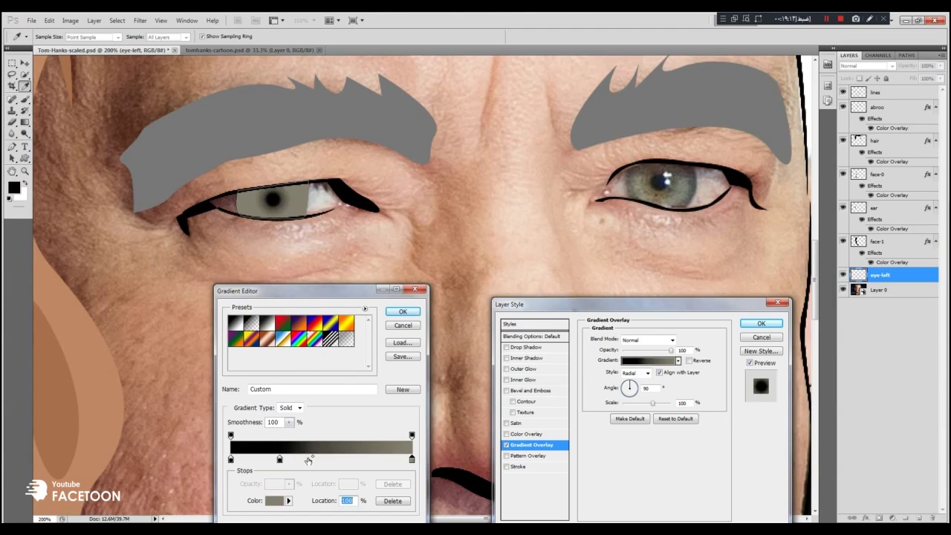
left_click(403, 311)
Add a Drop Shadow to the eye-left layer with distance 0 px, size 10 px and a slight spread
left_click(506, 347)
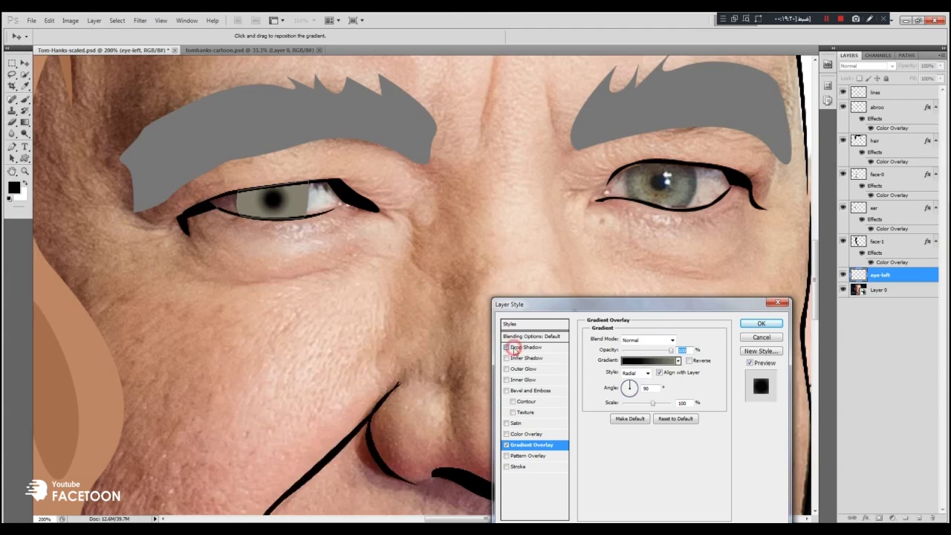
left_click_drag(626, 380, 626, 400)
left_click_drag(623, 390, 629, 390)
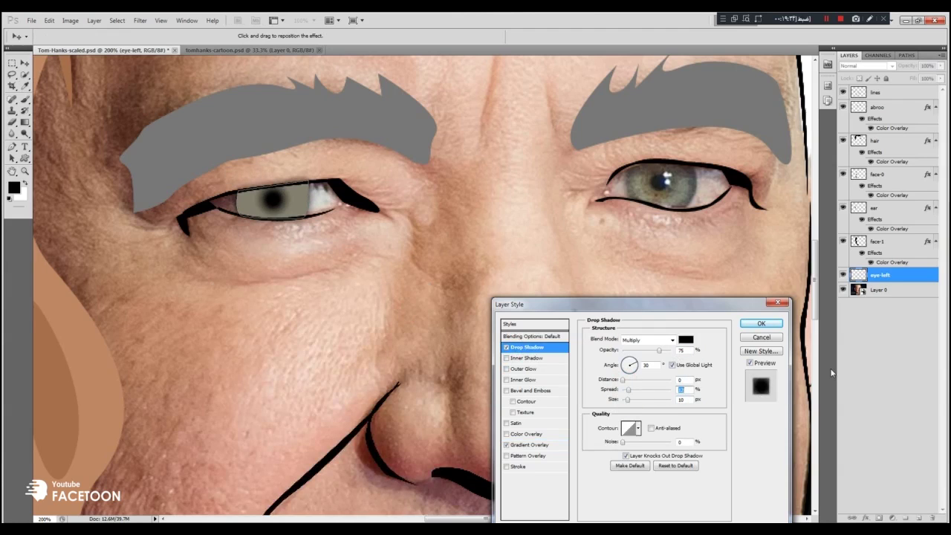
left_click(760, 323)
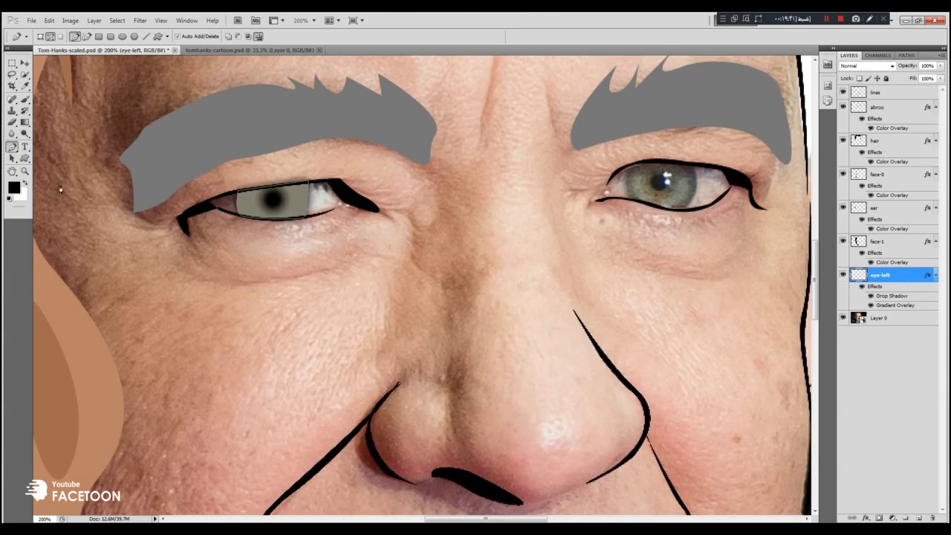
Create a new layer above eye-left and name it eye-right
left_click(919, 517)
double_click(882, 275)
type("eye-right")
key("Return")
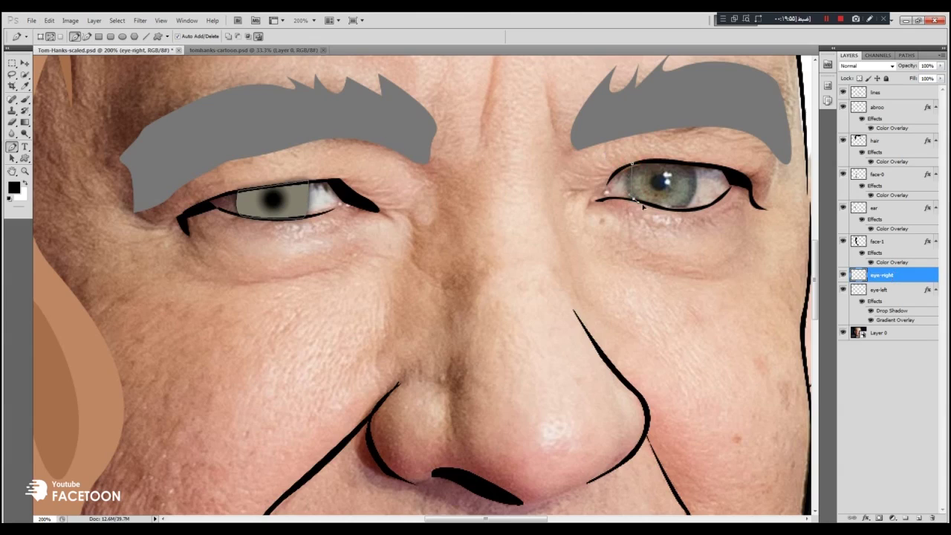
Try to trace and fill the right eye's iris on the eye-right layer, and undo the fill and last path points
left_click(679, 211)
left_click_drag(693, 191, 697, 179)
left_click(695, 162)
left_click_drag(632, 164, 629, 167)
right_click(653, 173)
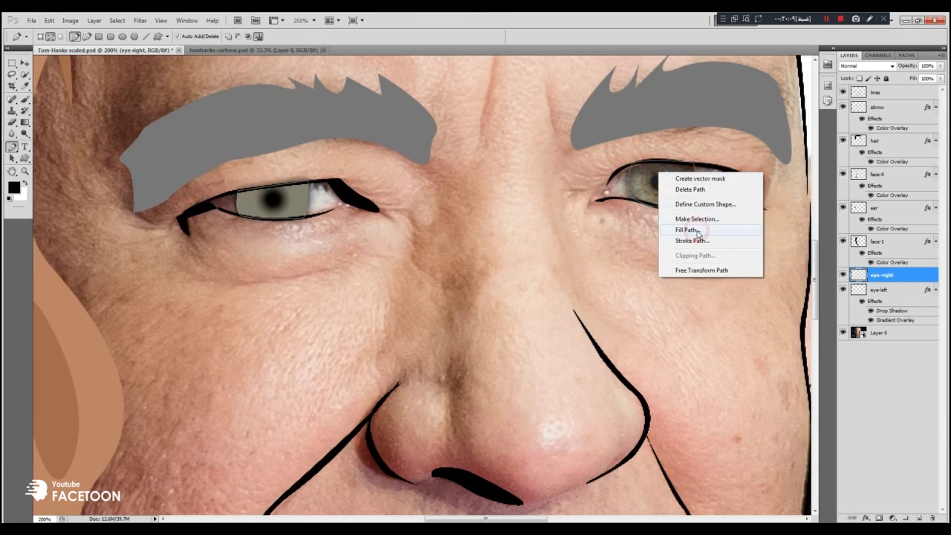
left_click(706, 230)
key("Return")
key("ctrl+alt+z")
key("ctrl+alt+z")
key("ctrl+alt+z")
Delete the leftover left iris path, retrace the right eye's iris and fill it with black on the eye-right layer
right_click(248, 203)
left_click(273, 221)
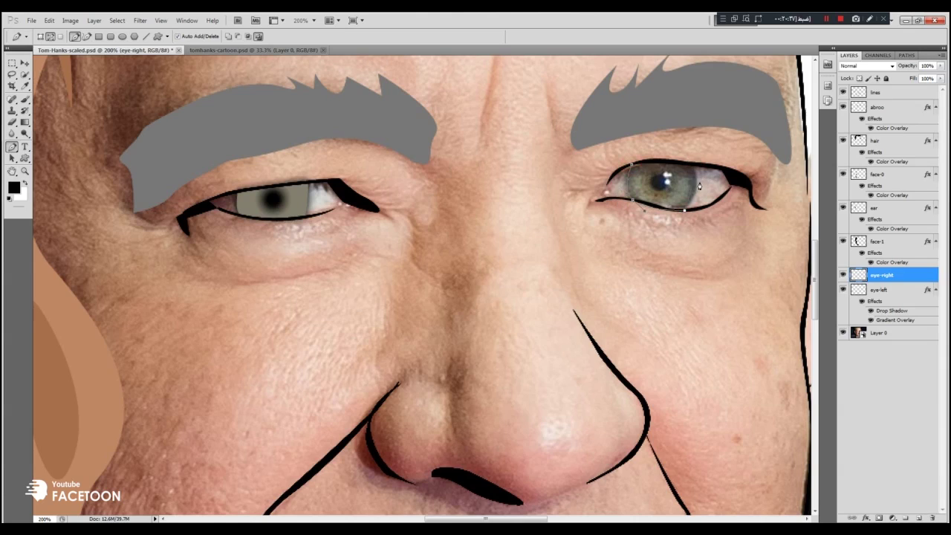
left_click_drag(692, 164, 707, 156)
right_click(658, 177)
left_click(672, 234)
key("Return")
Copy the layer style of eye-left and paste it onto the eye-right layer
right_click(880, 291)
left_click(884, 228)
right_click(881, 273)
left_click(850, 454)
left_click_drag(12, 122, 52, 124)
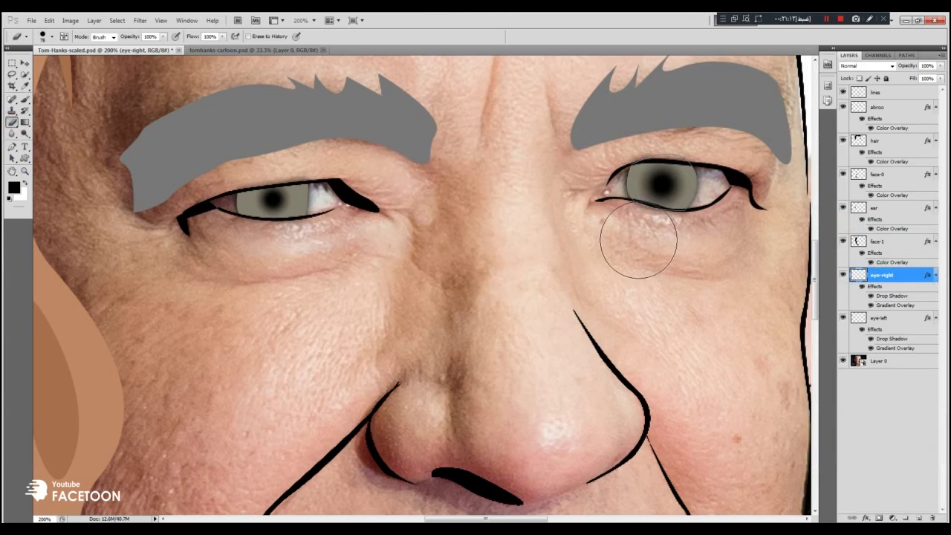
Move the black stop in the eye-right layer's Gradient Overlay to 17%
left_click(94, 20)
mouse_move(108, 73)
left_click(649, 360)
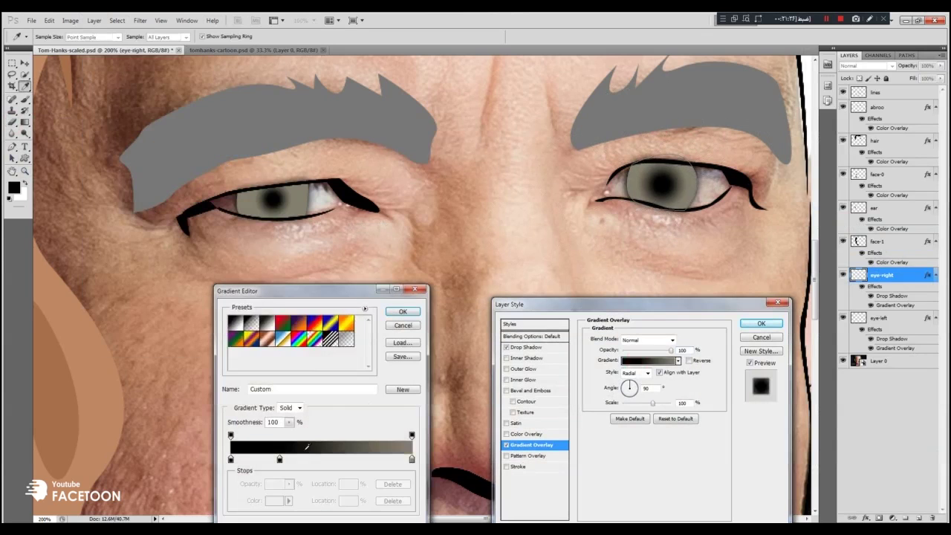
left_click(260, 459)
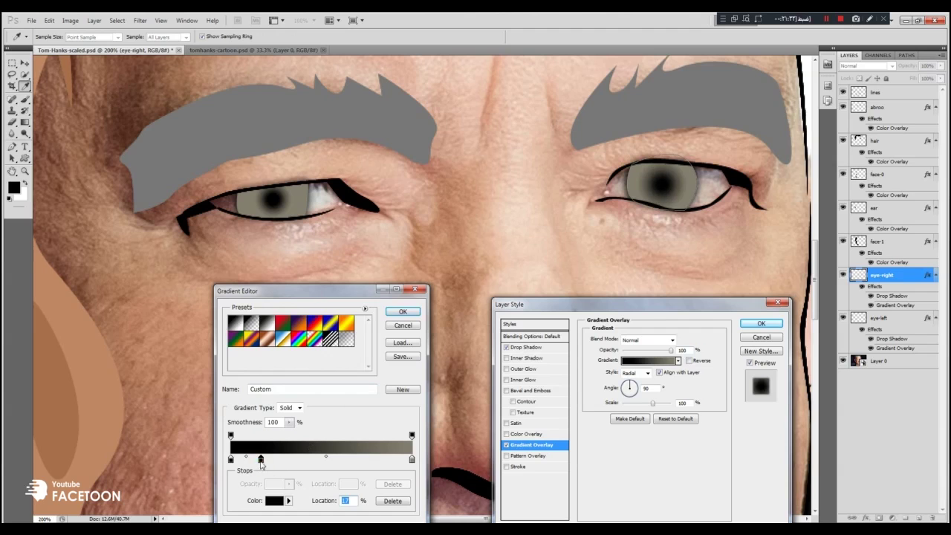
left_click(402, 311)
left_click(761, 323)
Check the whole drawing by hiding and showing the Layer 0 photo
key("ctrl+minus")
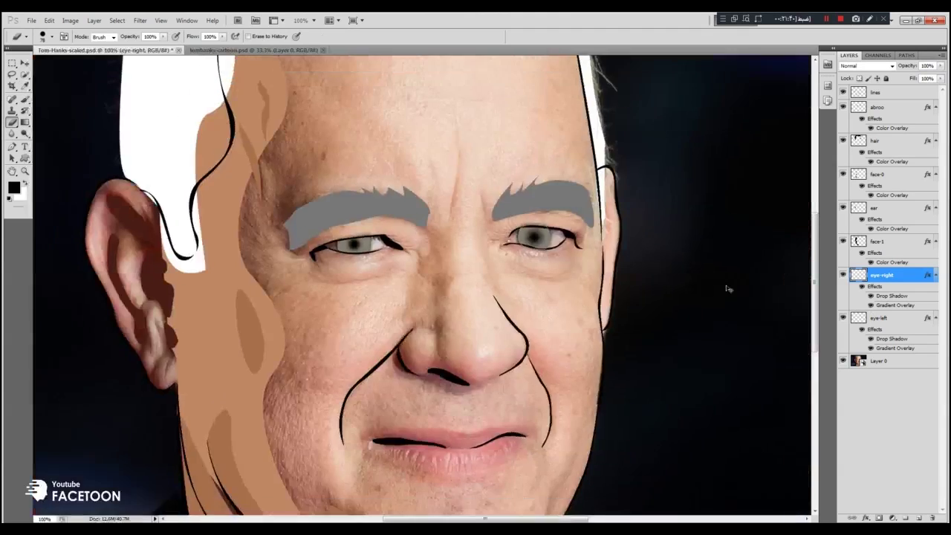
key("ctrl+minus")
left_click(842, 361)
left_click(843, 361)
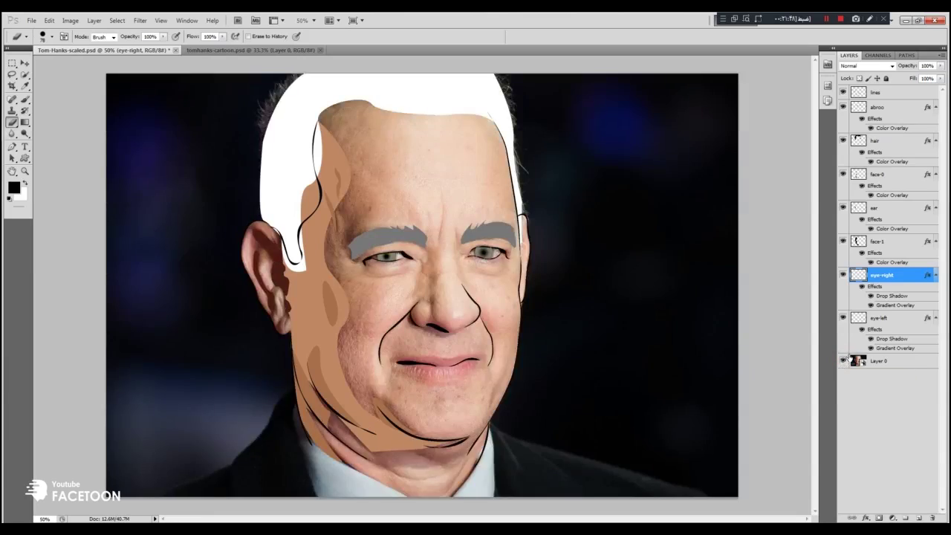
Try to trace a shadow shape beside the left nostril and fill it on the face-1 layer, and undo the fill
key("ctrl+plus")
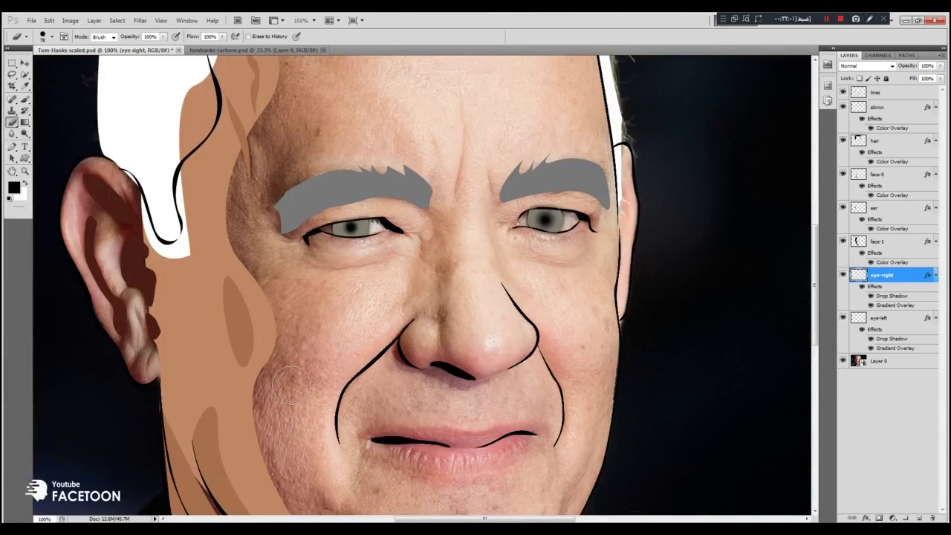
key("ctrl+plus")
right_click(72, 363, "ctrl")
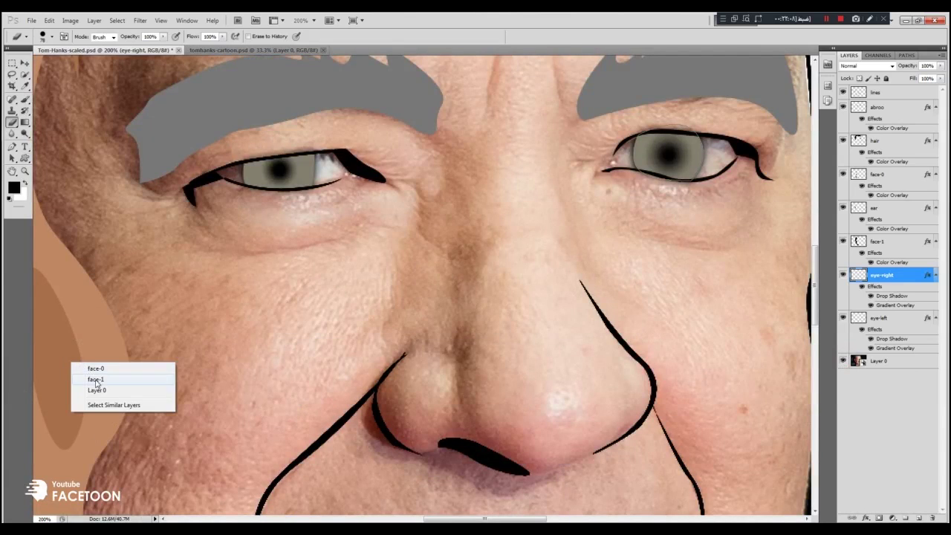
left_click(96, 379)
left_click(12, 146)
left_click(375, 396)
left_click_drag(399, 447, 419, 454)
mouse_move(361, 419)
left_mouse_down()
mouse_move(366, 402)
mouse_move(376, 413)
left_mouse_up()
right_click(375, 418)
left_click(413, 479)
key("Return")
key("ctrl+z")
On the face-1 layer, trace a thin crescent shadow along the outside of the left nostril and fill it
right_click(655, 152)
left_click(675, 173)
left_click(892, 211)
left_click(879, 242)
left_click_drag(394, 444, 417, 454)
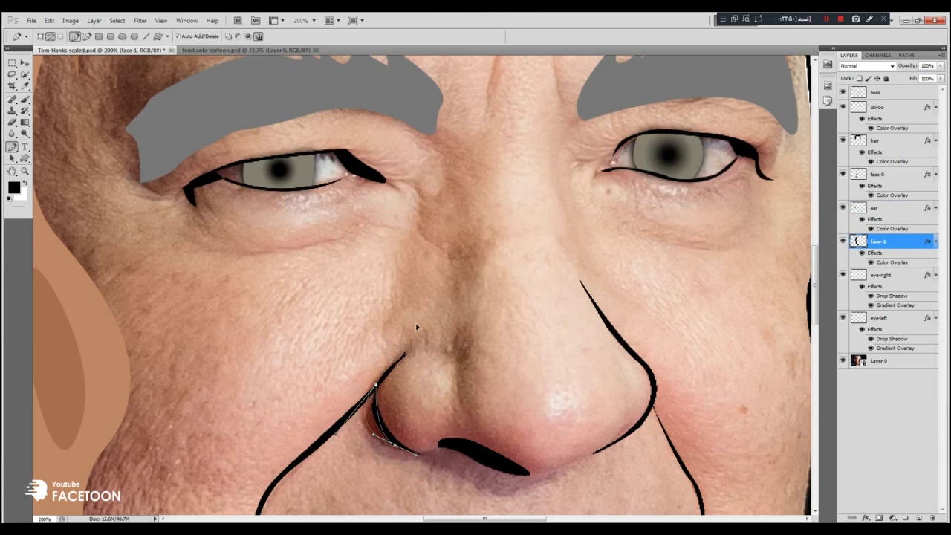
right_click(373, 417)
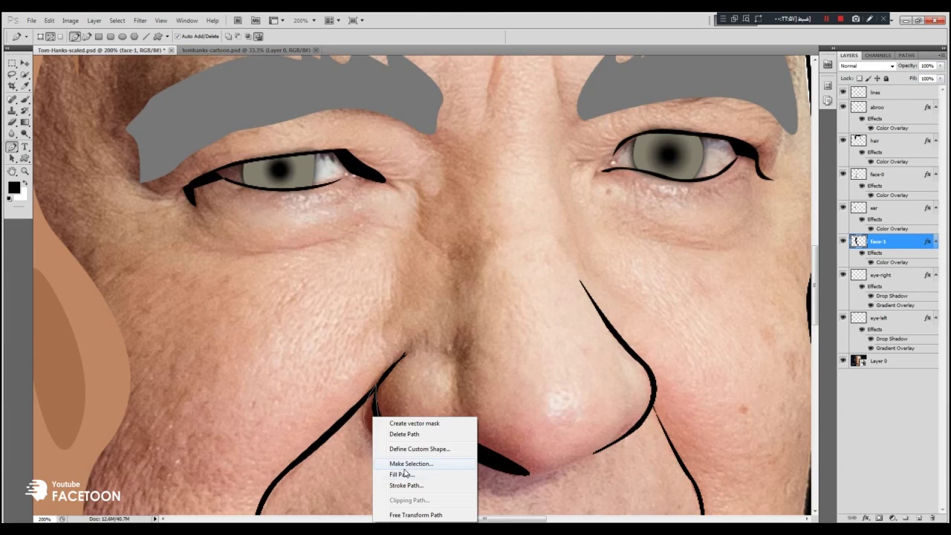
left_click(404, 473)
key("Return")
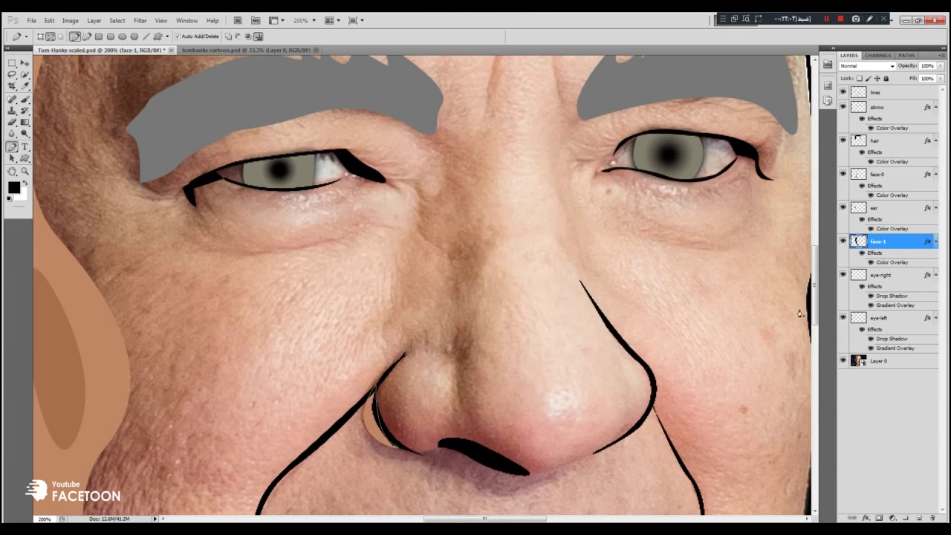
Fill the same nostril crescent path on the face-0 layer as well, and reselect the face-1 layer
left_click(893, 187)
right_click(373, 420)
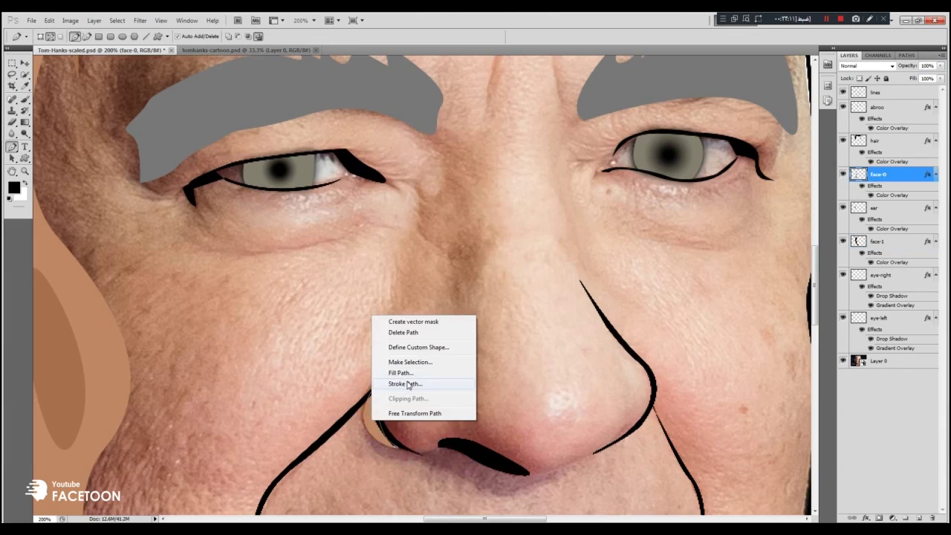
left_click(405, 383)
key("Return")
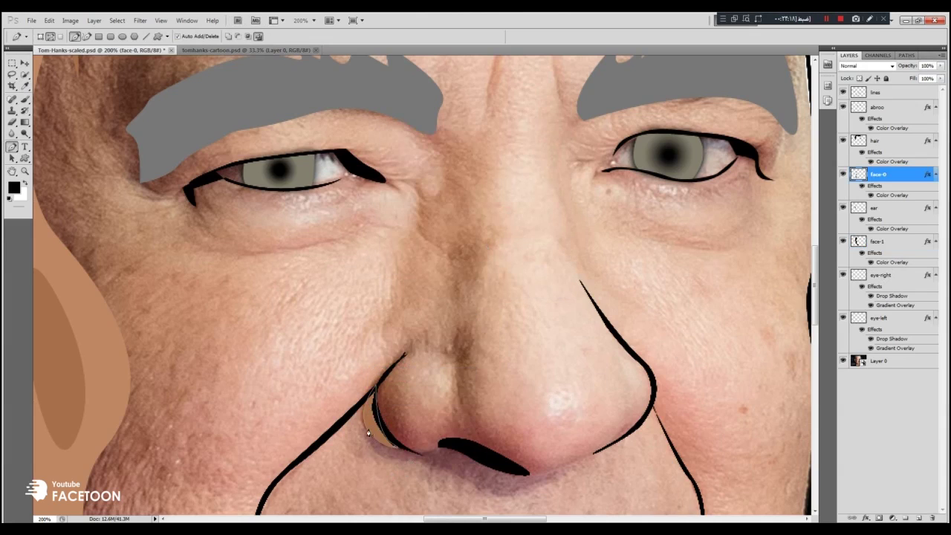
left_click(896, 243)
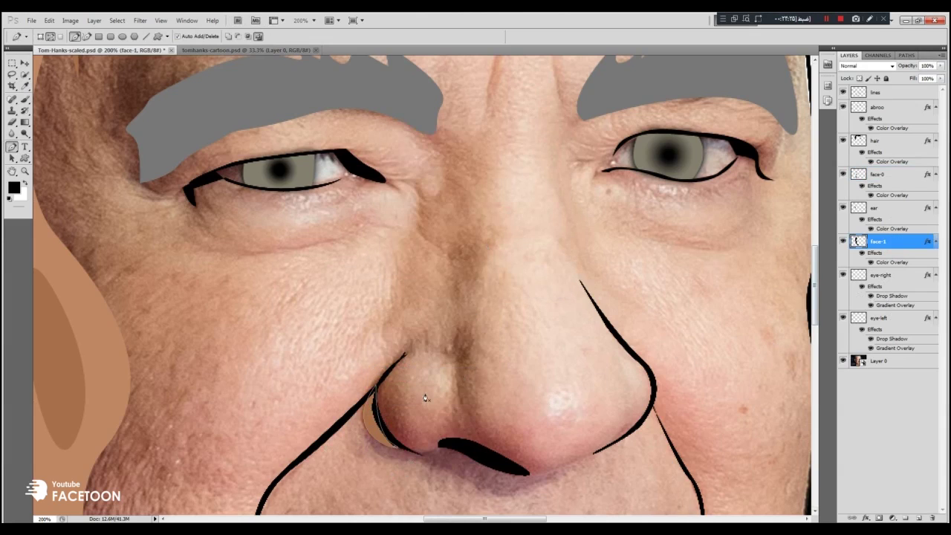
left_click_drag(398, 446, 430, 454)
left_click(441, 445)
left_click_drag(527, 472, 500, 493)
left_click_drag(362, 425, 363, 410)
left_click(374, 387)
right_click(370, 428)
left_click(394, 338)
Trace a curved shadow under the nose from the left nostril past the black nostril line and fill it on the face-1 layer
left_click_drag(395, 447, 489, 463)
left_click(440, 449)
left_click(526, 472)
key("ctrl+z")
left_click(528, 474)
left_click(566, 468)
left_click(508, 496)
mouse_move(364, 436)
left_mouse_down()
mouse_move(361, 410)
mouse_move(363, 431)
left_mouse_up()
right_click(370, 440)
left_click(416, 392)
key("Return")
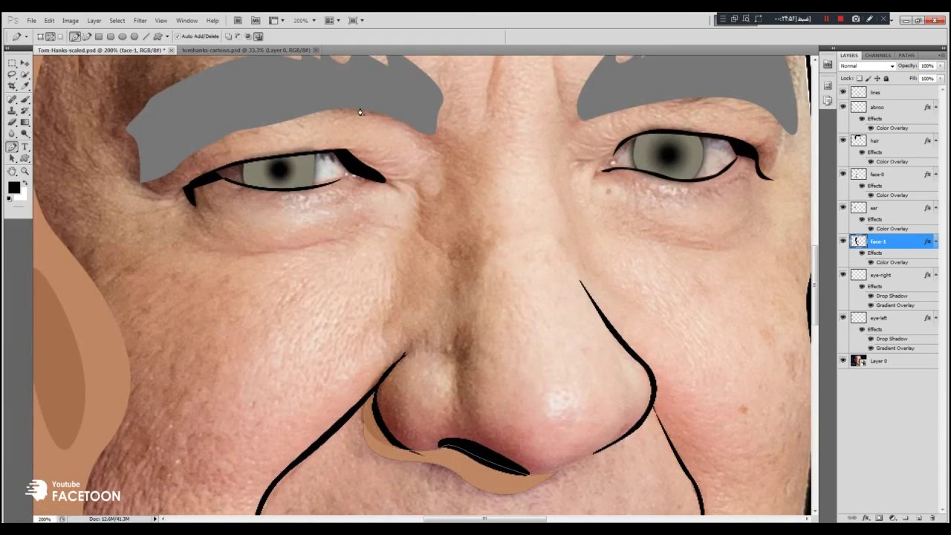
Create a new layer above face-1 and name it face-pink
left_click(919, 517)
double_click(882, 241)
left_click(770, 335)
double_click(881, 242)
type("faface-pink")
key("Return")
key("ctrl+plus")
left_click(142, 102)
left_click_drag(147, 131, 104, 125)
left_click(141, 102)
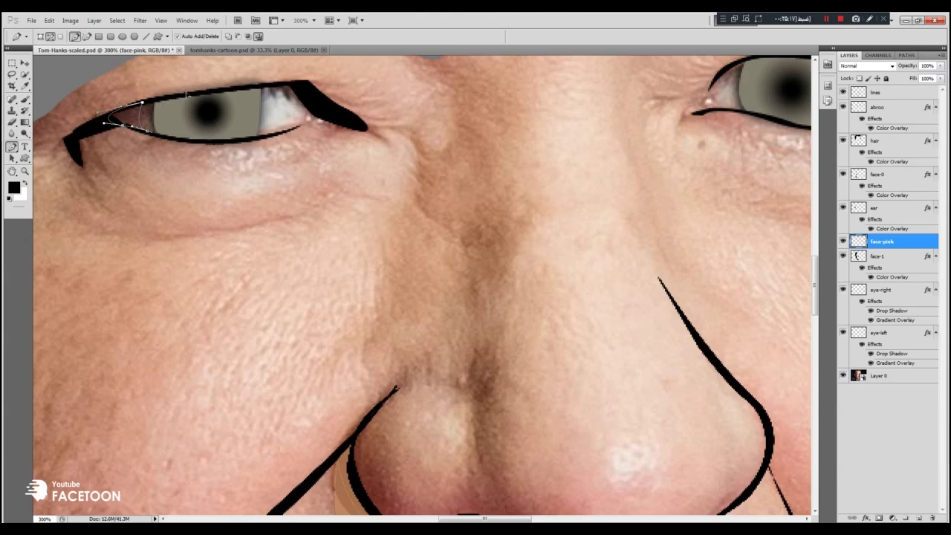
right_click(132, 115)
right_click(344, 391)
left_click(373, 407)
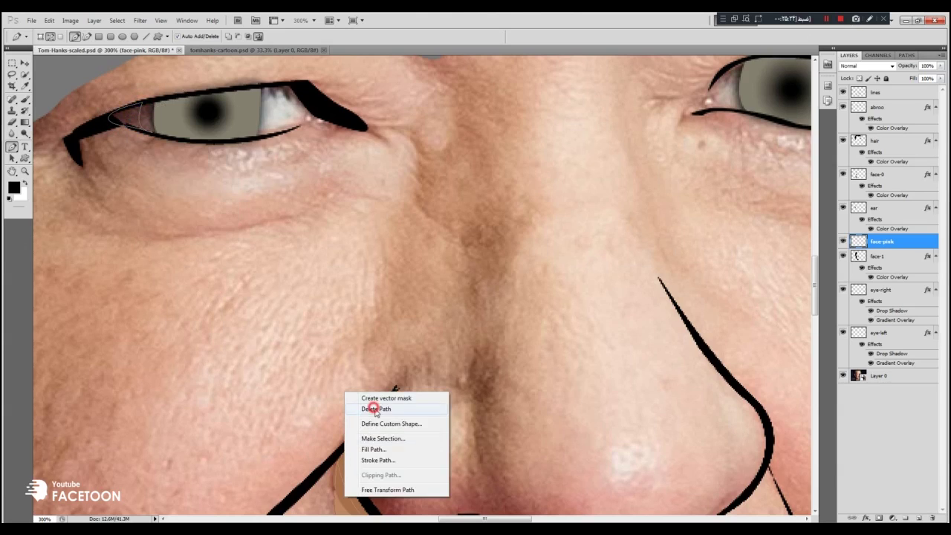
Trace the outer corner of the left eye and fill it on the face-pink layer
left_click_drag(147, 133, 95, 128)
left_click_drag(140, 102, 188, 97)
right_click(120, 118)
left_click(169, 172)
key("Return")
Add a Color Overlay to the face-pink layer and try the muted pink #c07e77 as its colour
left_click(94, 21)
mouse_move(129, 73)
left_click(242, 143)
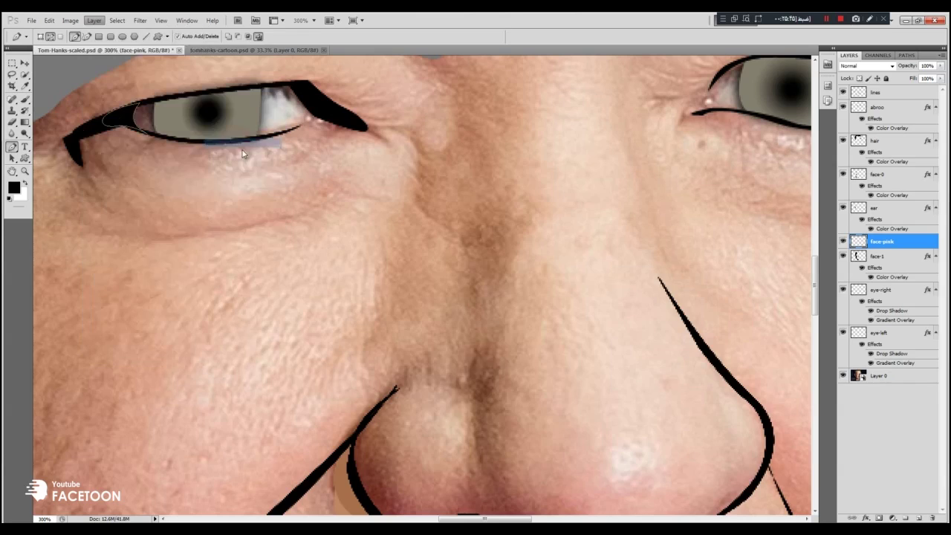
left_click(683, 337)
left_click(646, 335)
left_click(637, 313)
left_click(641, 324)
left_click(639, 313)
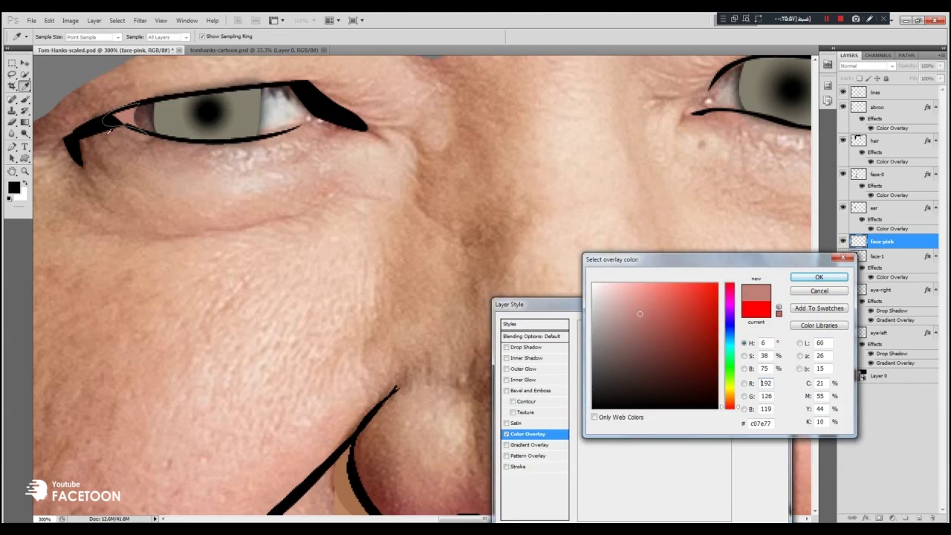
Sample a pink from the lower lip as the face-pink overlay colour and apply the layer style
left_click(337, 129)
left_click(714, 91)
left_click_drag(633, 320, 645, 326)
key("ctrl+minus")
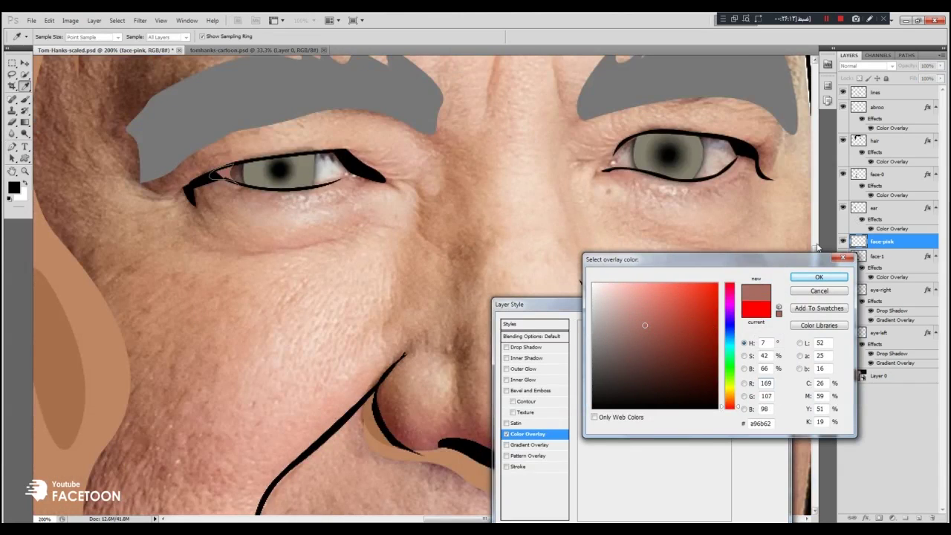
scroll(522, 429, "up", 10)
scroll(522, 430, "down", 14)
left_click(462, 432)
left_click(818, 276)
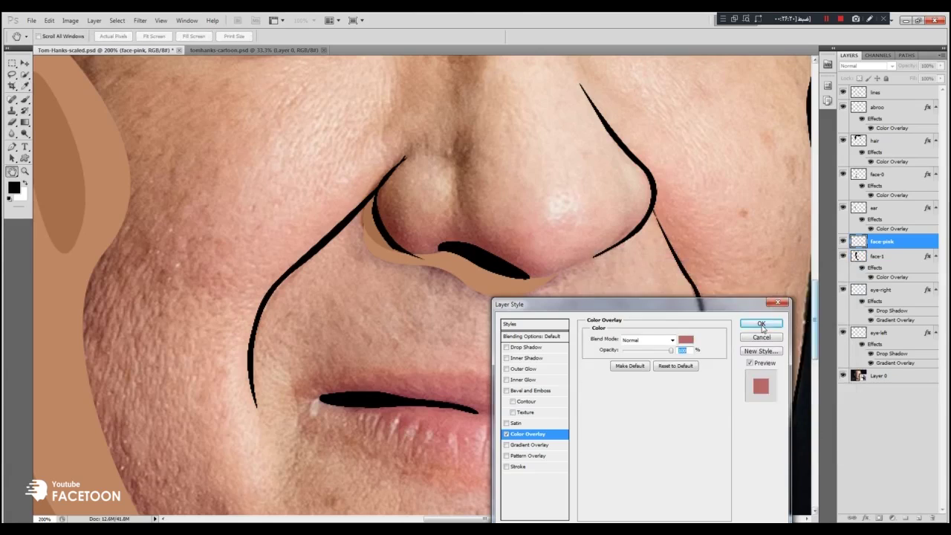
left_click(761, 325)
Trace the inner corner of the right eye and fill it on the face-pink layer
left_click_drag(815, 331, 815, 288)
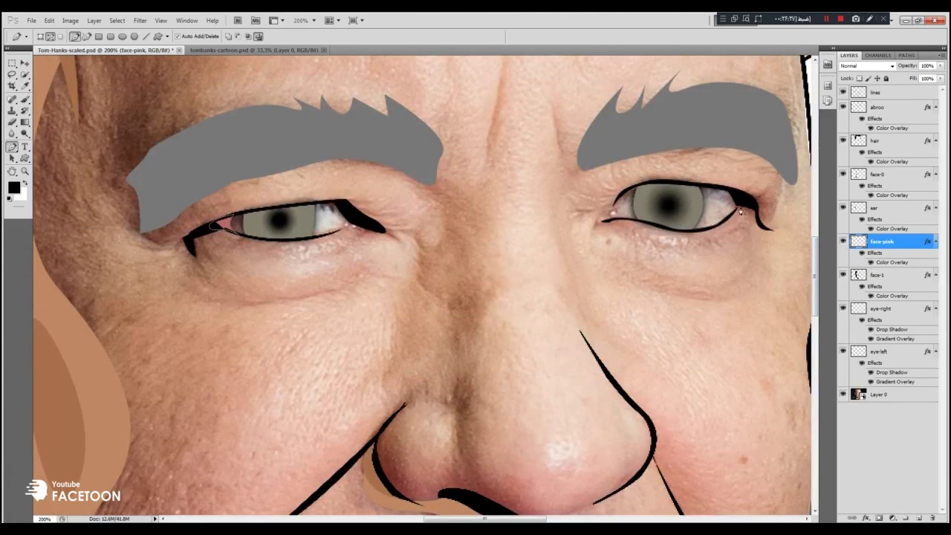
left_click_drag(614, 219, 634, 184)
left_click(616, 199, "alt")
left_click(613, 219)
right_click(610, 211)
left_click(658, 272)
left_click(547, 145)
Trace the inner corner of the left eye and fill it on the face-pink layer
left_click(343, 213)
left_click_drag(333, 229, 325, 204)
right_click(343, 219)
left_click(395, 282)
left_click(540, 152)
Trace a pink shape along the underside of the nose above both nostril lines and fill it on the face-pink layer
key("ctrl+minus")
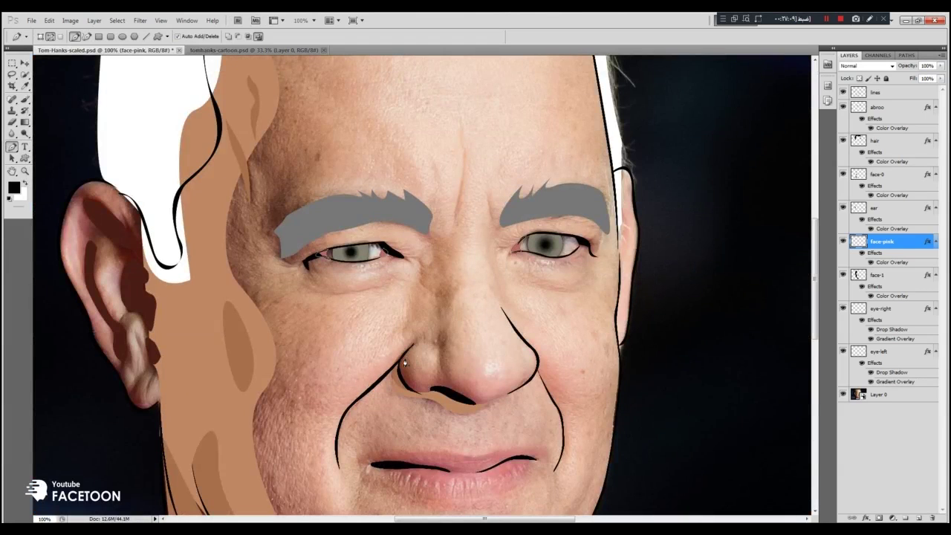
left_click_drag(401, 369, 499, 410)
left_click_drag(432, 389, 421, 345)
left_click(409, 373)
right_click(409, 374)
left_click(449, 438)
key("Return")
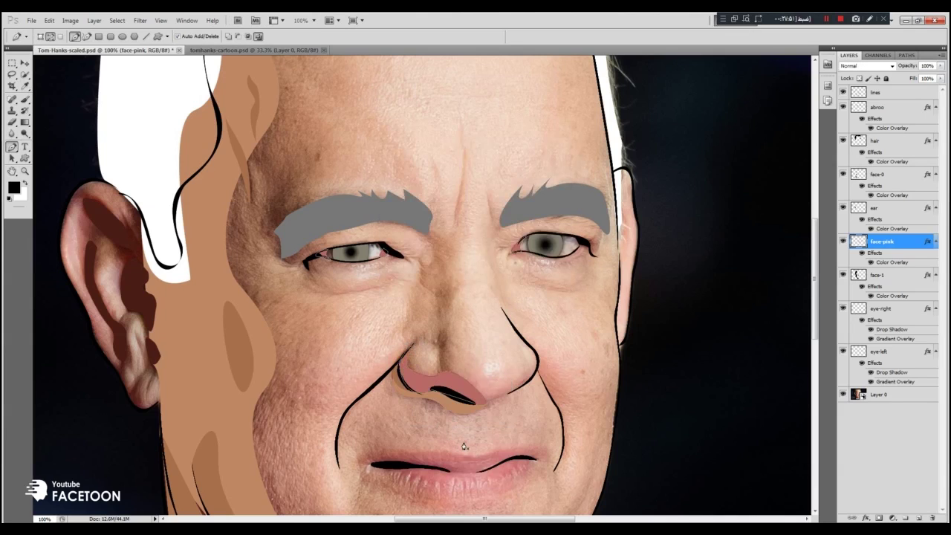
Trace the outline of both lips around the black mouth line and fill it on the face-pink layer
key("ctrl+minus")
key("ctrl+plus")
scroll(786, 335, "down", 3)
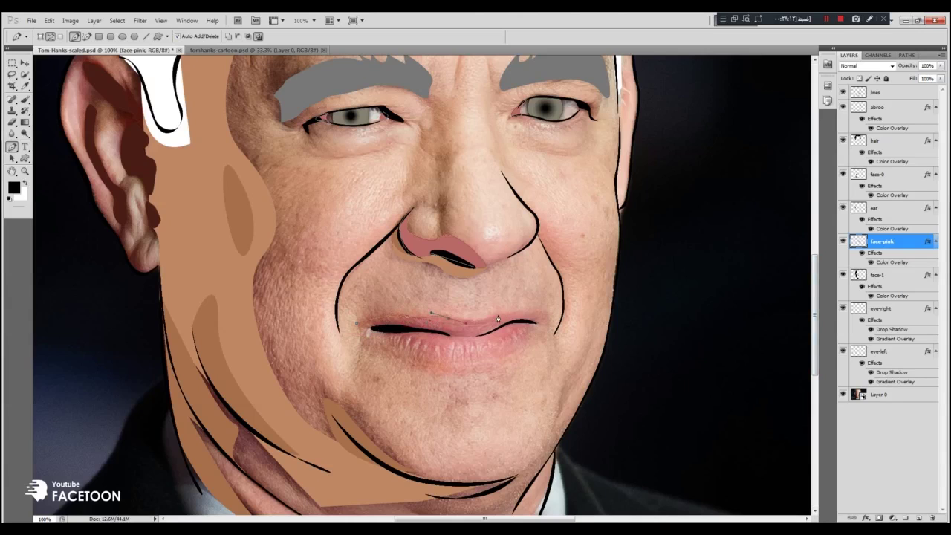
left_click_drag(537, 323, 507, 365)
left_click_drag(449, 365, 427, 361)
left_click_drag(539, 312, 526, 338)
left_click_drag(470, 364, 427, 362)
right_click(434, 350)
left_click(451, 411)
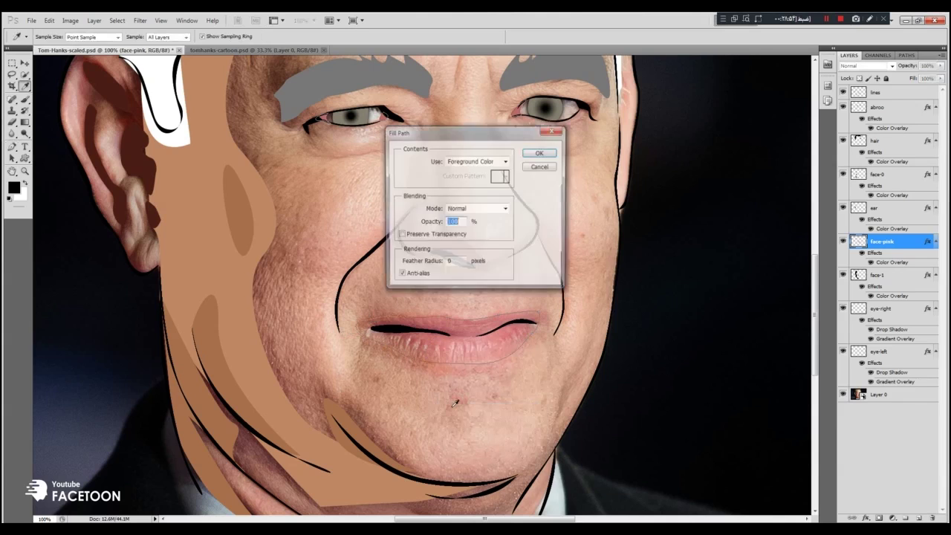
key("Return")
Check the whole drawing with its pink shapes by hiding and showing the Layer 0 photo
key("ctrl+minus")
key("ctrl+minus")
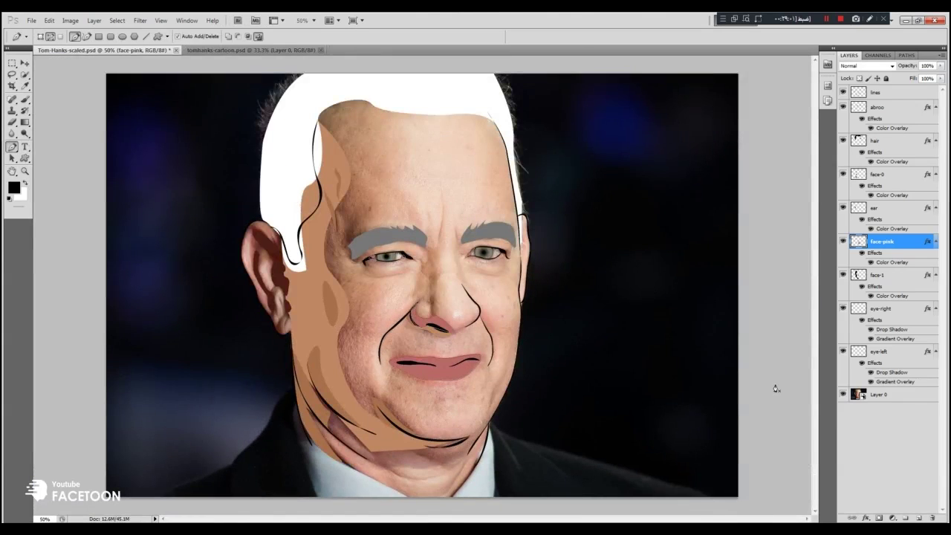
left_click(843, 394)
left_click(843, 394)
key("ctrl+plus")
key("ctrl+plus")
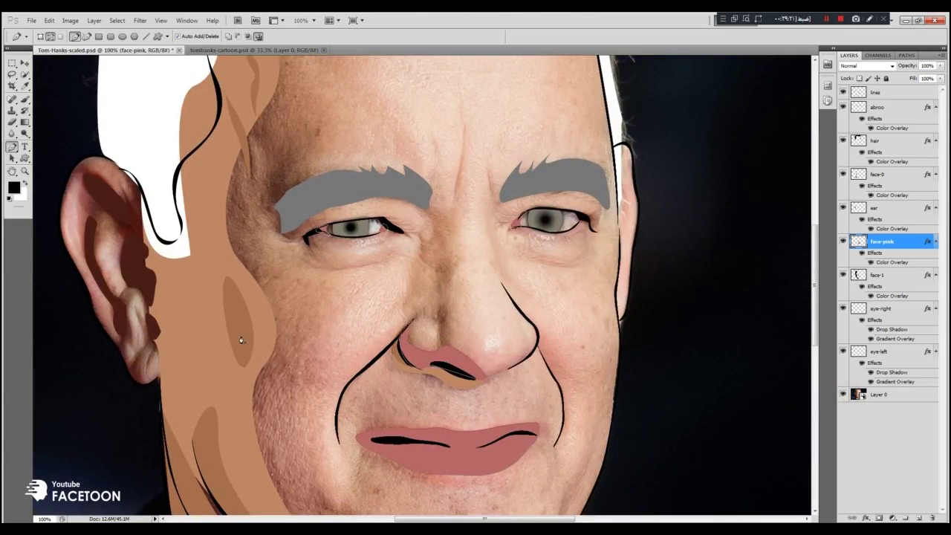
right_click(243, 340, "ctrl")
left_click(261, 342)
left_click(460, 114)
mouse_move(451, 185)
left_mouse_down()
mouse_move(448, 198)
mouse_move(460, 179)
left_mouse_up()
left_click(461, 113)
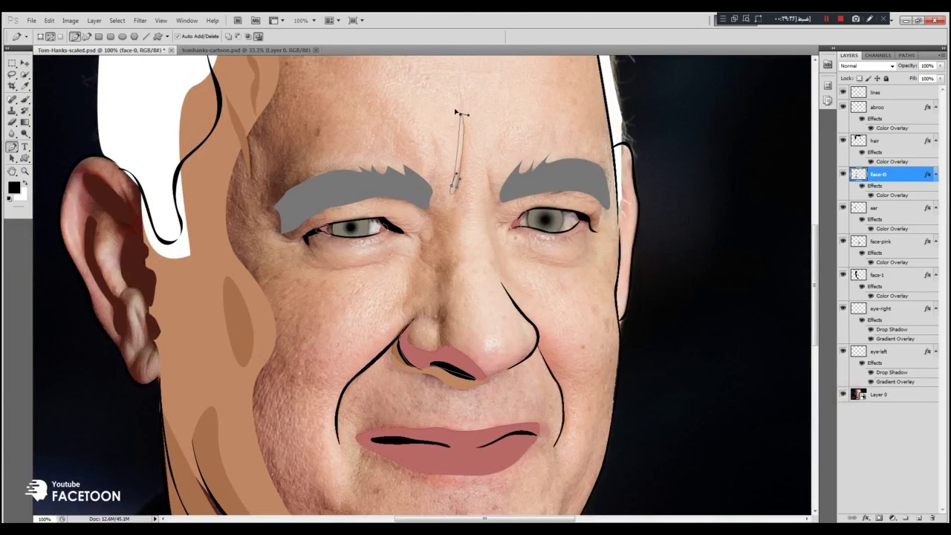
right_click(460, 148)
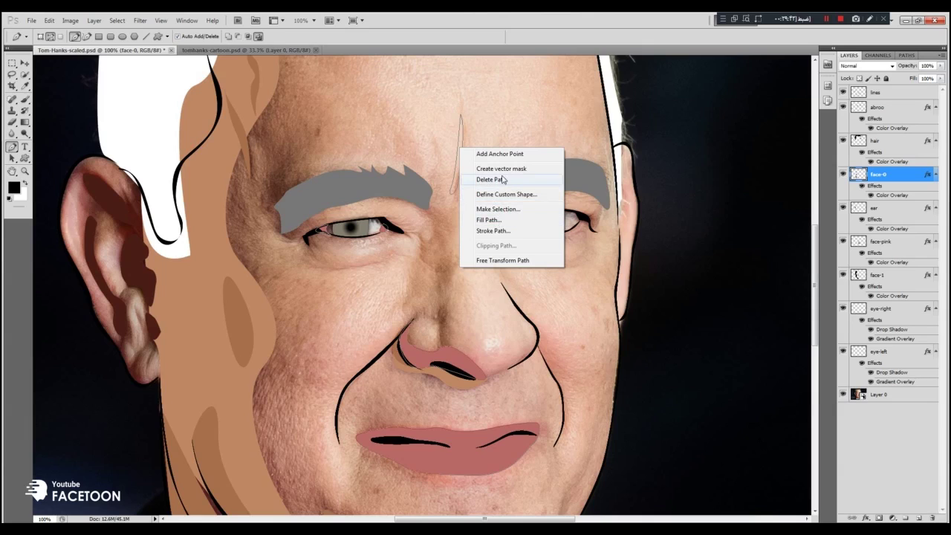
left_click(501, 180)
On the face-0 layer, trace the long vertical forehead crease between the eyebrows and fill it
right_click(242, 332, "ctrl")
left_click(267, 347)
left_click(461, 110)
left_click_drag(454, 190, 450, 206)
mouse_move(461, 109)
left_mouse_down()
mouse_move(452, 62)
mouse_move(461, 132)
mouse_move(456, 71)
left_mouse_up()
right_click(458, 172)
left_click(501, 241)
key("Return")
Trace a short frown crease beside the inner end of the right eyebrow and fill it on the face-0 layer
left_click(486, 192)
left_click_drag(485, 210, 493, 221)
left_click(487, 192)
right_click(484, 201)
left_click(526, 272)
key("Return")
On the face-1 layer, delete the leftover path, then trace and fill a shadow on the upper nose bridge beside the left eye
right_click(214, 350, "ctrl")
left_click(245, 365)
left_click(884, 276)
right_click(459, 206)
left_click(479, 236)
left_click(429, 229)
left_click_drag(451, 260, 442, 283)
left_click(449, 277)
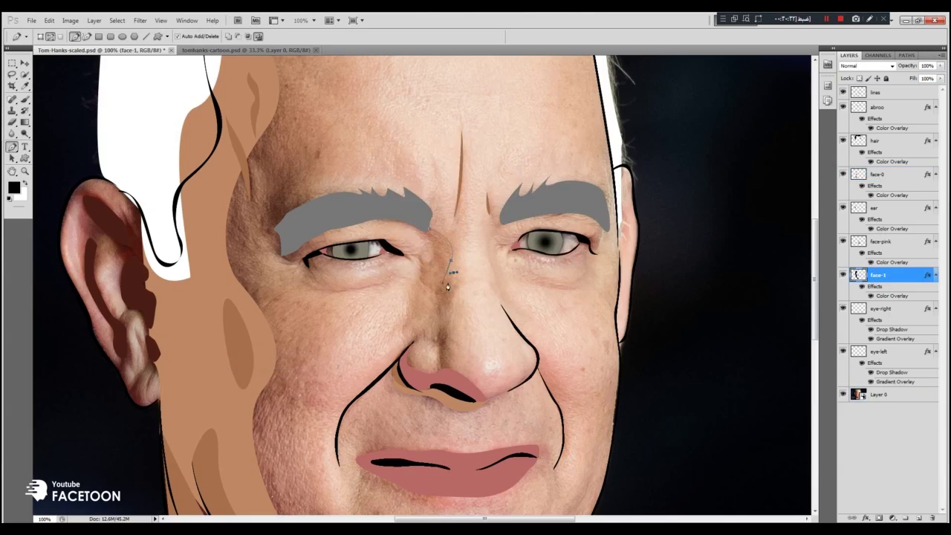
left_click_drag(422, 282, 420, 261)
right_click(437, 272)
left_click(478, 330)
key("Return")
Trace a shadow down the left side of the nose to the nostril and fill it on the face-1 layer
left_click(431, 230)
left_click(413, 344)
left_click(436, 344)
left_click_drag(411, 344, 401, 362)
right_click(435, 333)
left_click(477, 392)
key("Return")
key("ctrl+minus")
key("ctrl+minus")
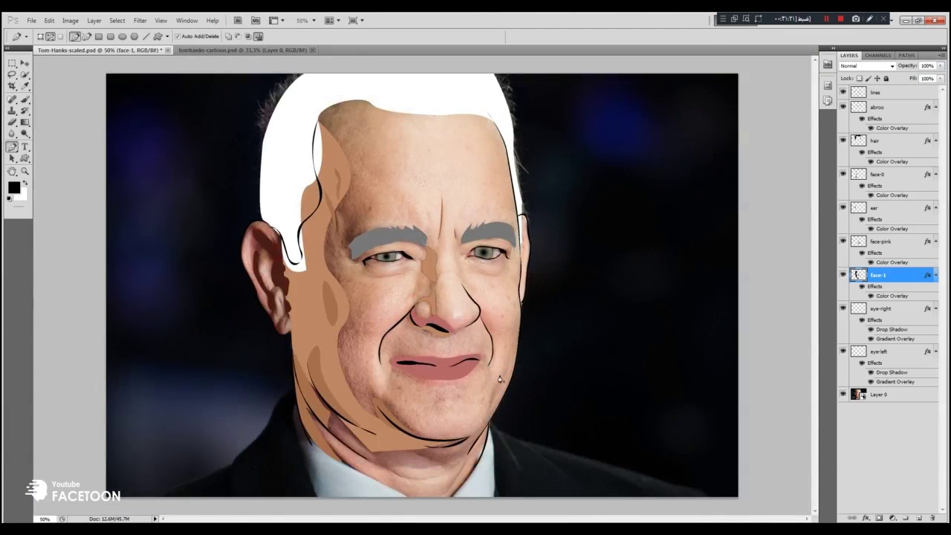
Fill the path traced as a narrow shadow along the right jaw on the face-1 layer
right_click(493, 392)
left_click(524, 454)
key("Return")
Duplicate Layer 0, hide the original and set the copy's opacity to 50%
right_click(876, 394)
left_click(869, 157)
key("Return")
left_click(842, 409)
key("5")
Rasterize Layer 0 copy and erase a short stroke of the background to the left of the neck
left_click(12, 122)
left_click(413, 276)
left_click(478, 209)
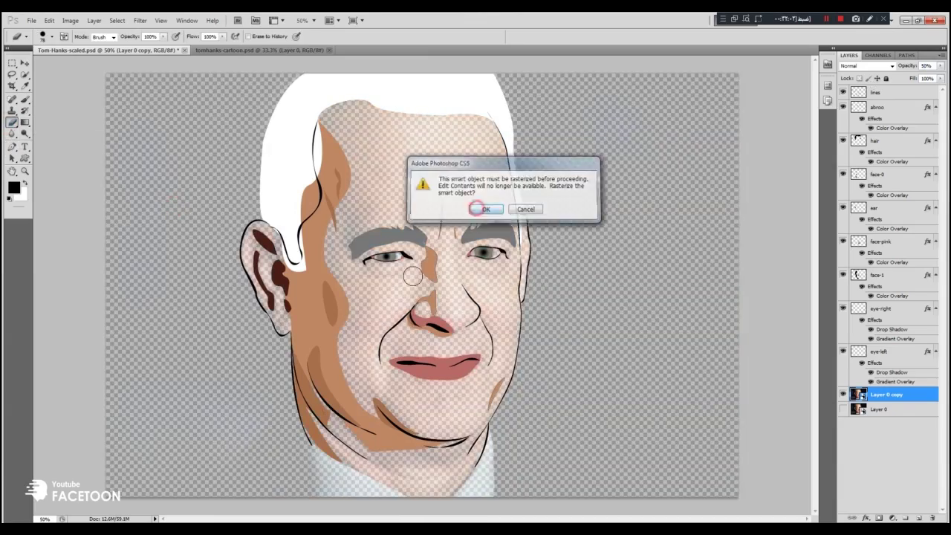
key("ctrl+plus")
left_click_drag(814, 327, 814, 379)
left_click_drag(243, 321, 205, 284)
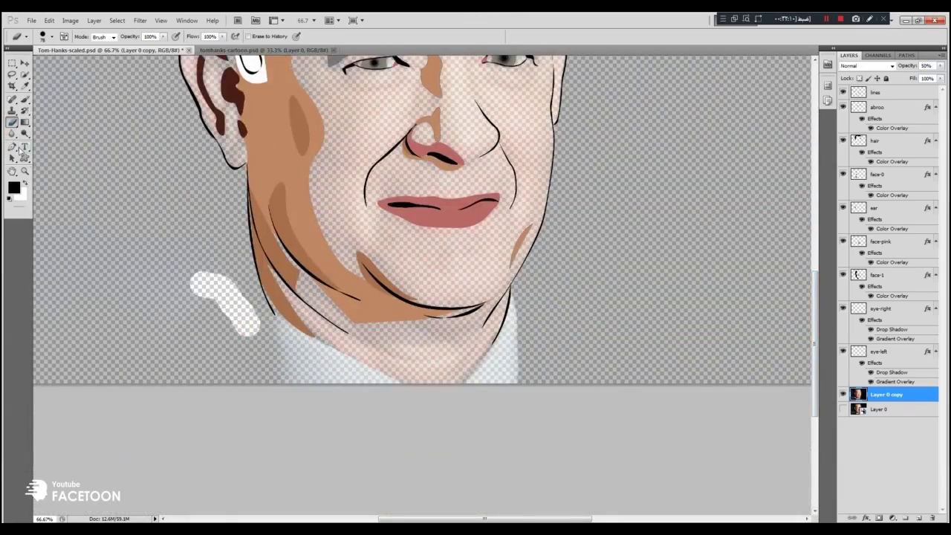
Trace the outline of the neck and jaw with the Pen tool up to the left earlobe
left_click(12, 147)
key("ctrl+plus")
key("ctrl+plus")
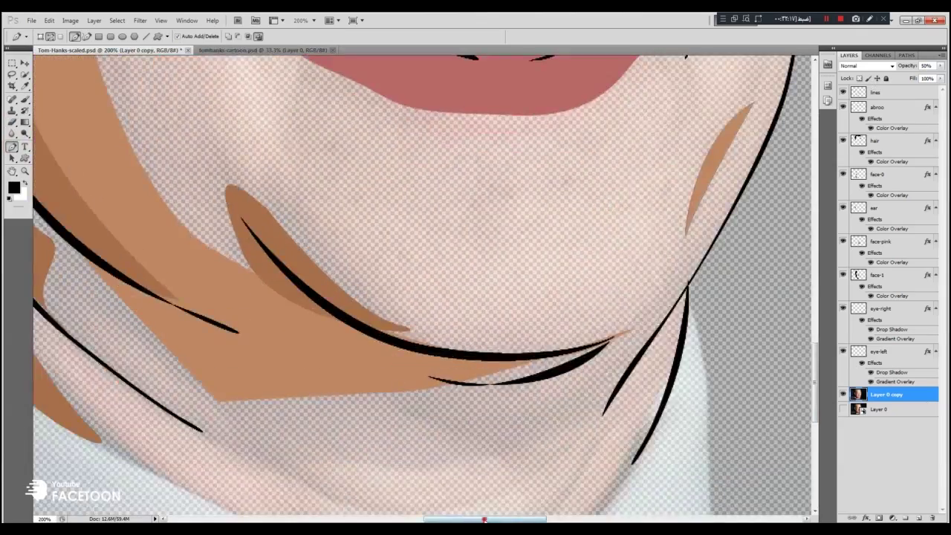
left_click_drag(479, 518, 414, 518)
left_click_drag(331, 222, 323, 168)
left_click(311, 112)
left_click_drag(815, 410, 815, 373)
left_click(303, 124)
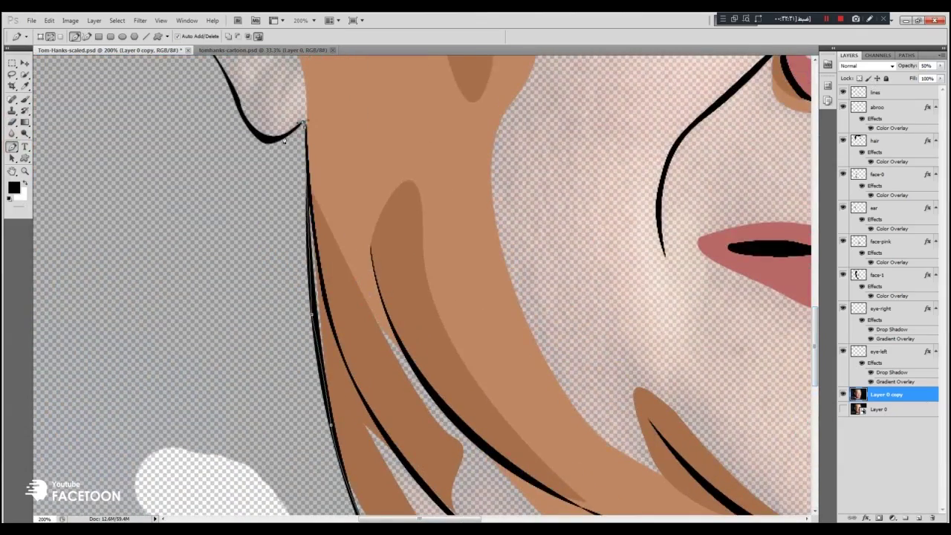
Undo the last path change, then continue the path around the earlobe and up the outer edge of the left ear
key("ctrl+z")
left_click_drag(247, 124, 236, 100)
left_click(223, 69)
left_click_drag(814, 346, 815, 305)
left_click(190, 264)
left_click(173, 235)
left_click(167, 215)
left_click(162, 195)
left_click(152, 176)
left_click(143, 157)
left_click(133, 142)
left_click(113, 102)
left_click(103, 66)
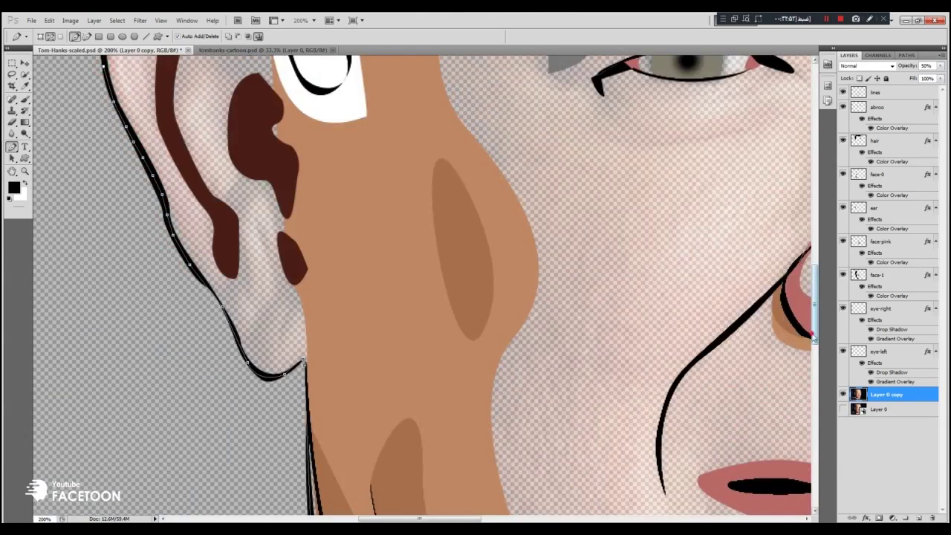
Continue the path around the top of the left ear to the hairline
left_click_drag(815, 334, 815, 271)
left_click(102, 393)
left_click(104, 364)
left_click(115, 335)
left_click(121, 315)
left_click(135, 294)
left_click(154, 278)
left_click(174, 275)
left_click(188, 277)
Carry the path from the left ear across the top of the hair and down the right side of the head
key("ctrl+minus")
key("ctrl+minus")
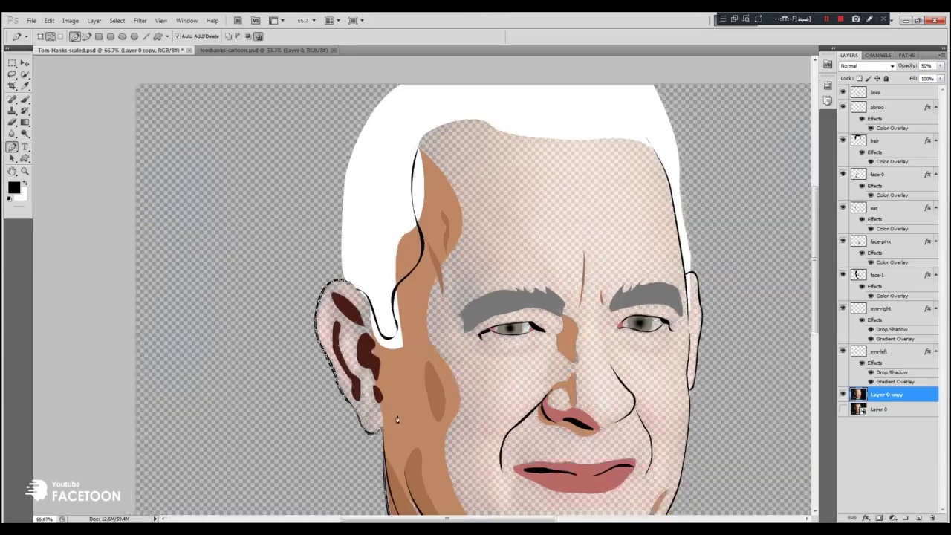
left_click_drag(313, 70, 484, 65)
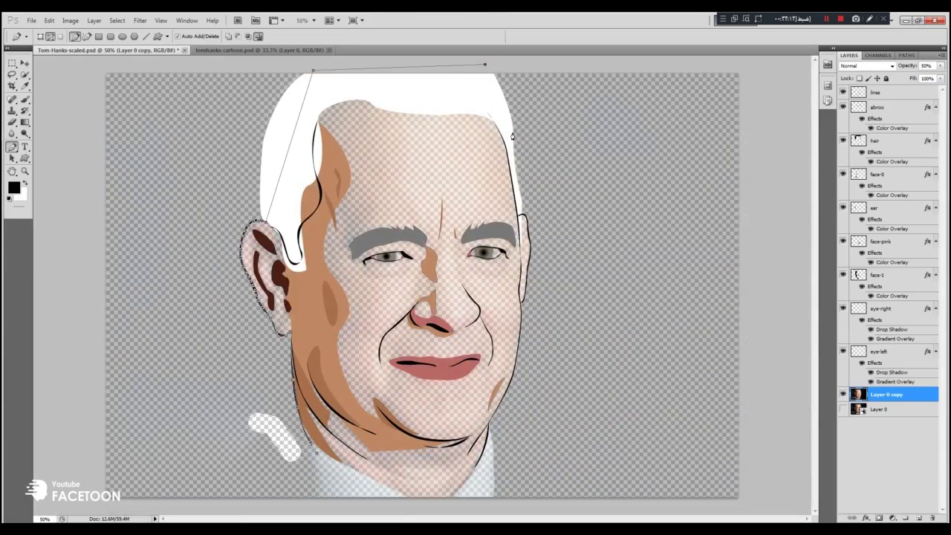
left_click_drag(511, 152, 518, 200)
Trace the path around the outer edge of the right ear down to the cheek contour
key("ctrl+plus")
key("ctrl+plus")
key("ctrl+plus")
scroll(687, 254, "right", 3)
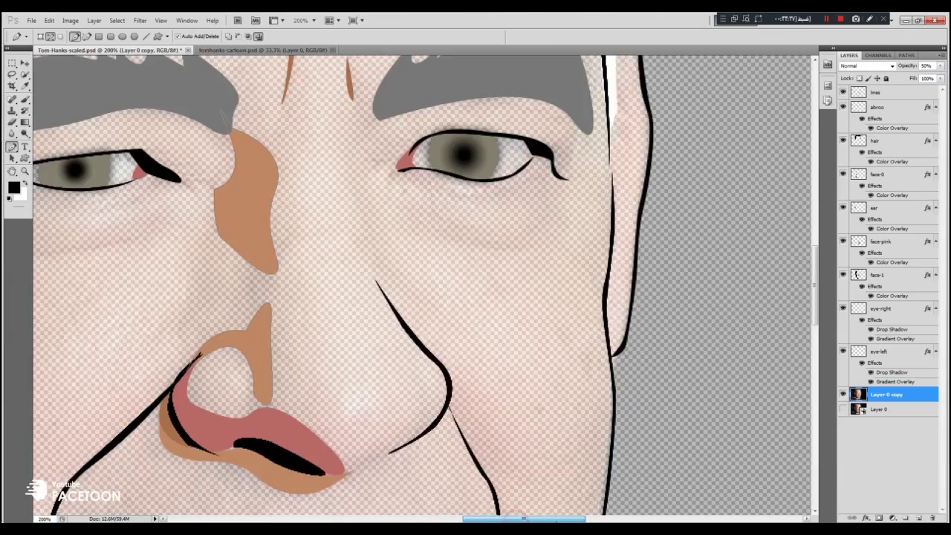
scroll(687, 254, "up", 3)
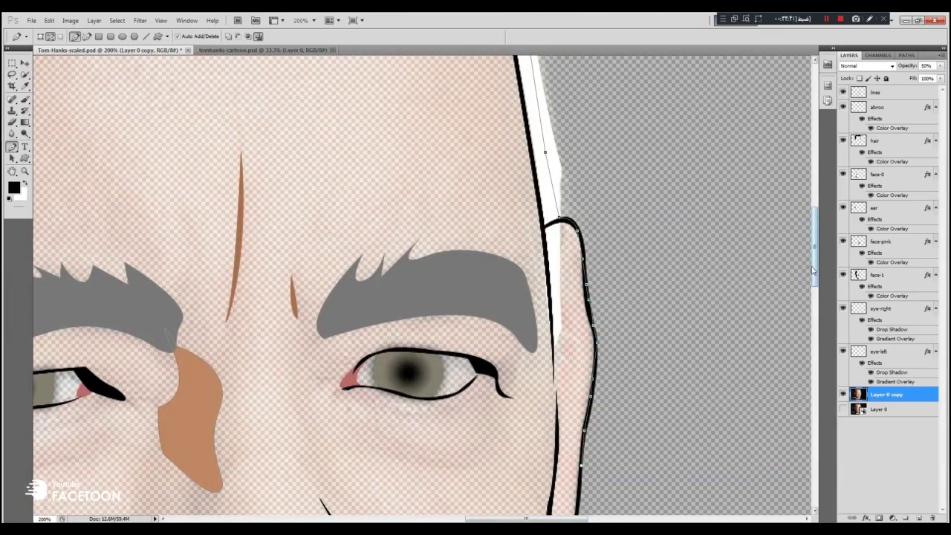
left_click_drag(812, 271, 813, 314)
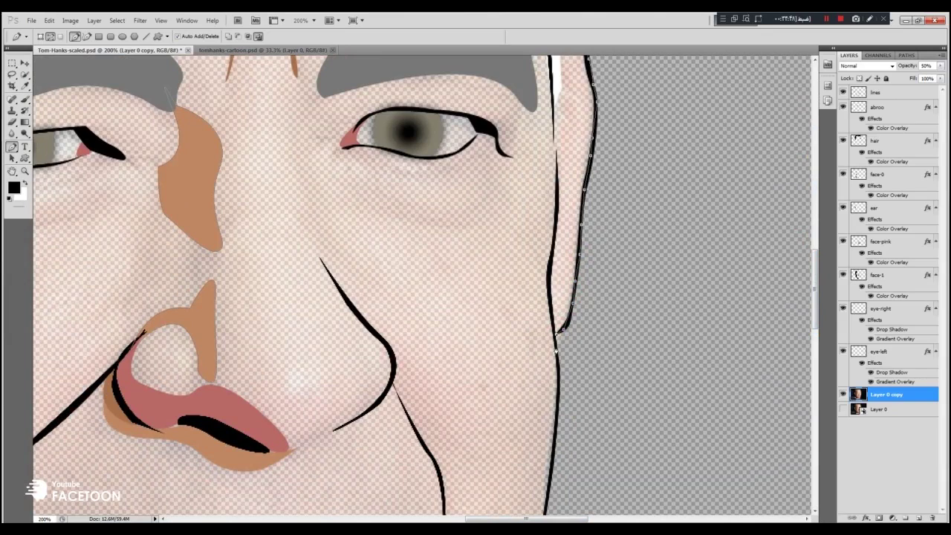
Trace the path down the right cheek, jaw and neck and close it below the shirt collar
scroll(555, 345, "down", 5)
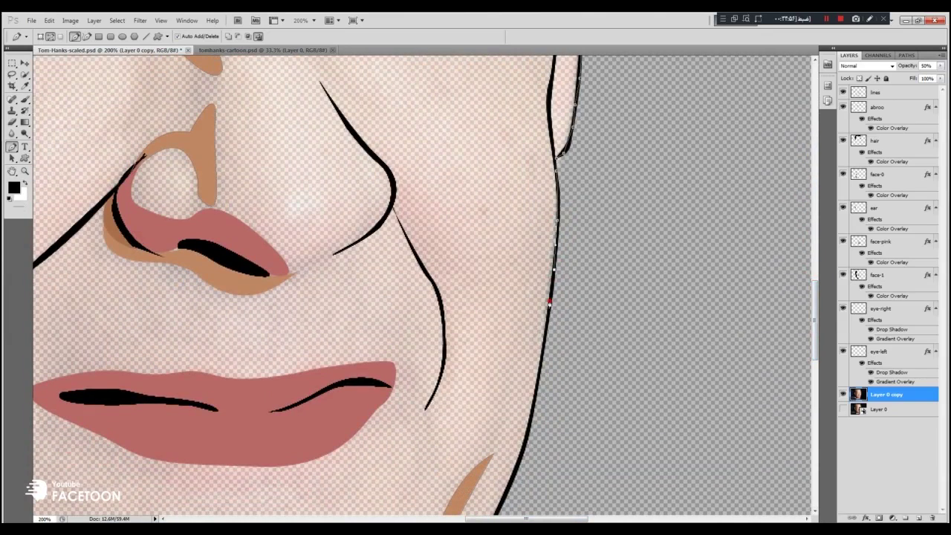
left_click_drag(815, 340, 815, 401)
left_click(541, 280)
left_click(529, 348)
left_click(515, 394)
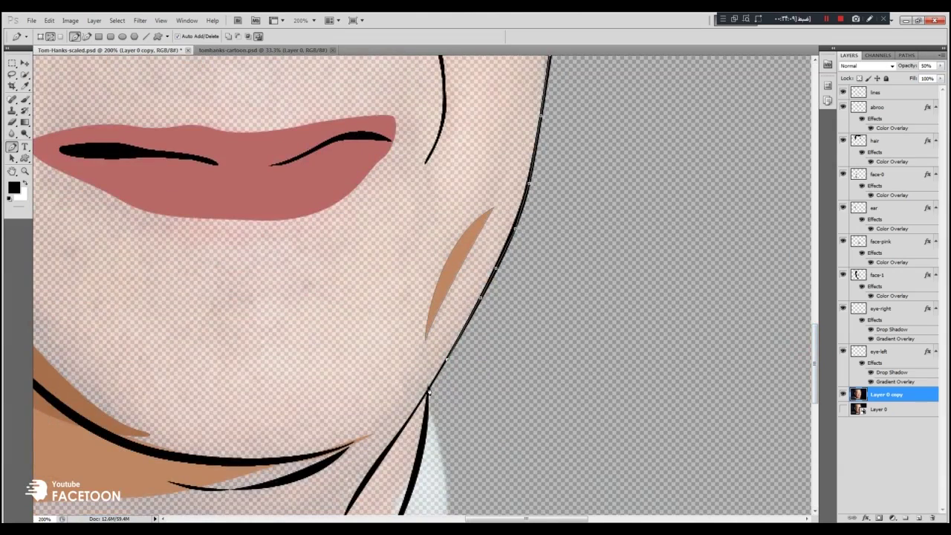
key("ctrl+minus")
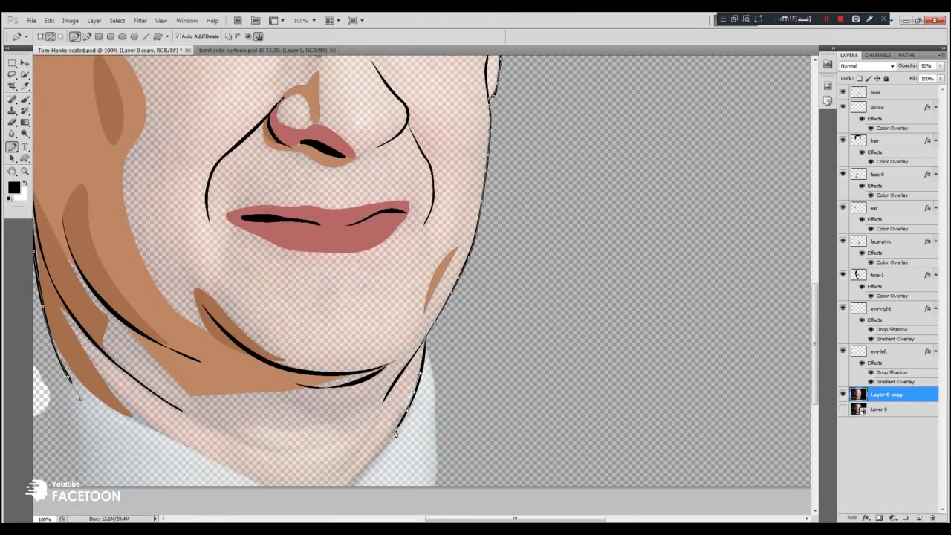
left_click(132, 494)
left_click(82, 401)
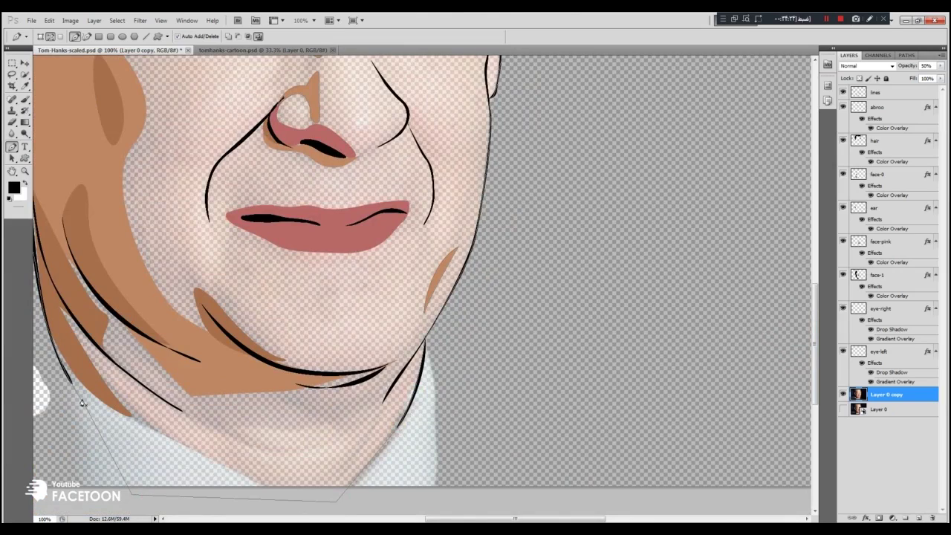
Route the path around the outside of the canvas so that it encloses the whole background
key("ctrl+minus")
left_click(778, 474)
left_click(787, 387)
left_click_drag(815, 391, 818, 226)
left_click(794, 223)
left_click(58, 212)
key("ctrl+minus")
key("ctrl+minus")
key("ctrl+minus")
left_click(110, 405)
left_click(261, 453)
left_click(319, 442)
left_click(368, 431)
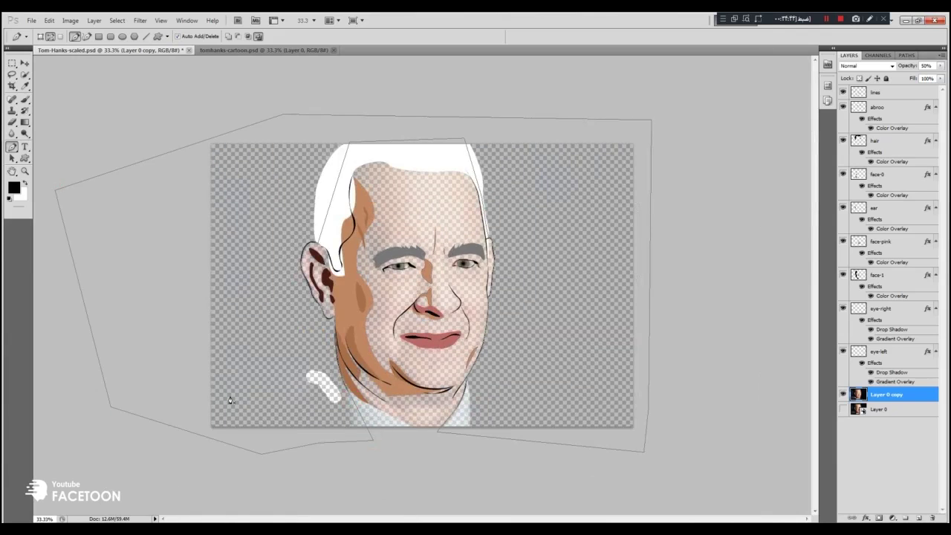
Adjust the path along the neck and collar, then delete the enclosed background from Layer 0 copy and deselect
right_click(239, 372)
left_click_drag(431, 436, 406, 438)
right_click(352, 398)
left_click(386, 442)
key("Return")
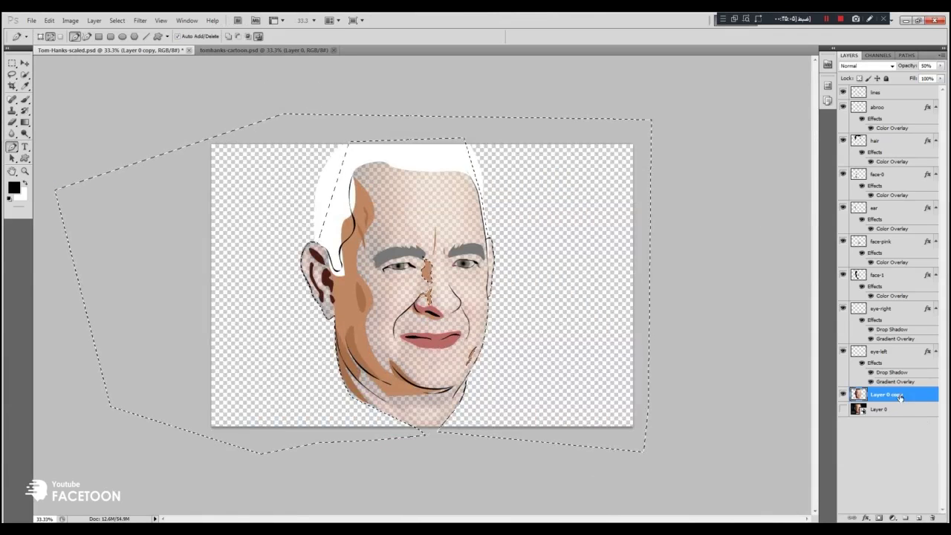
key("ctrl+d")
Set the opacity of Layer 0 copy to 100%
key("m")
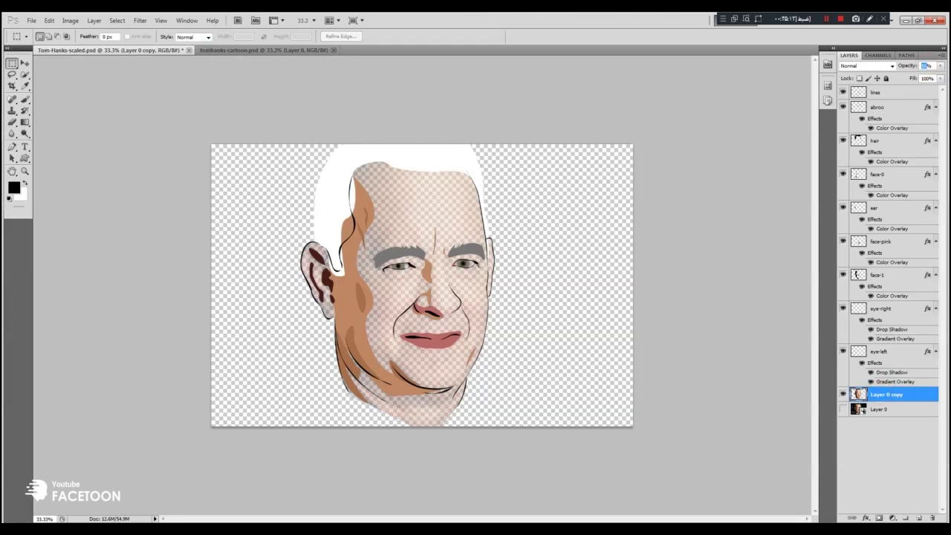
type("100")
key("Return")
Add a light peach Color Overlay to Layer 0 copy as the flat base skin colour
left_click(70, 20)
mouse_move(94, 21)
mouse_move(111, 73)
left_click(233, 143)
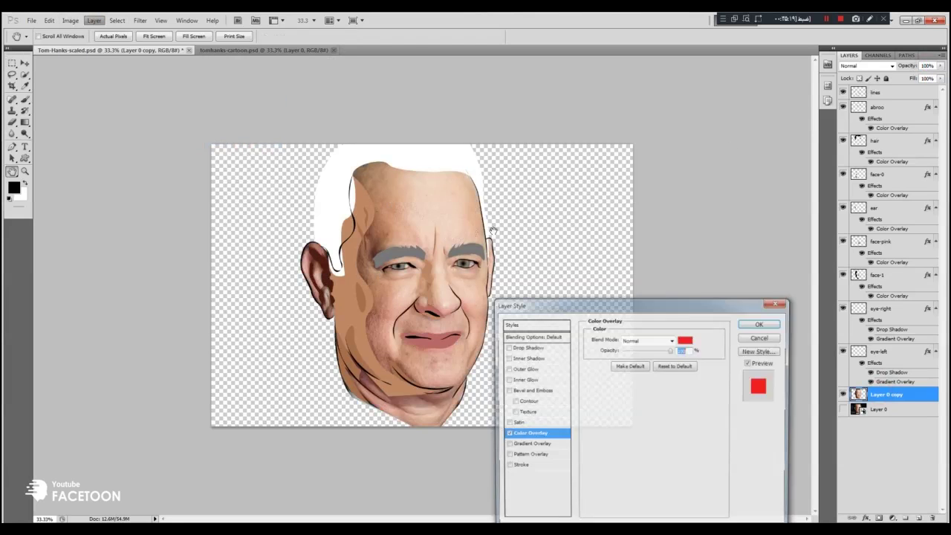
left_click(684, 340)
left_click(358, 271)
left_click(636, 303)
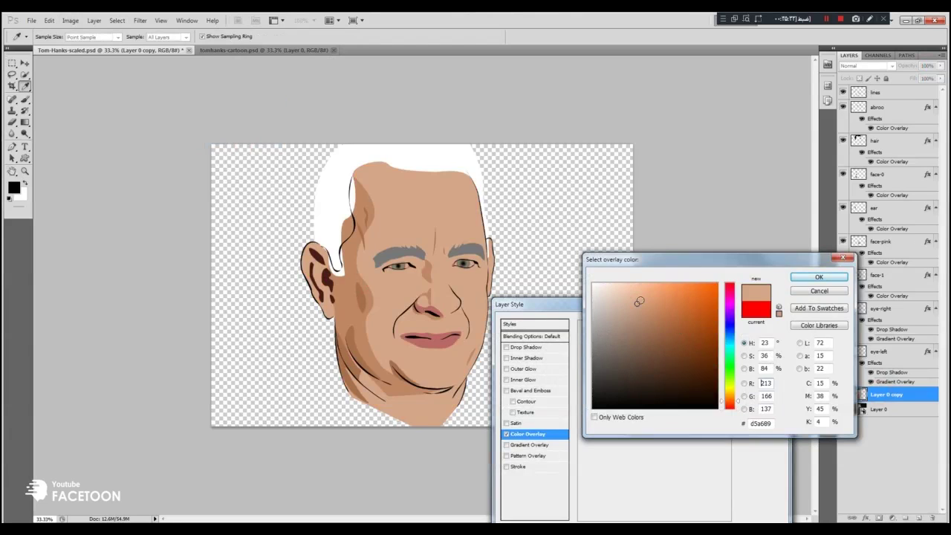
left_click(630, 299)
left_click(617, 297)
left_click(631, 288)
left_click(800, 276)
left_click(760, 324)
Create a new layer named eyes-white directly above the face-pink layer
key("ctrl+plus")
key("ctrl+plus")
key("ctrl+plus")
key("ctrl+plus")
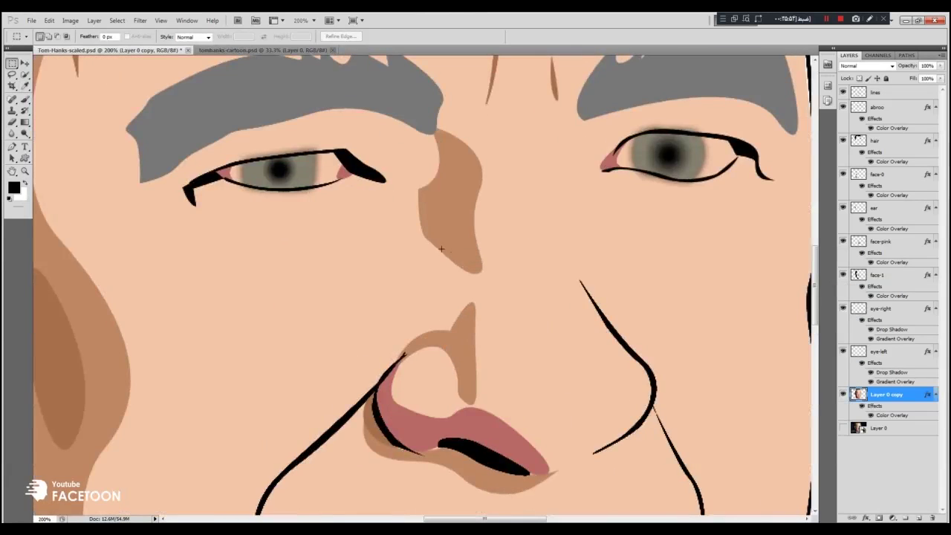
left_click(12, 147)
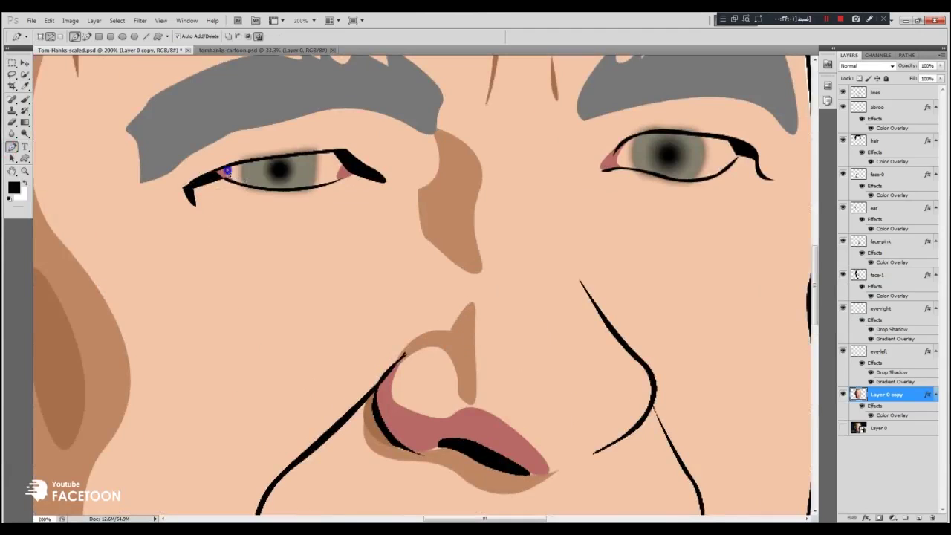
left_click(883, 241)
left_click(919, 517)
type("eyes-white")
key("Return")
Trace the opening of the left eye inside its black contour and fill it on the eyes-white layer
left_click_drag(296, 155, 359, 169)
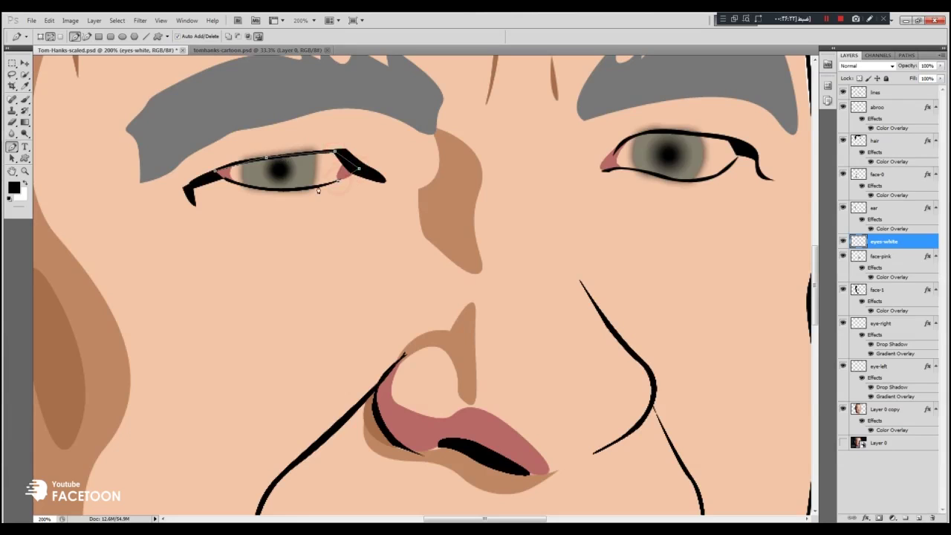
right_click(216, 175)
left_click(272, 227)
key("Return")
Give the eyes-white layer a very light grey Color Overlay and move it directly above Layer 0 copy
left_click(94, 20)
mouse_move(116, 73)
left_click(230, 142)
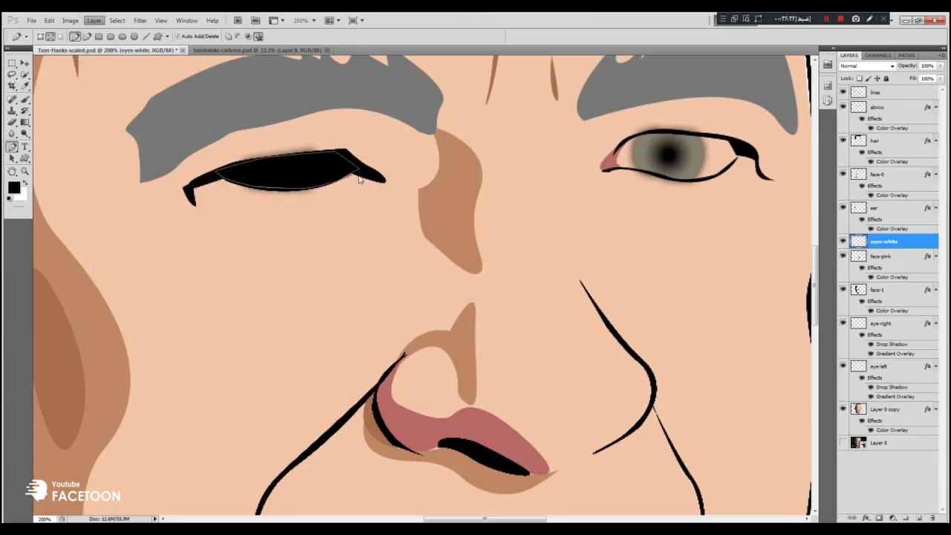
left_click(684, 339)
left_click(592, 283)
left_click(593, 297)
left_click(825, 280)
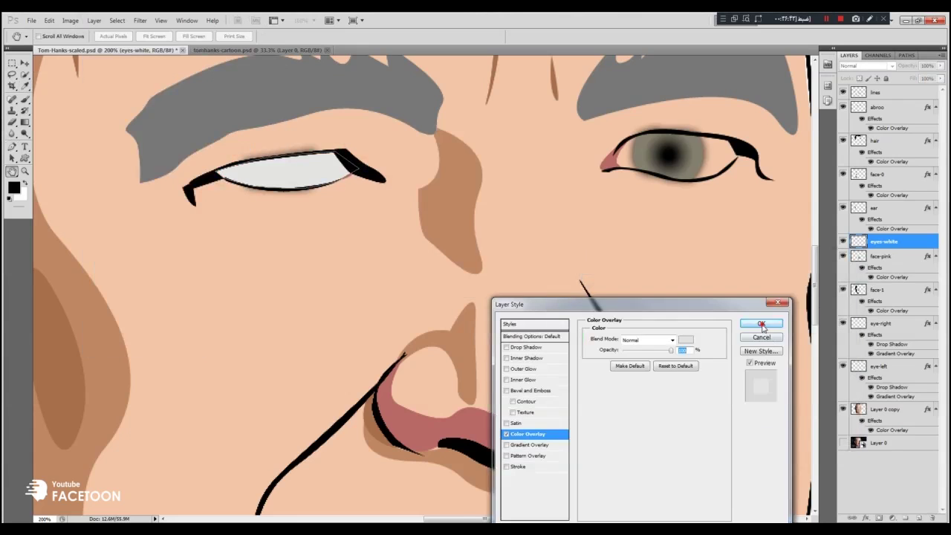
left_click(760, 325)
left_click_drag(906, 249, 891, 420)
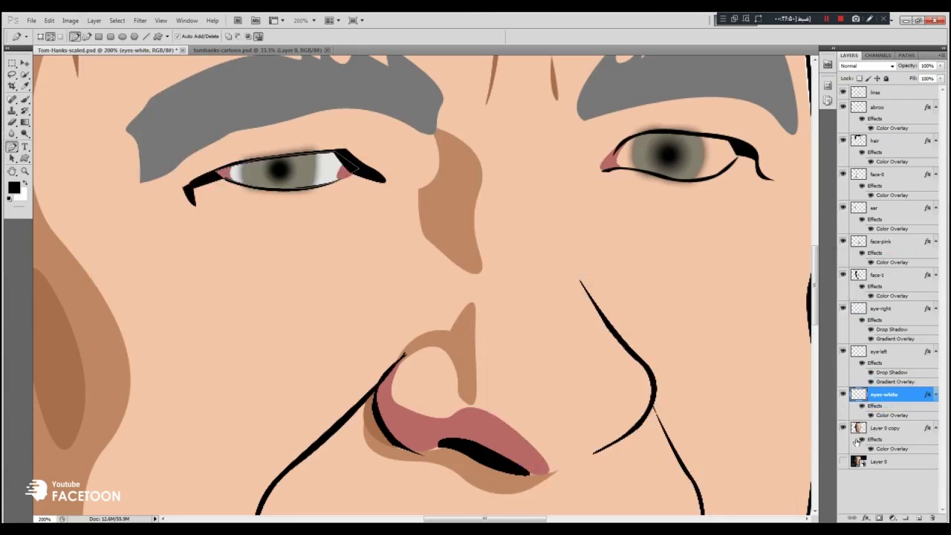
Trace the opening of the right eye and fill it on the eyes-white layer
left_click(728, 138)
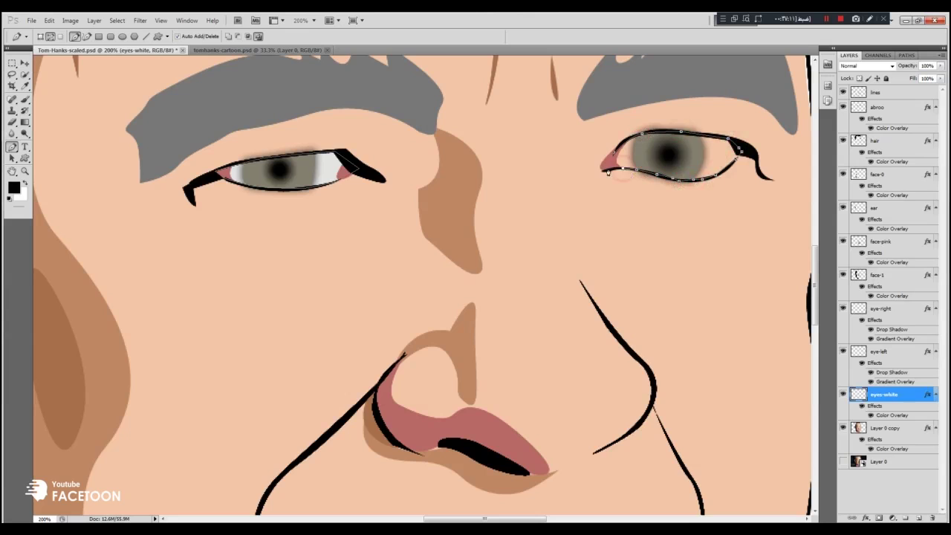
right_click(608, 173)
left_click(656, 222)
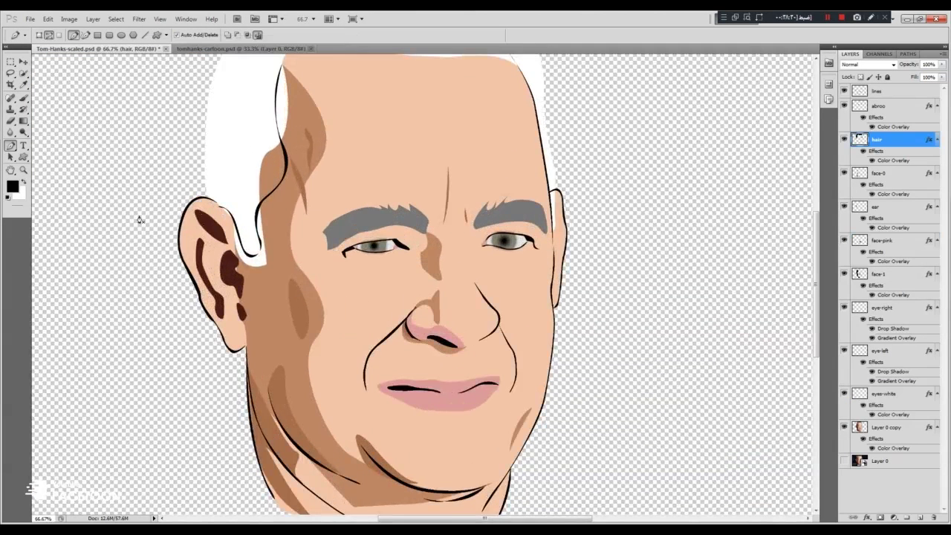
Erase the white hair that spills past the black contour at the left sideburn and temple on the hair layer
left_click(10, 123)
left_click(226, 246)
left_click(232, 251)
mouse_move(228, 246)
left_mouse_down()
mouse_move(238, 264)
mouse_move(269, 240)
mouse_move(269, 223)
left_mouse_up()
mouse_move(303, 126)
left_mouse_down()
mouse_move(288, 127)
mouse_move(294, 73)
left_mouse_up()
left_click_drag(288, 124, 292, 71)
key("ctrl+minus")
key("ctrl+minus")
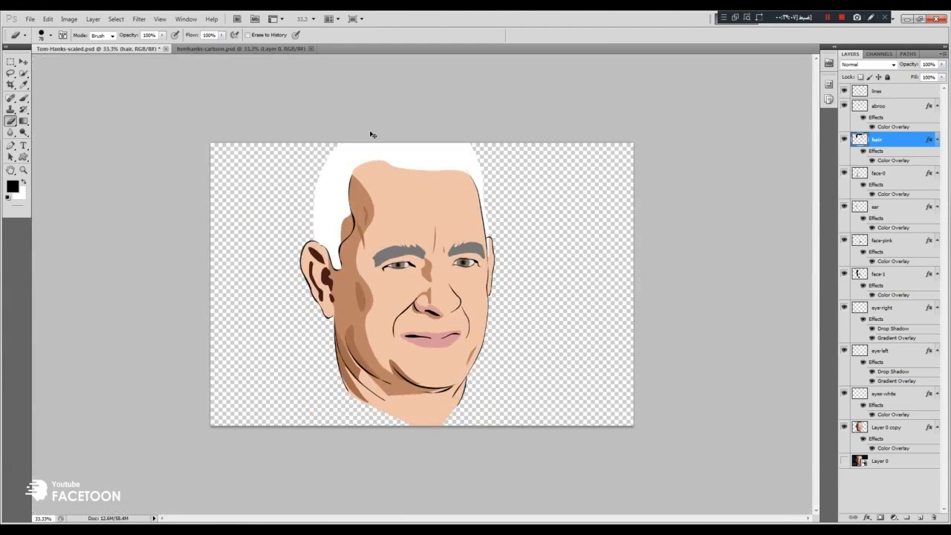
Trace the gap between the hair and the black contour at the left temple and fill it on the hair layer
key("ctrl+plus")
key("ctrl+plus")
right_click(236, 163, "ctrl")
left_click(257, 170)
left_click(10, 146)
left_click(280, 144)
left_click(285, 170)
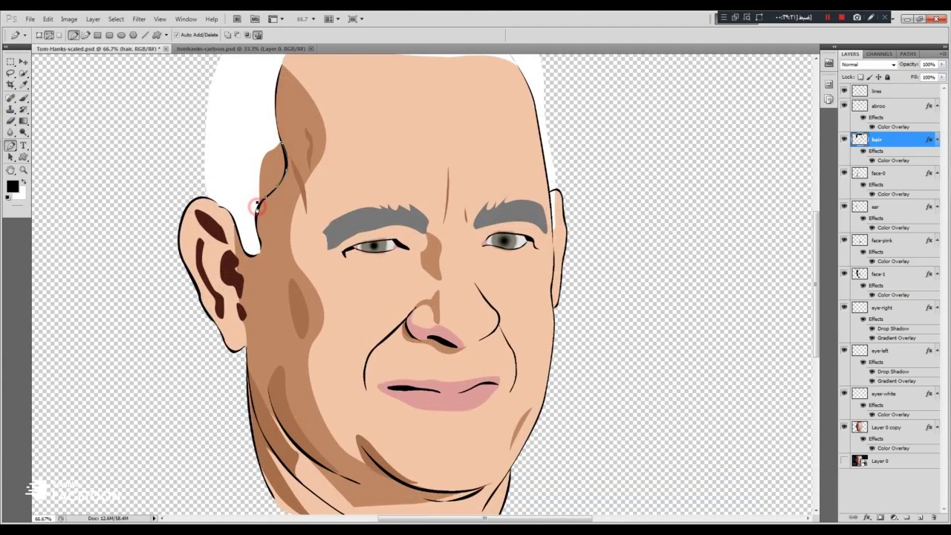
right_click(275, 161)
left_click(300, 219)
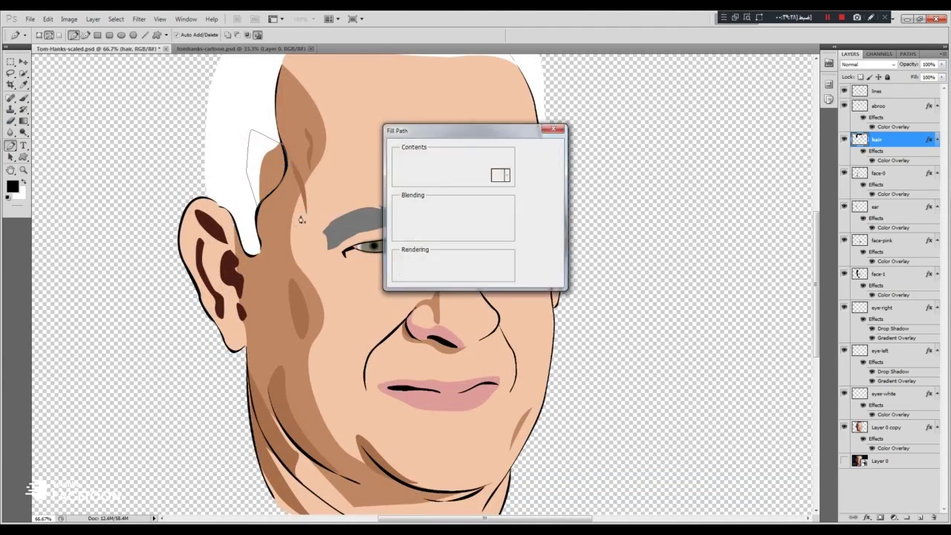
key("Return")
Delete the leftover path at the left temple
left_click(10, 61)
left_click(271, 110)
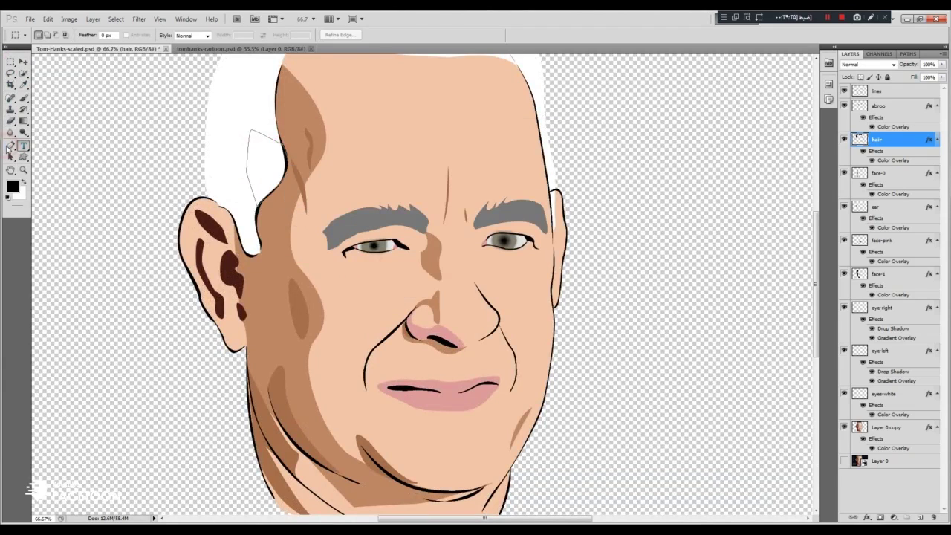
key("p")
right_click(274, 184)
left_click(297, 208)
key("ctrl+minus")
key("ctrl+minus")
key("ctrl+minus")
key("ctrl+minus")
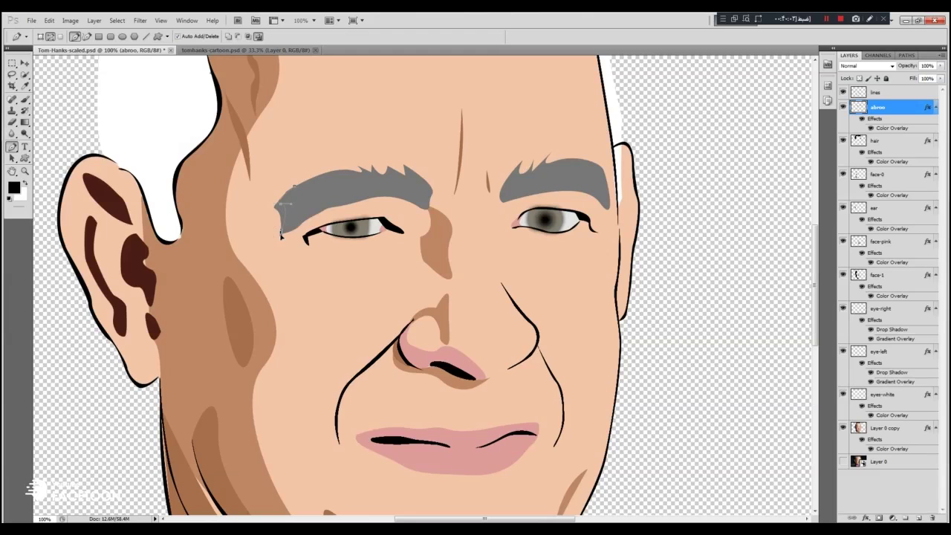
Trace around the outer end of the left eyebrow and trim it on the abroo layer
left_click(282, 233)
left_click(237, 223)
left_click(249, 178)
left_click(295, 185)
right_click(275, 210)
key("m")
Show the original photo on Layer 0 and move all drawing layers, from lines down to Layer 0 copy, right beside it
left_click(842, 462)
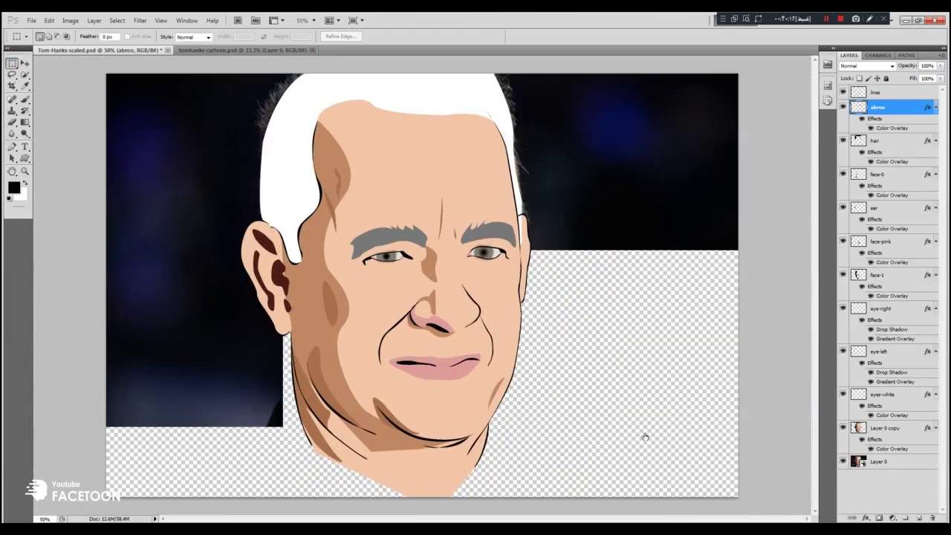
left_click(882, 433)
left_click(877, 92)
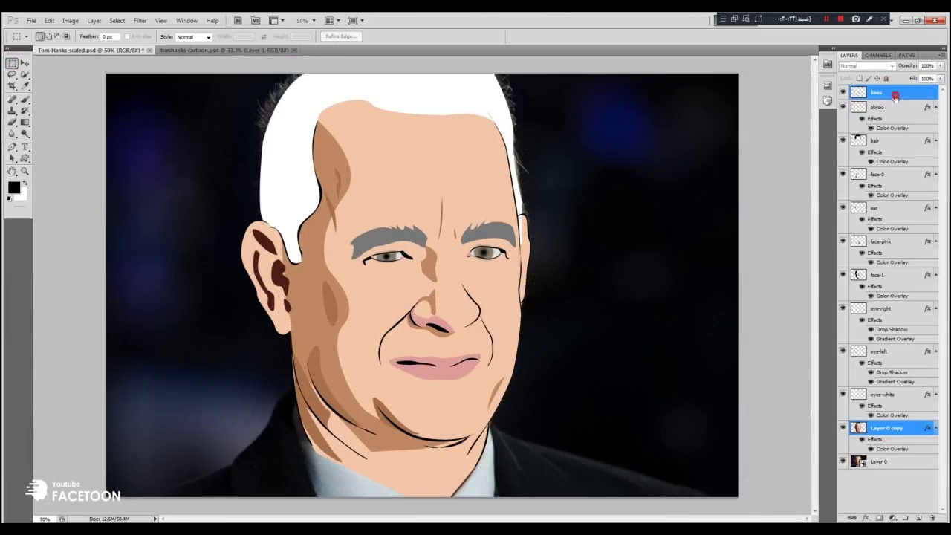
left_click(885, 430, "shift")
left_click_drag(416, 341, 613, 344)
Shift the Layer 0 photo to the left so the original face sits fully beside the drawing
right_click(357, 382, "ctrl")
left_click(371, 380)
left_click_drag(396, 377, 307, 374)
key("ctrl+Left")
key("ctrl+Left")
key("ctrl+Left")
key("ctrl+Left")
key("ctrl+Left")
key("ctrl+Left")
key("ctrl+Left")
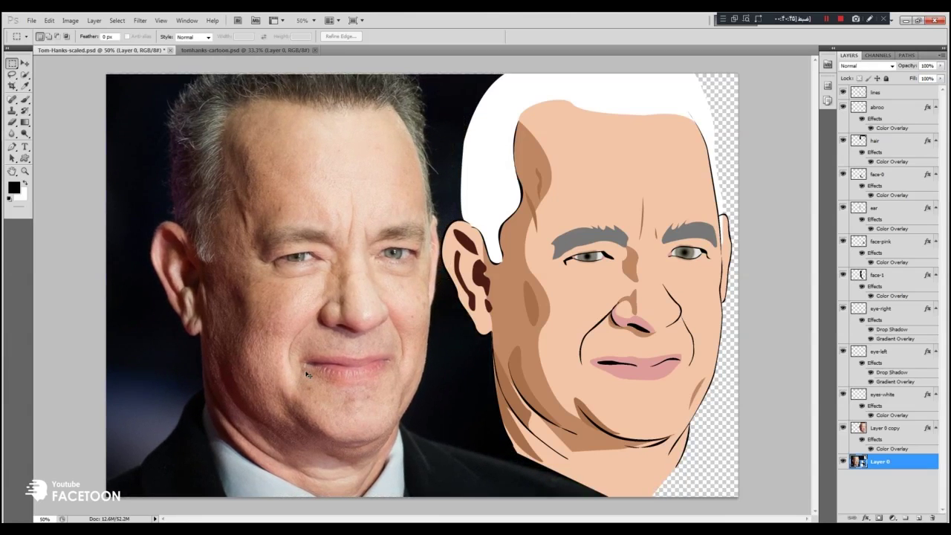
key("ctrl+plus")
key("ctrl+minus")
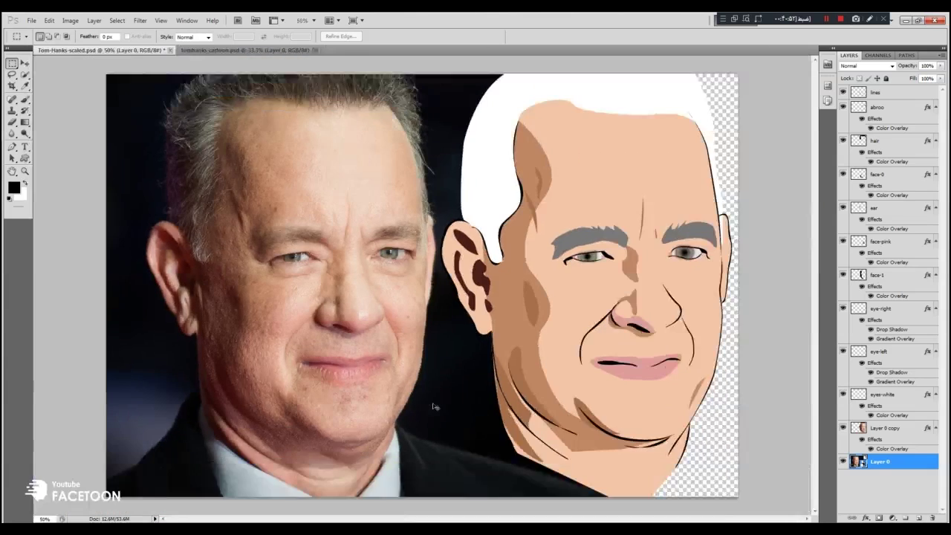
key("ctrl+minus")
key("ctrl+minus")
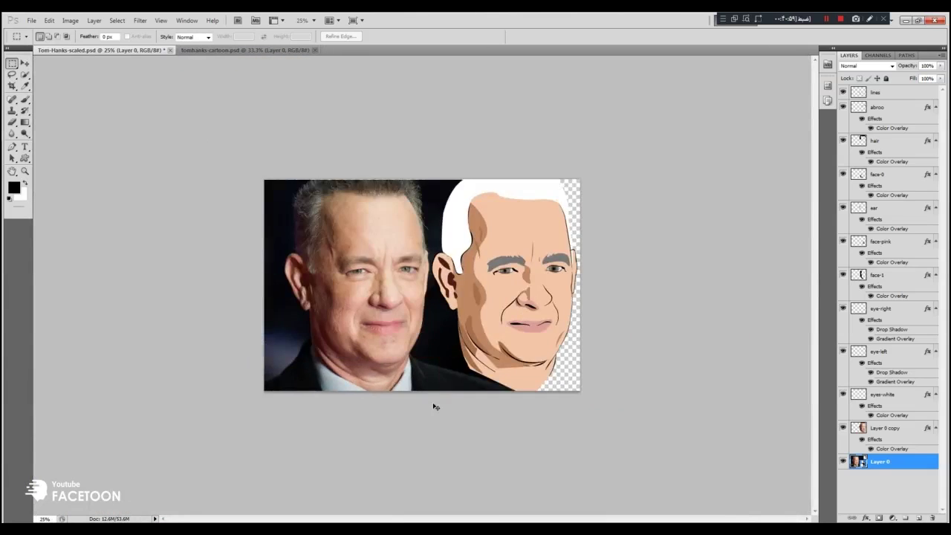
key("ctrl+plus")
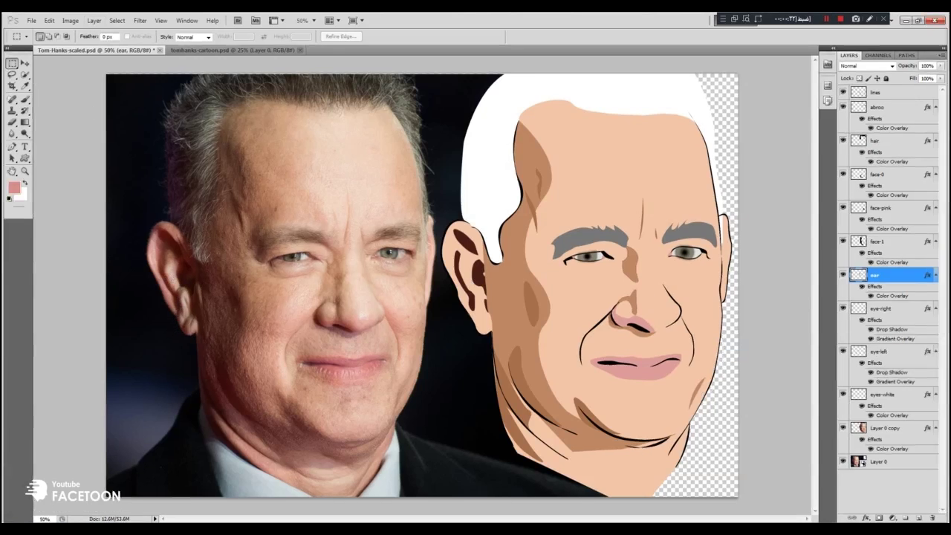
Change the face-pink layer's color overlay to the rose pink of the foreground color
right_click(633, 357)
left_click(646, 381)
left_click(94, 8)
mouse_move(111, 61)
left_click(234, 143)
left_click(683, 339)
left_click(13, 188)
left_click(798, 279)
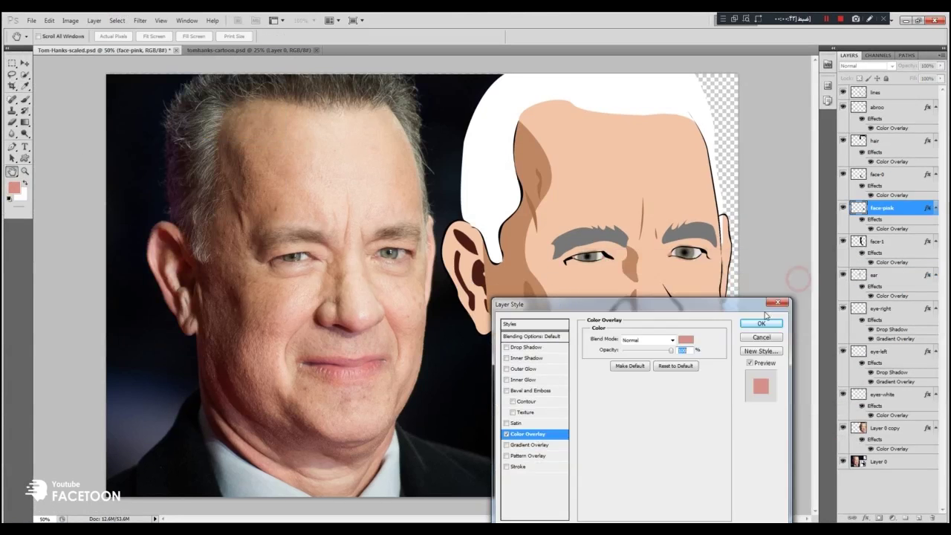
left_click(763, 321)
left_click(766, 323)
Set the color overlay of the skin base on Layer 0 copy to pale skin tone #eacfbc
left_click(476, 203)
left_click(884, 428)
double_click(891, 448)
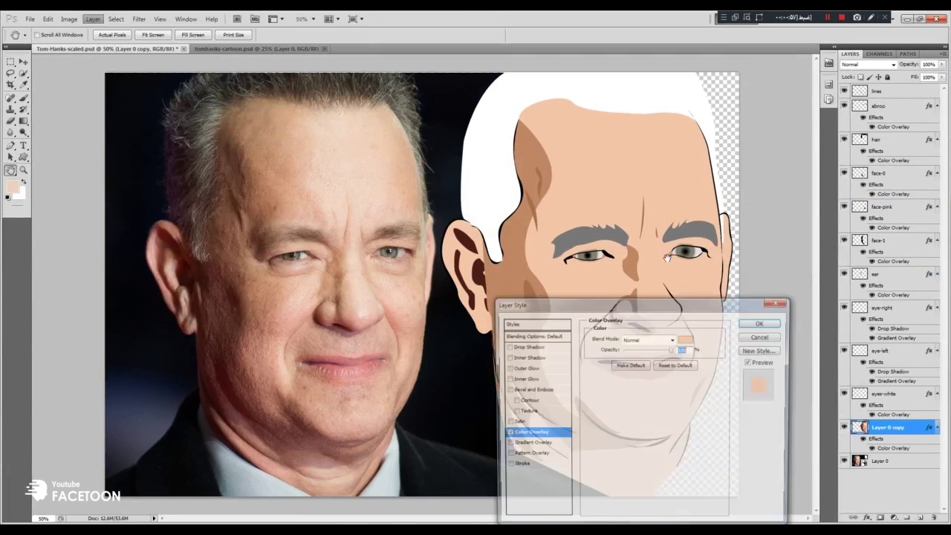
left_click(814, 189)
left_click_drag(638, 272, 740, 192)
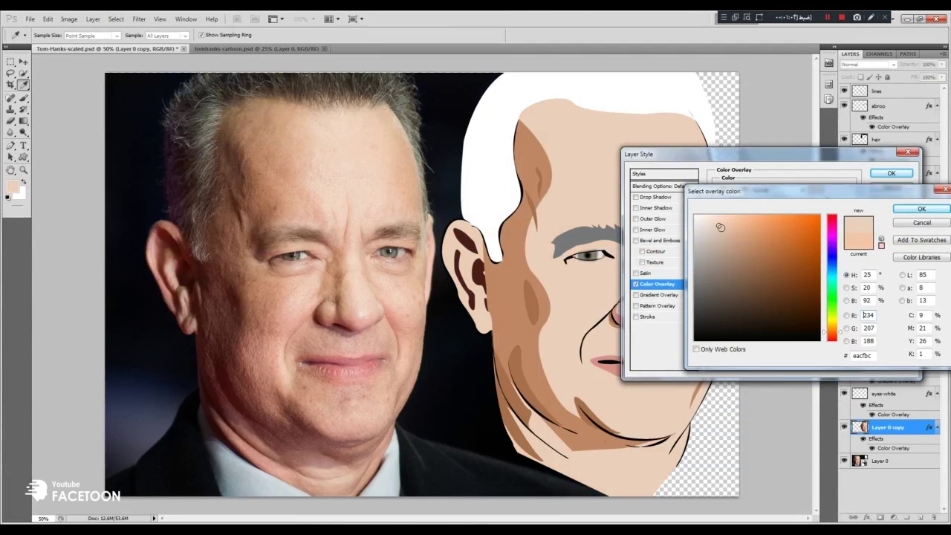
left_click(911, 210)
left_click_drag(814, 156, 314, 130)
left_click(390, 143)
Set the ear layer's color overlay to dark grey #383838
key("ctrl+minus")
right_click(458, 274, "ctrl")
left_click(478, 281)
left_click(479, 281)
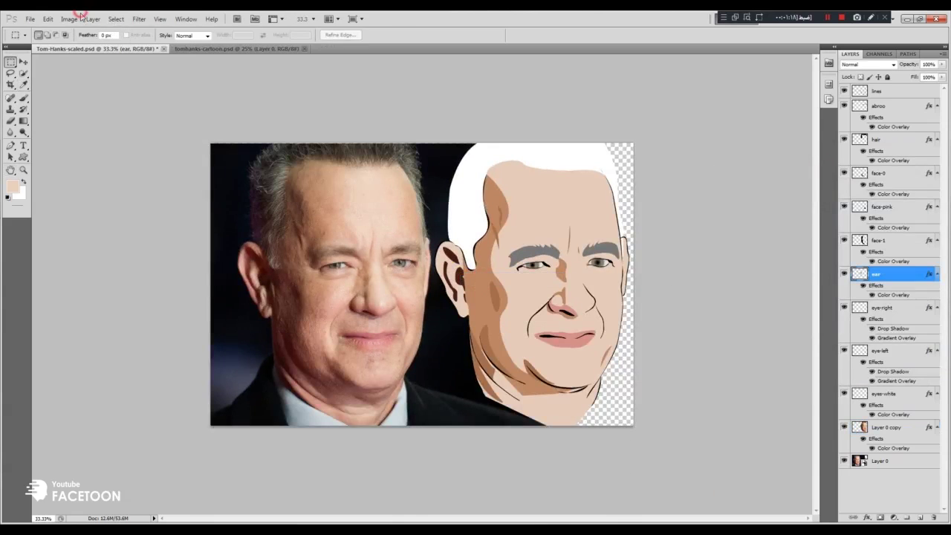
left_click(92, 18)
left_click(170, 70)
key("Escape")
key("Escape")
left_click(312, 162)
left_click_drag(728, 307, 679, 314)
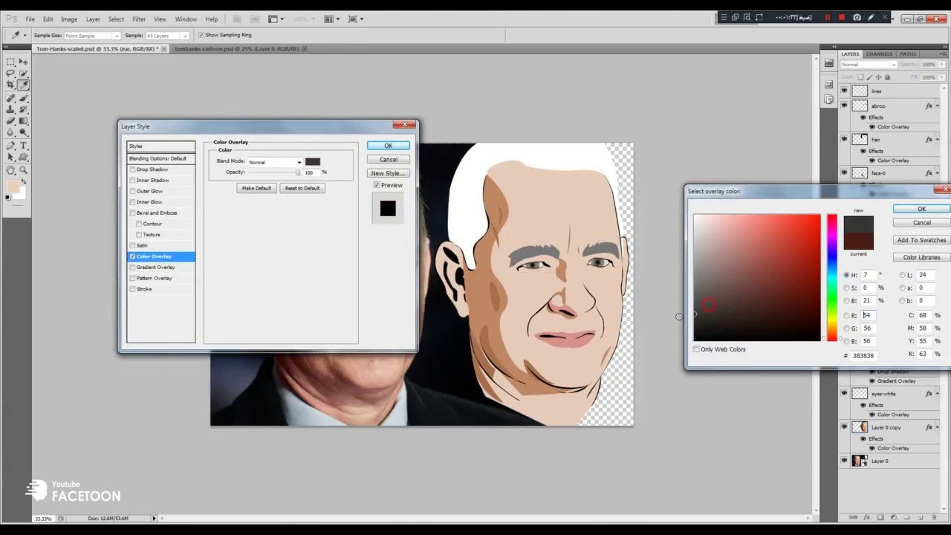
left_click(920, 208)
left_click(388, 145)
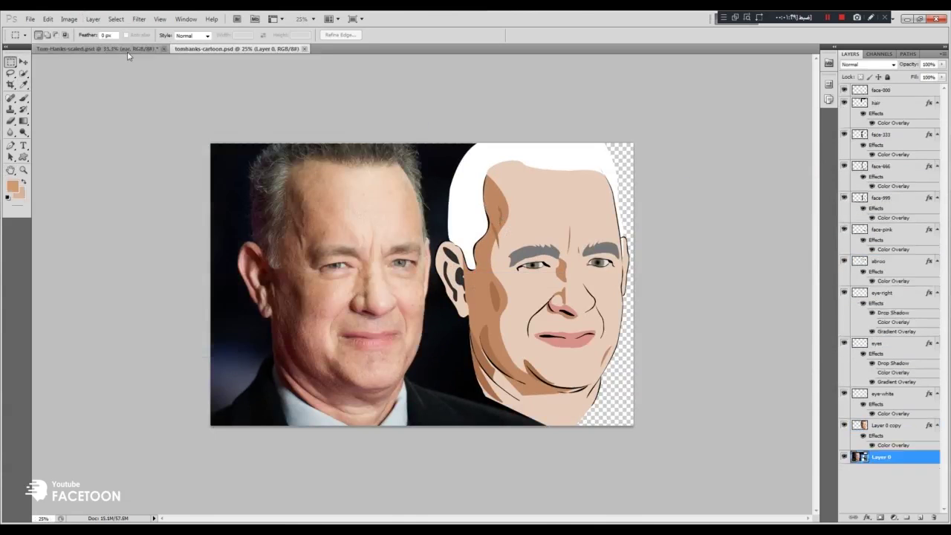
Change the face-1 shadow layer's color overlay to a lighter tan
right_click(486, 321)
left_click(500, 318)
left_click(93, 19)
mouse_move(119, 70)
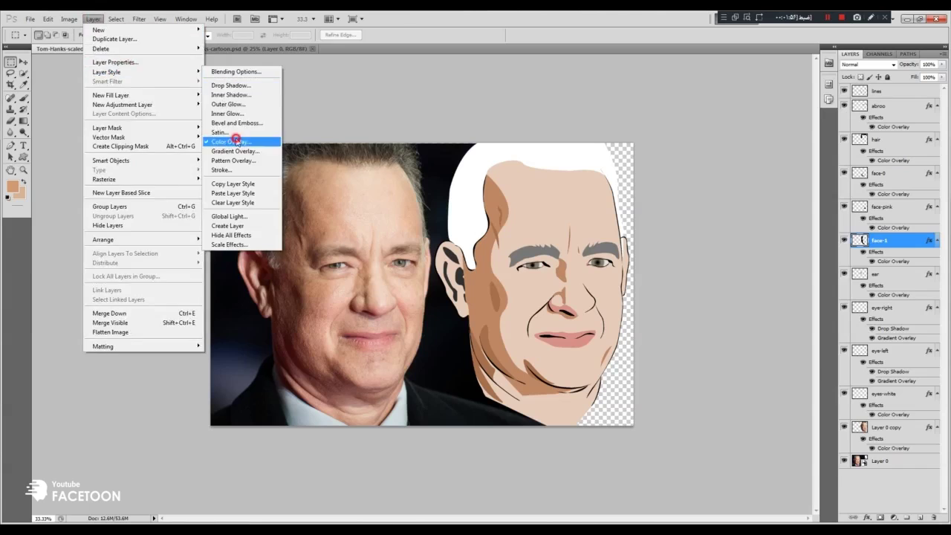
left_click(237, 140)
left_click(312, 162)
key("Return")
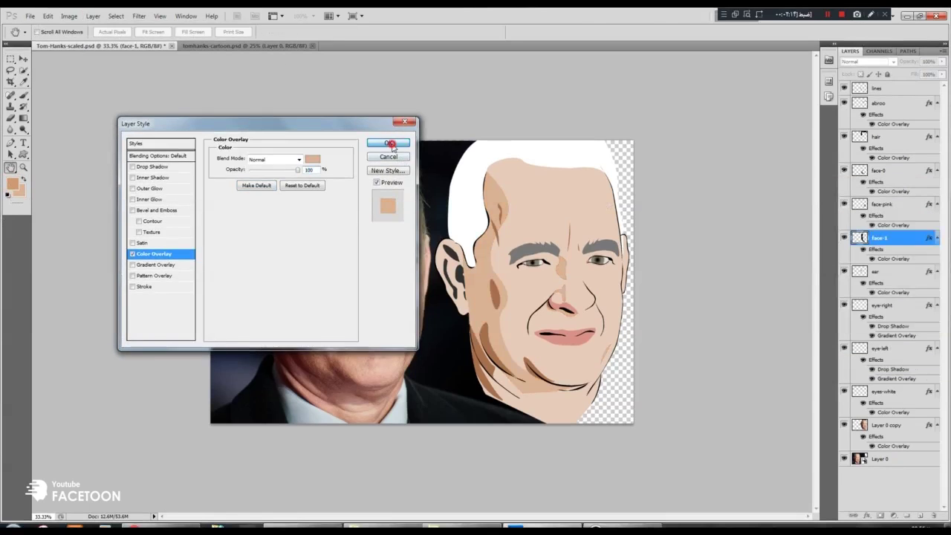
left_click(388, 144)
Recolor the darker shadow shapes on the face-0 layer with a lighter orange-tan color overlay
right_click(493, 343)
left_click(509, 347)
left_click(93, 18)
mouse_move(106, 69)
left_click(238, 140)
left_click(312, 161)
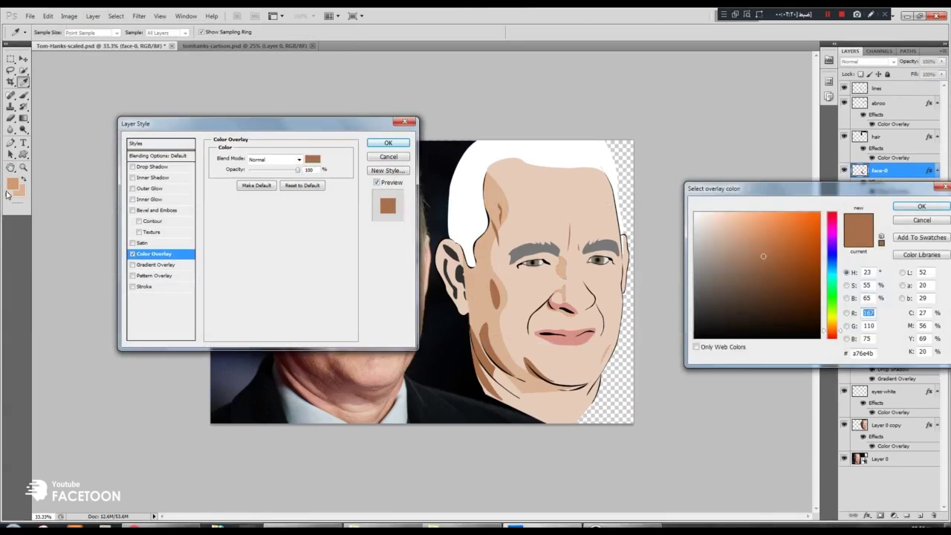
left_click(494, 264)
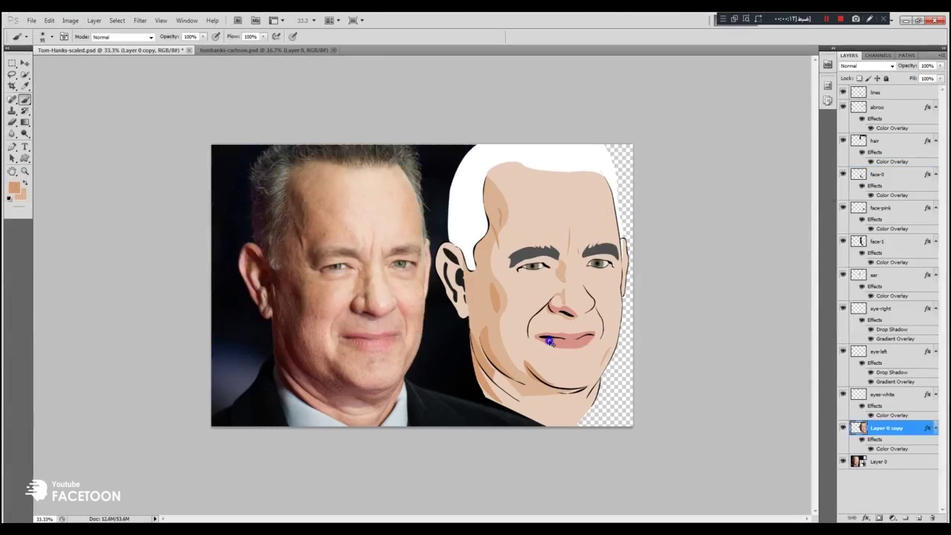
Transform the selected lips on the face-pink layer, shifting them slightly to the right, and clear the selection
right_click(549, 342, "ctrl")
left_click(572, 345)
key("ctrl+t")
left_click_drag(520, 341, 526, 341)
key("Return")
left_click(641, 302)
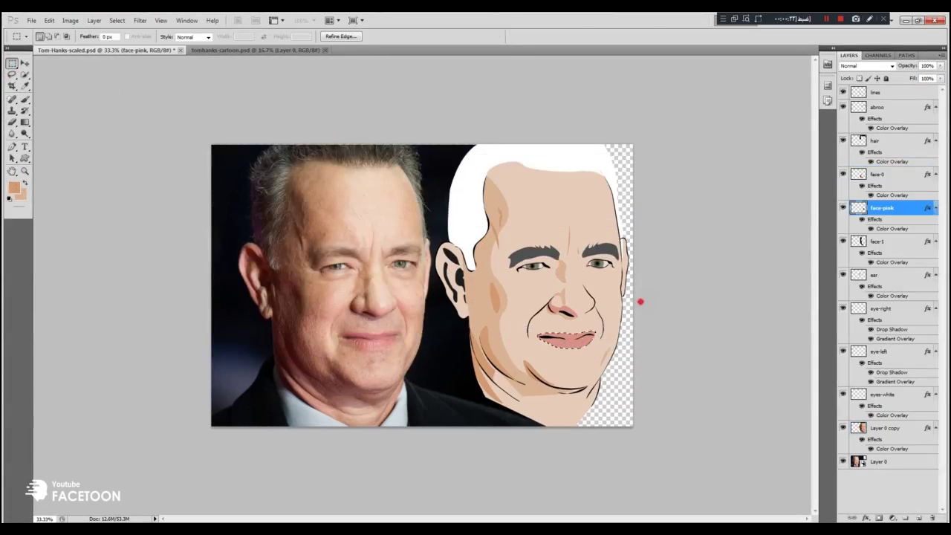
Compare the drawing's colors and facial features with the finished version in tomhanks-cartoon.psd
key("ctrl+minus")
left_click(236, 51)
left_click(138, 50)
left_click(192, 52)
left_click(153, 51)
left_click(208, 50)
left_click(153, 50)
left_click(208, 52)
left_click(146, 52)
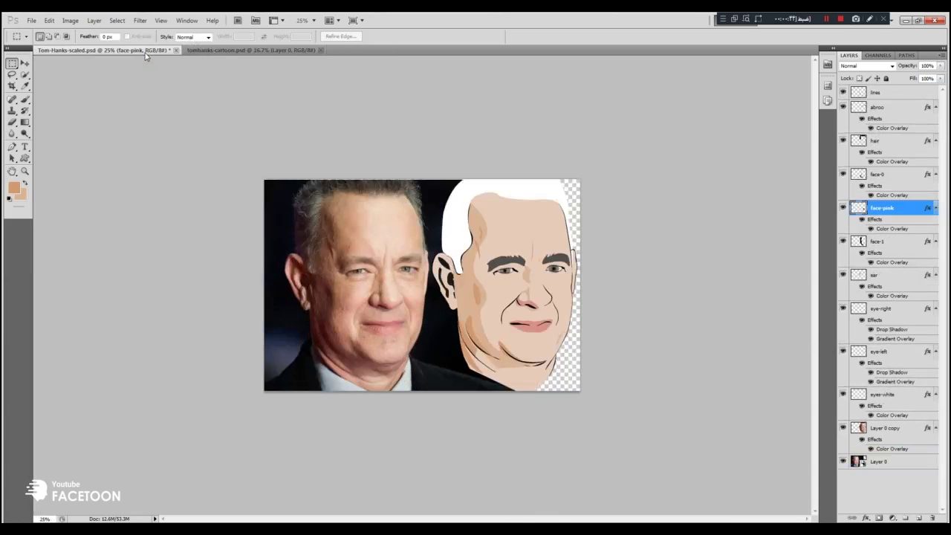
left_click(208, 51)
left_click(149, 52)
Trace around the outer end of the left eyebrow on the abroo layer, delete that part and clear the selection
right_click(509, 264, "ctrl")
left_click(524, 270)
left_click(12, 147)
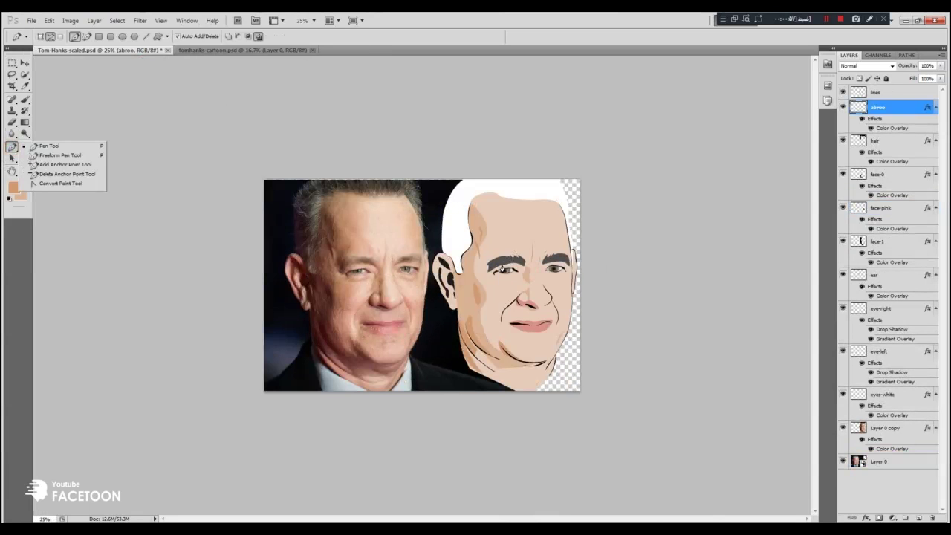
key("ctrl+plus")
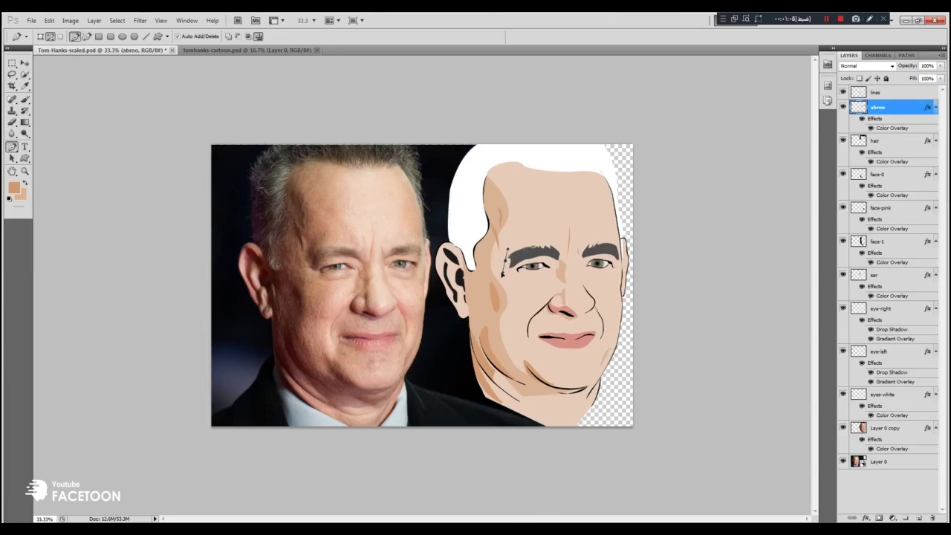
right_click(519, 245)
left_click(553, 294)
key("Return")
key("Delete")
left_click(11, 63)
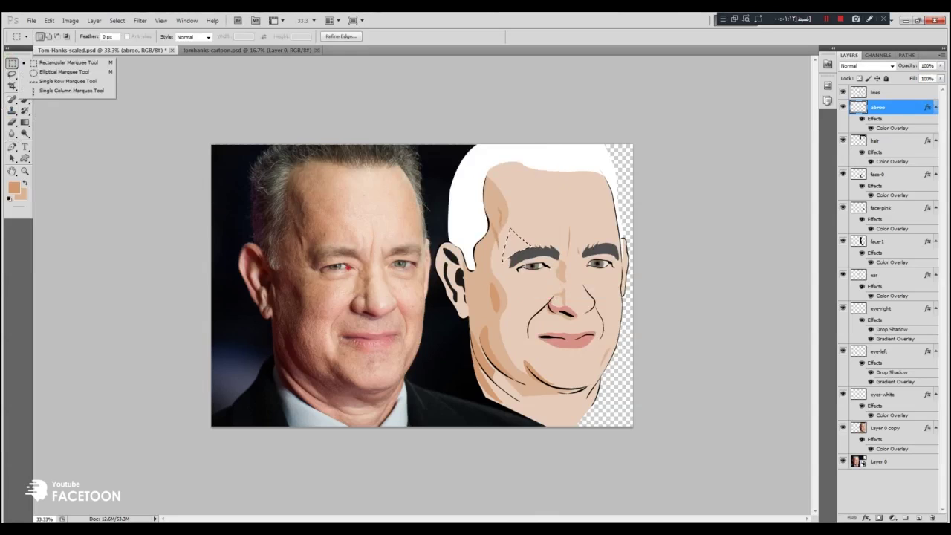
key("ctrl+d")
Soften the outer end of the left eyebrow on the abroo layer using a feathered elliptical selection
key("ctrl+minus")
key("ctrl+minus")
key("ctrl+plus")
left_click(201, 51)
left_click(106, 51)
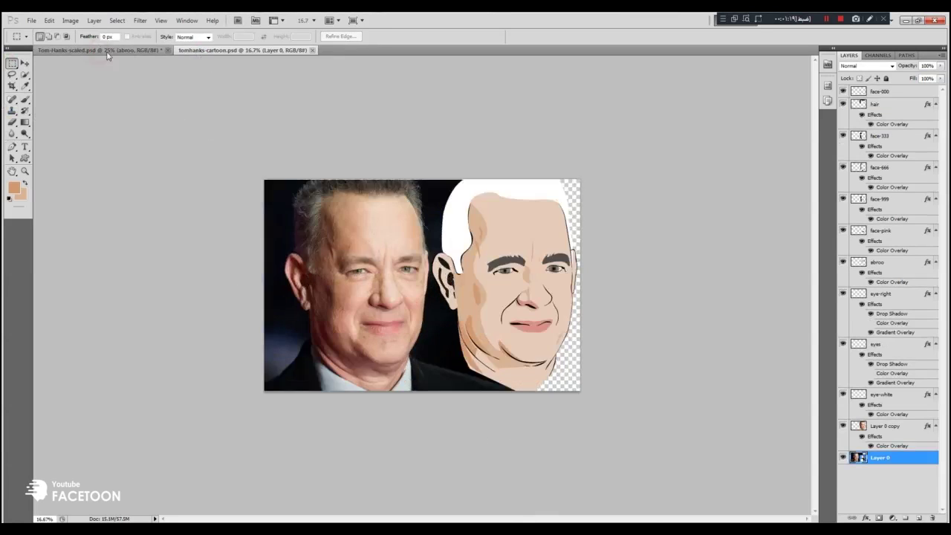
left_click(12, 63)
left_click(59, 73)
mouse_move(432, 299)
left_mouse_down()
mouse_move(470, 251)
mouse_move(468, 267)
mouse_move(621, 268)
mouse_move(607, 268)
left_mouse_up()
left_click(108, 36)
key("shift+m")
Compare the edited eyebrows and overall face with tomhanks-cartoon.psd at matching zoom levels
left_click(288, 51)
left_click(105, 49)
left_click(203, 49)
left_click(99, 51)
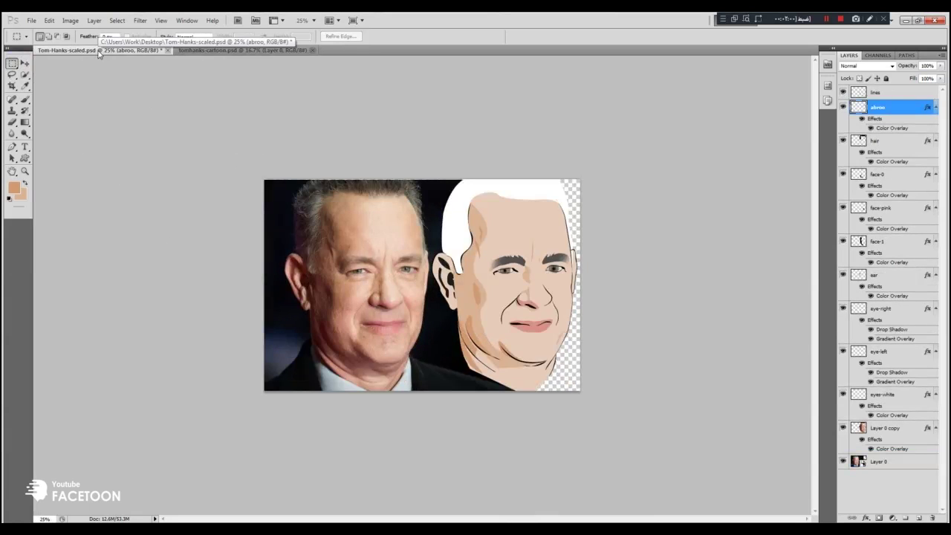
left_click(194, 50)
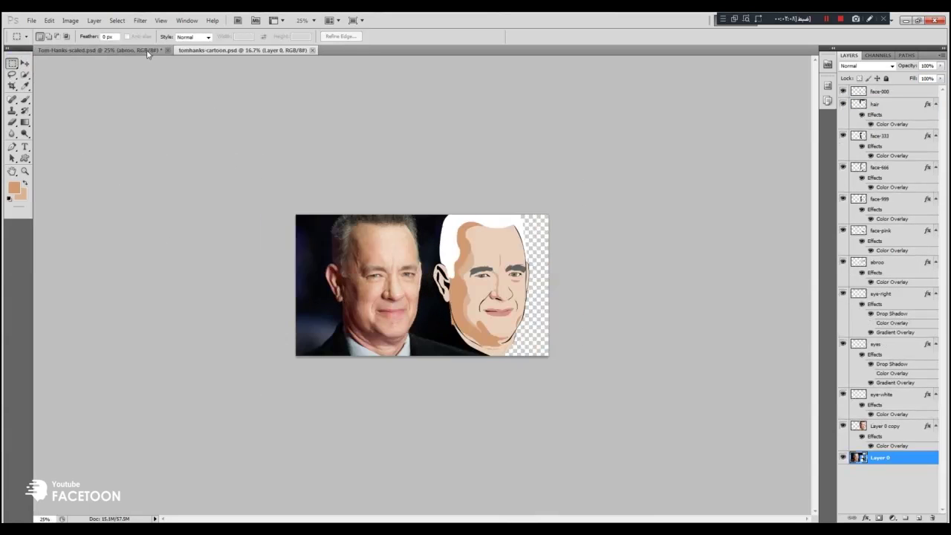
left_click(129, 51)
key("ctrl+minus")
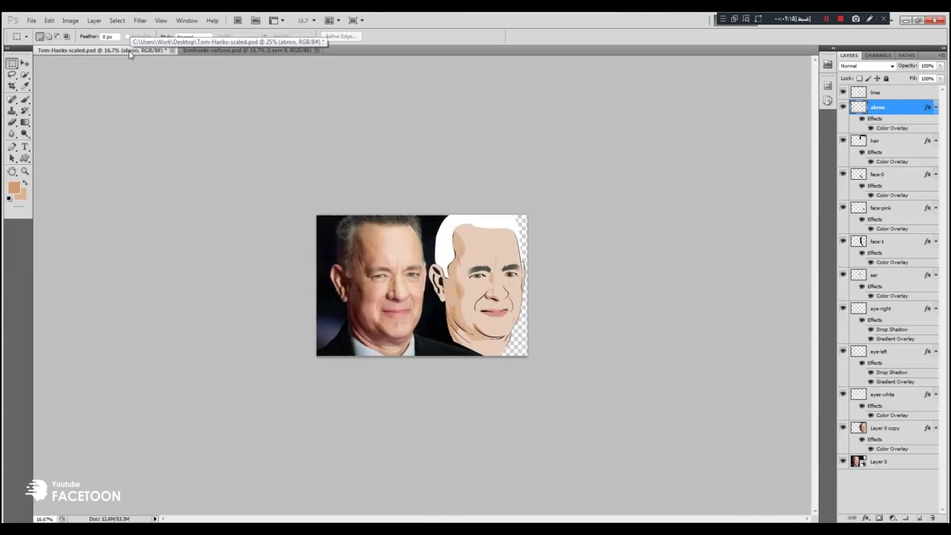
key("ctrl+plus")
key("ctrl+plus")
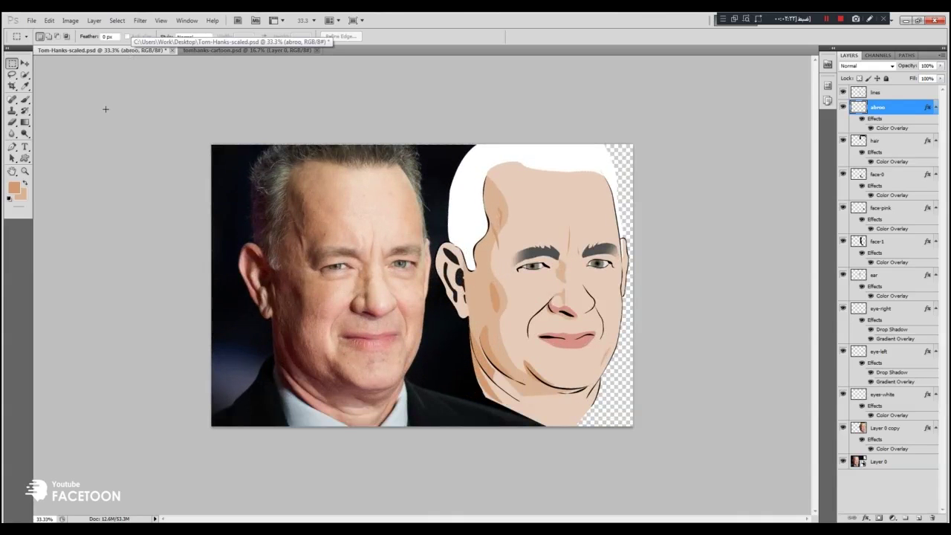